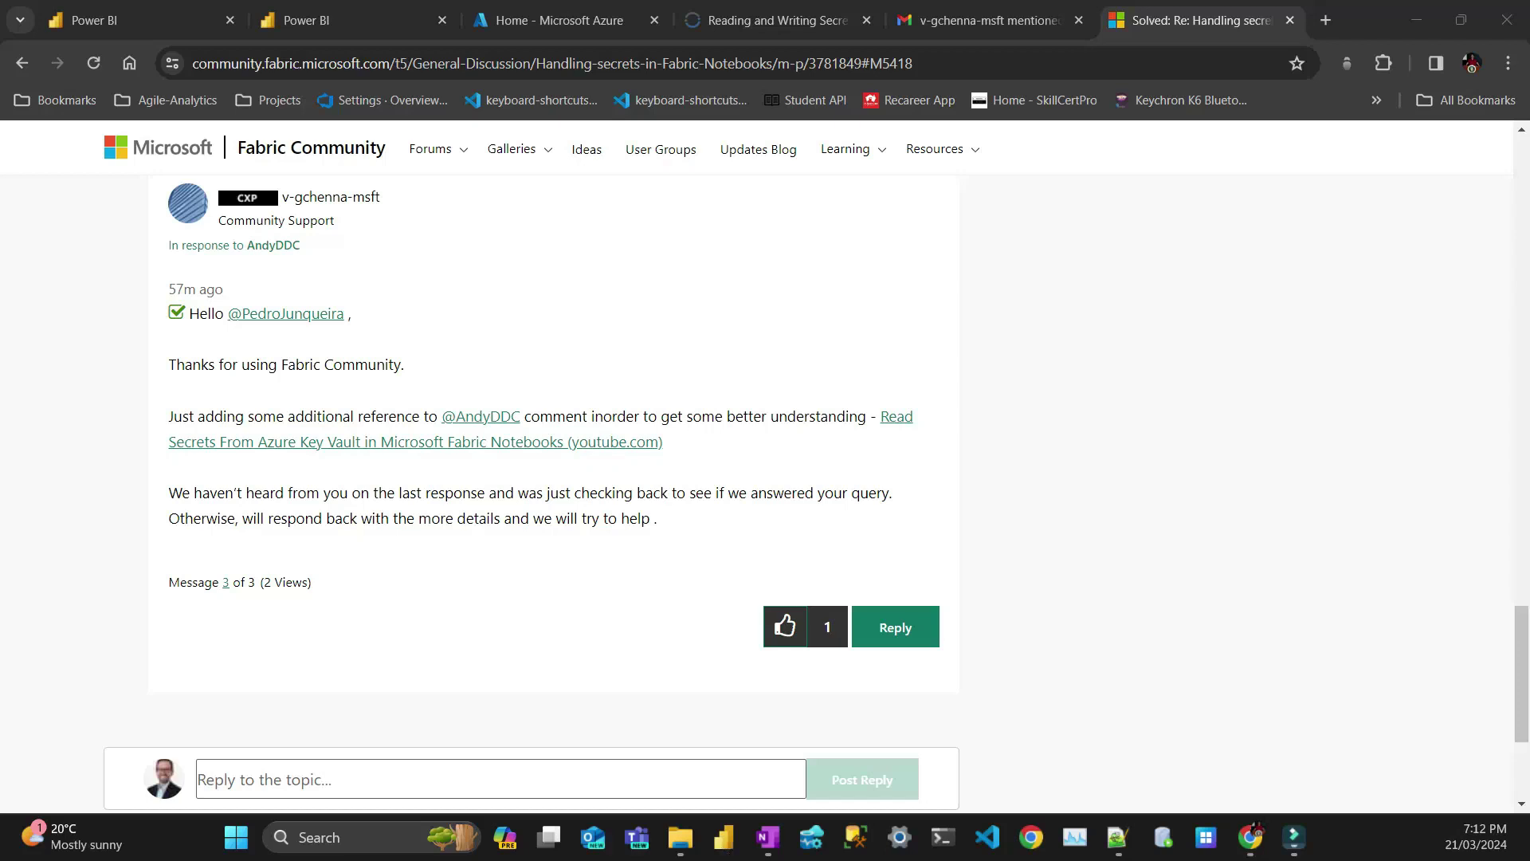
Step: Review the accepted-solution forum post, then switch to the Iteration Insights Key Vault article
left_click(1294, 836)
scroll(563, 293, "up", 2)
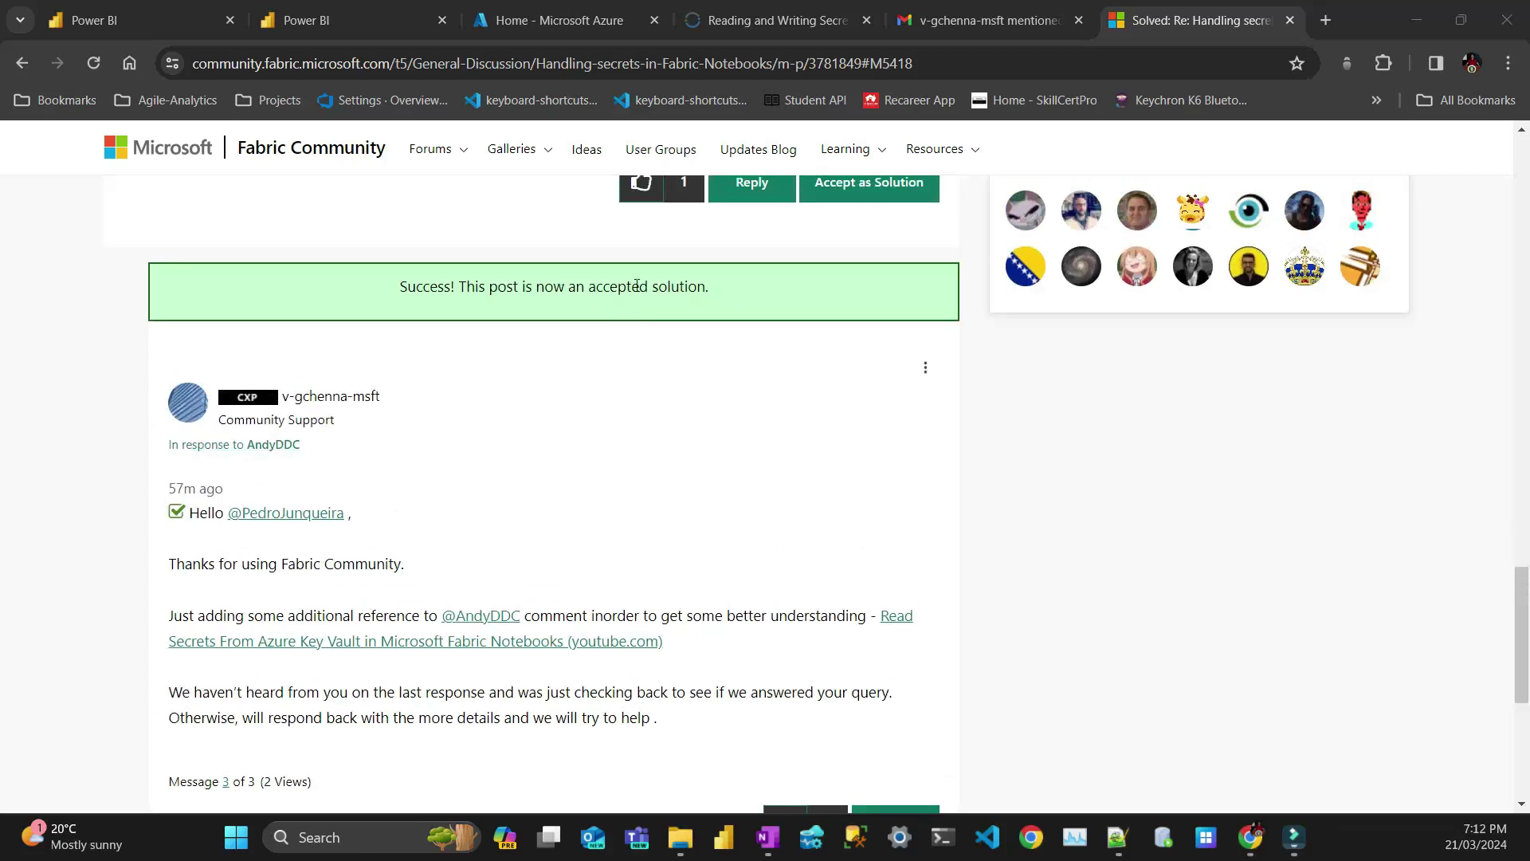
scroll(637, 286, "down", 1)
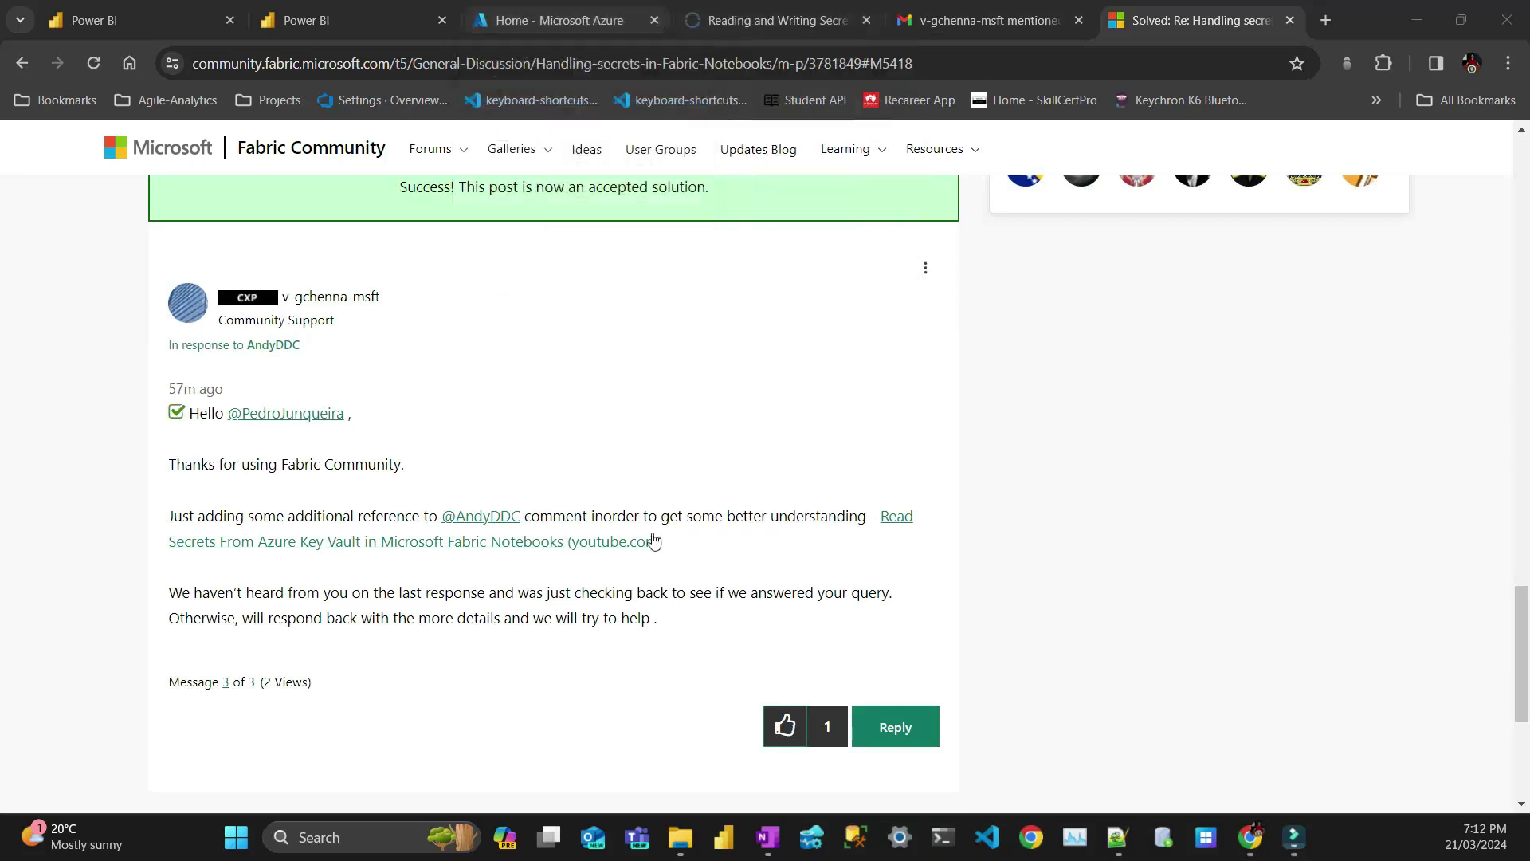
left_click(789, 20)
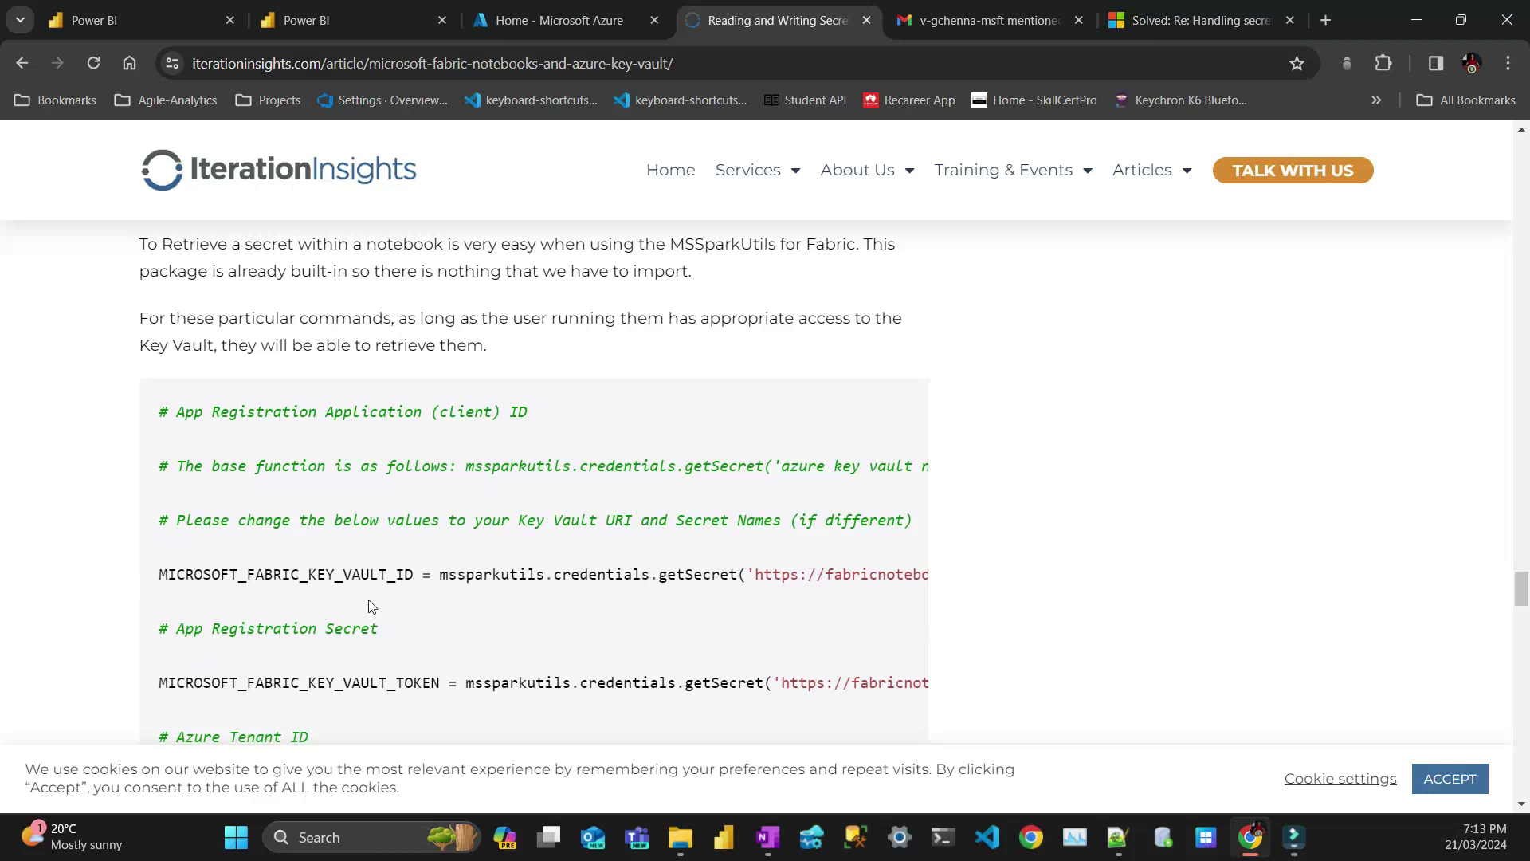
Step: Read the article's full getSecret calls with vault URL and secret names, then return to Azure home
left_click_drag(163, 573, 493, 574)
left_click(674, 568)
scroll(674, 567, "right", 7)
left_click(623, 572)
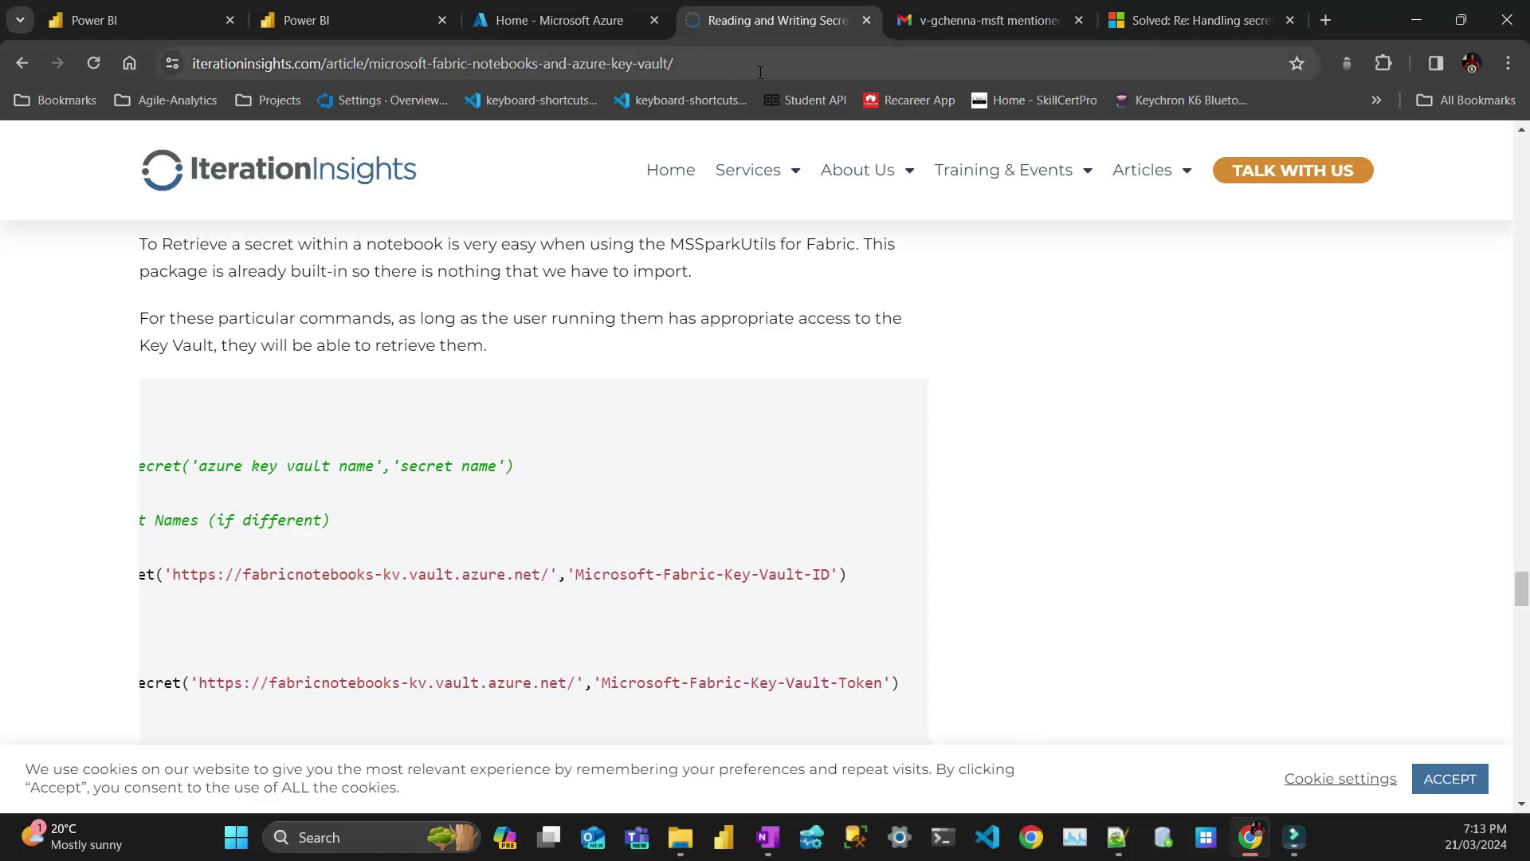
left_click(550, 18)
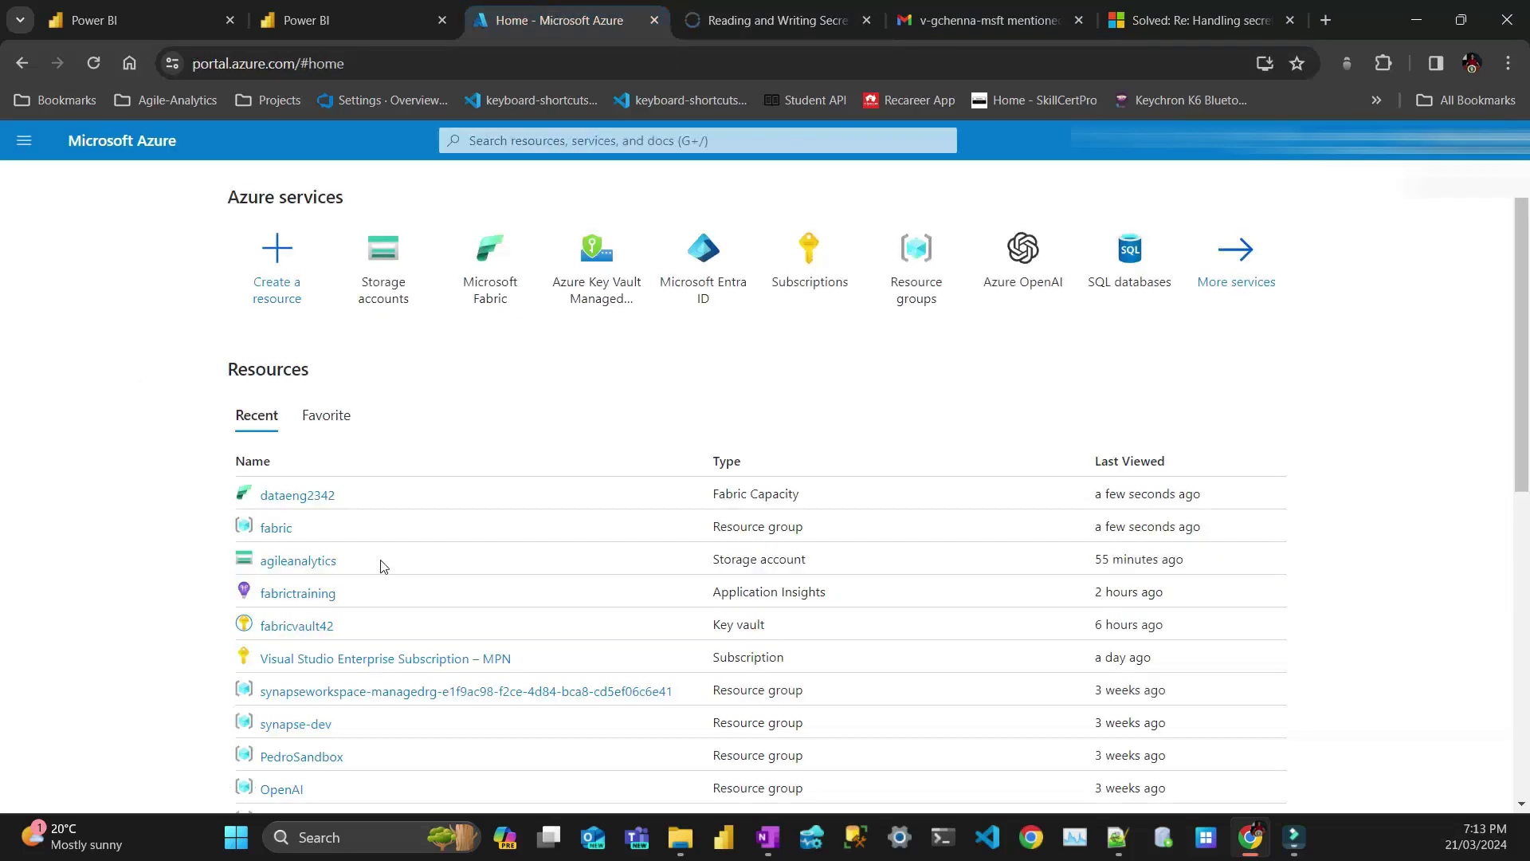
Step: Search the Marketplace for 'key vault' and start creating a new Key Vault
left_click(279, 250)
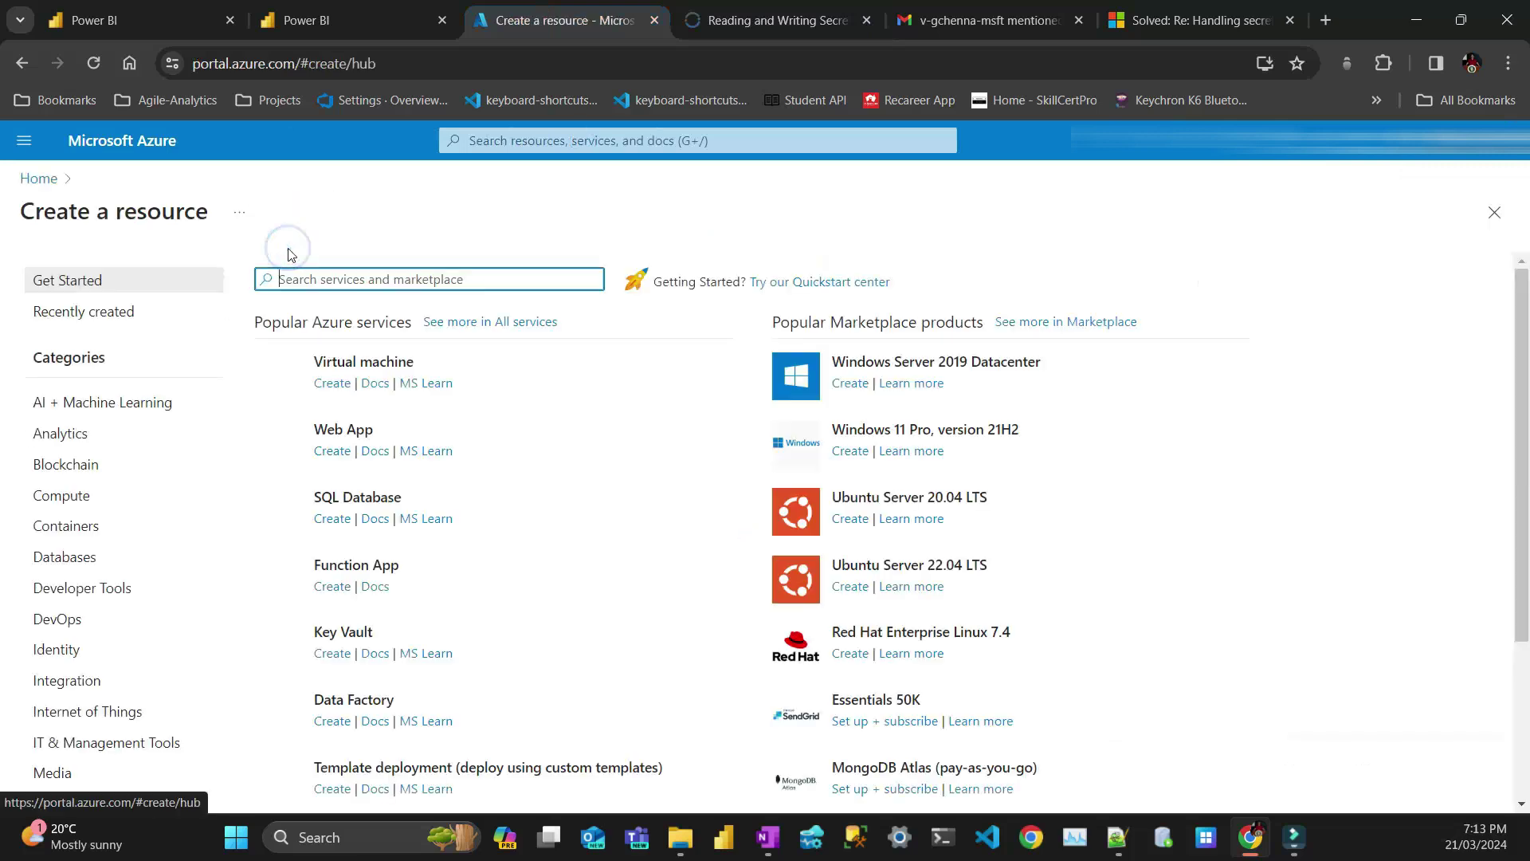
left_click(407, 273)
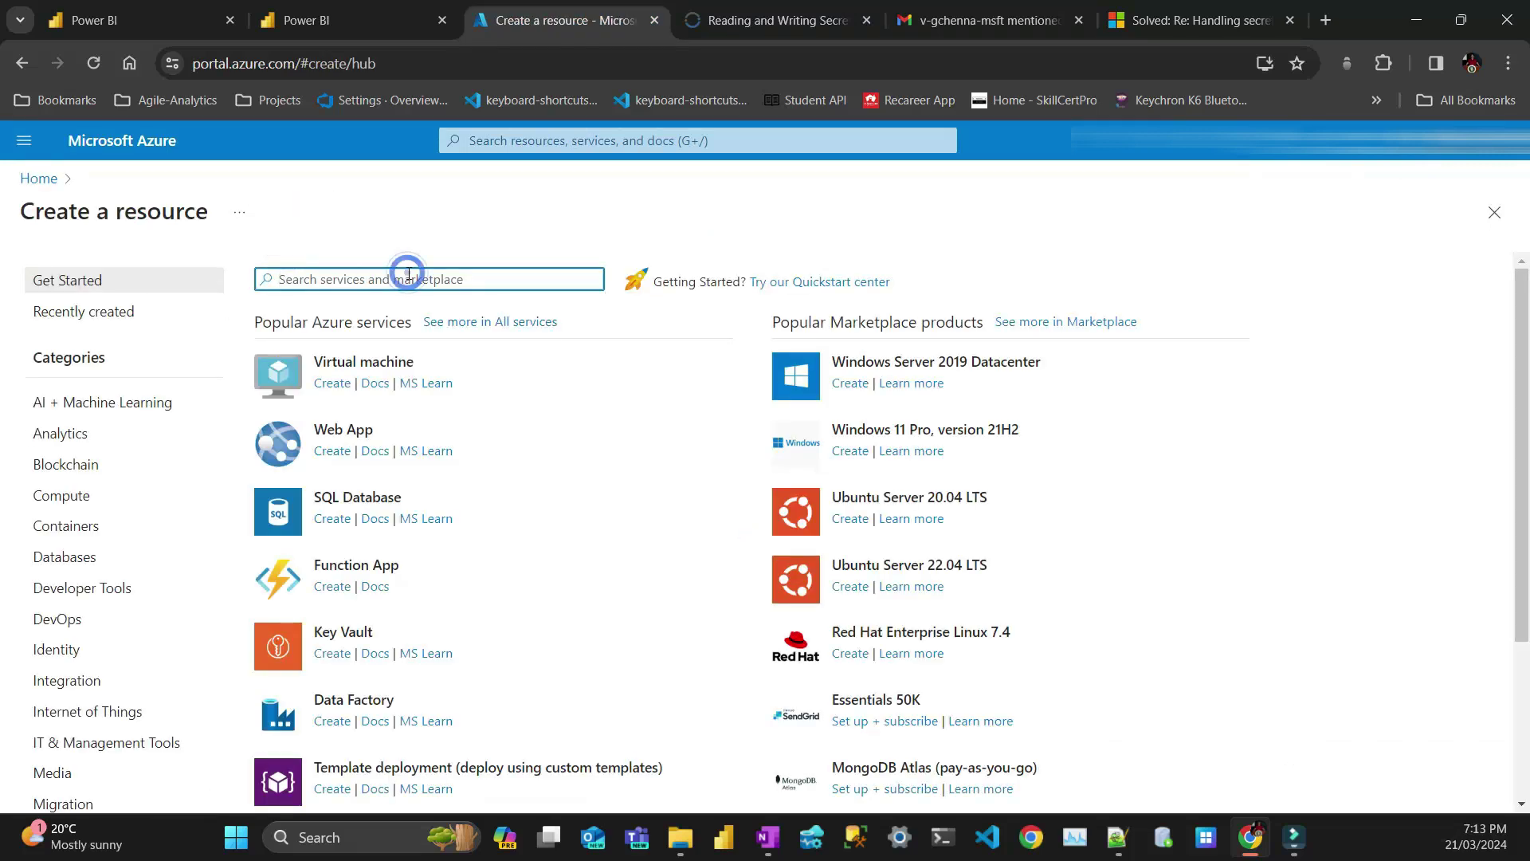
type("key ")
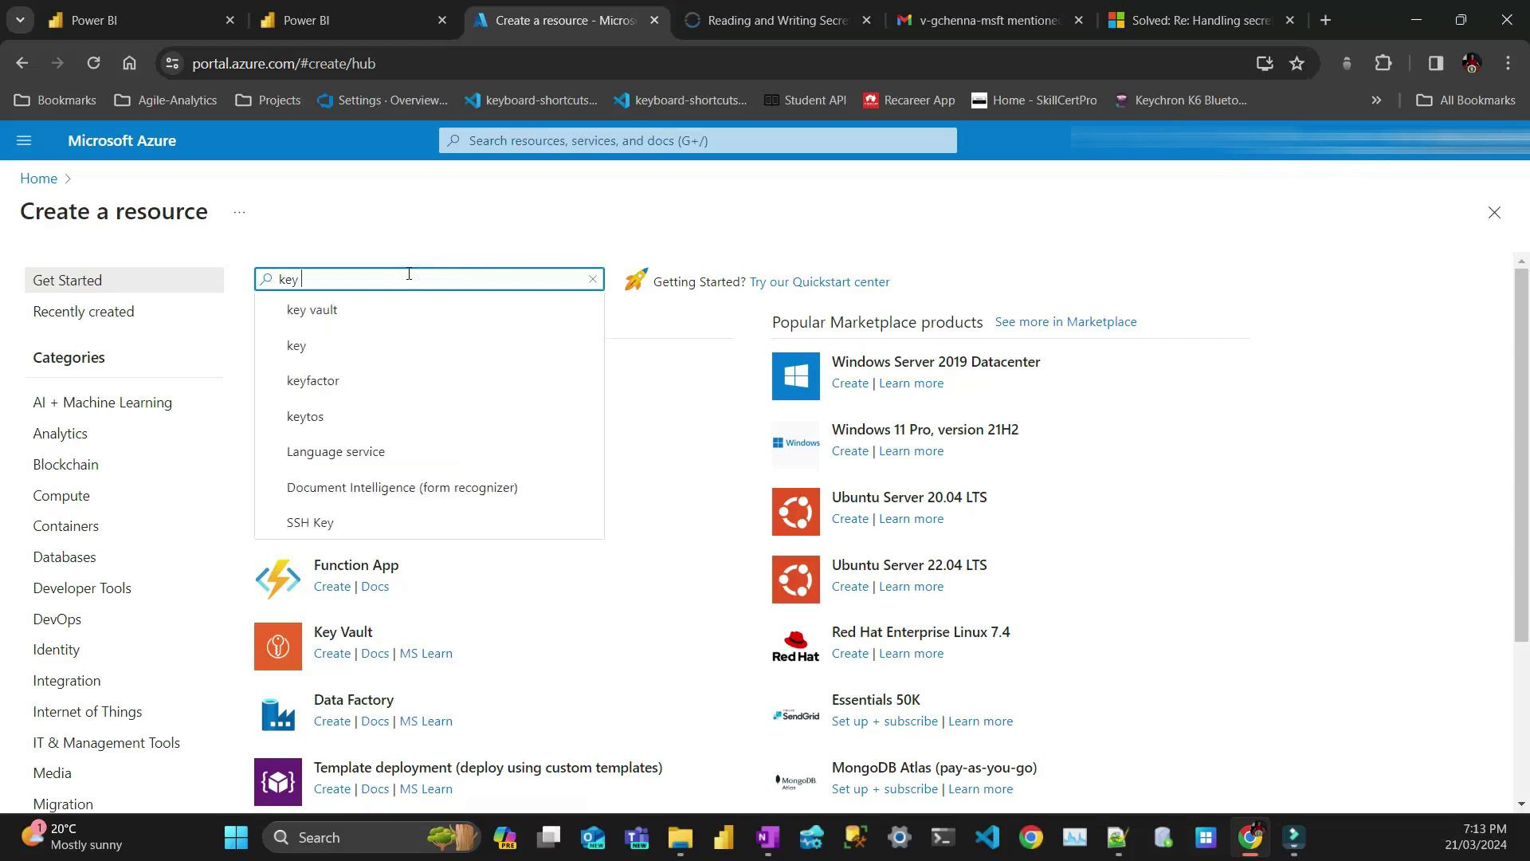
type("v")
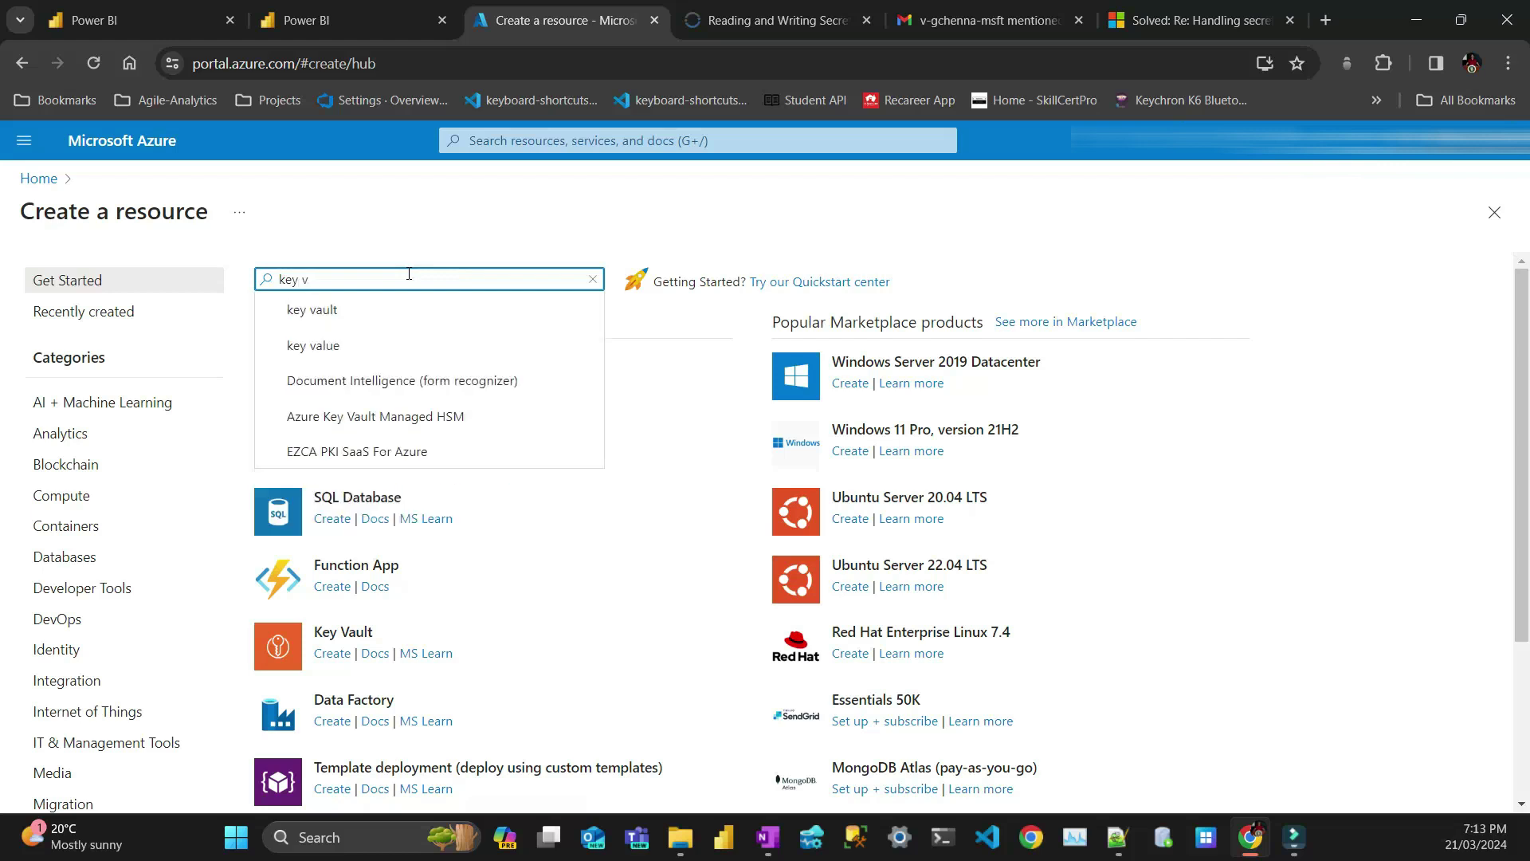
left_click(384, 309)
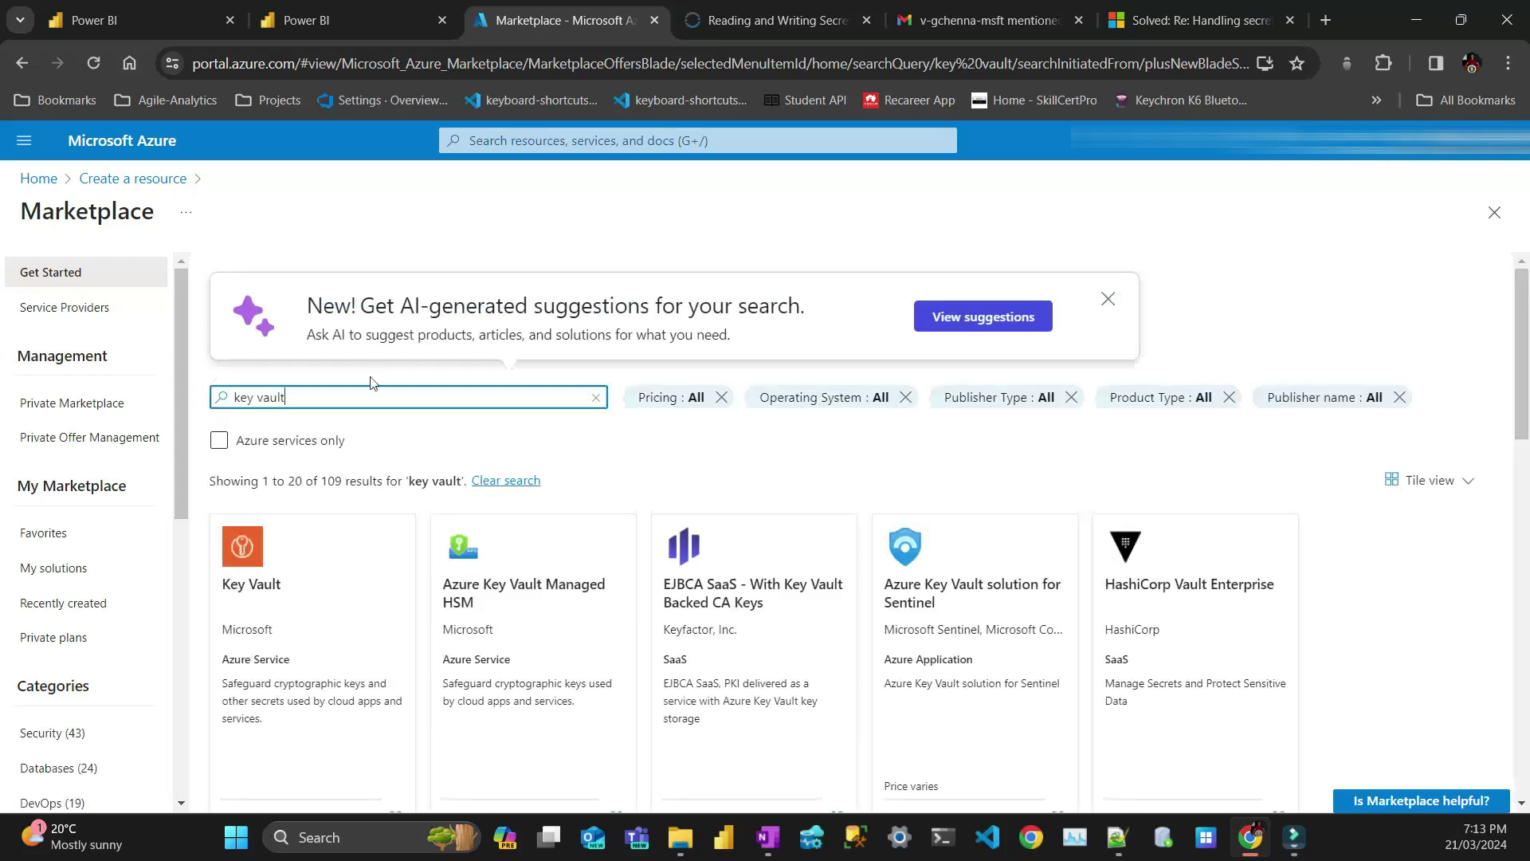
scroll(236, 562, "down", 1)
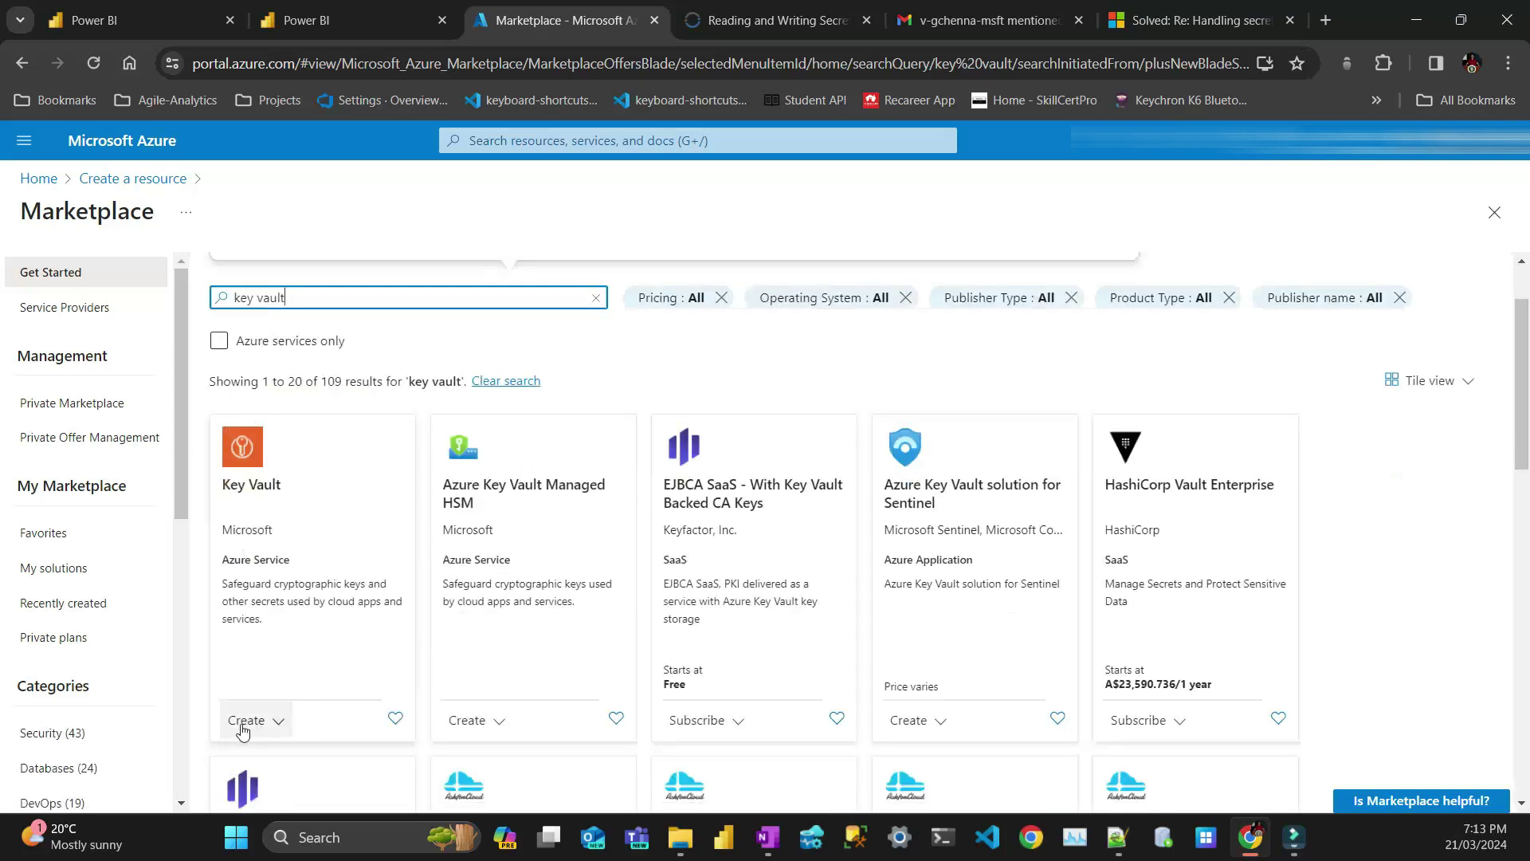
left_click(243, 721)
left_click(254, 755)
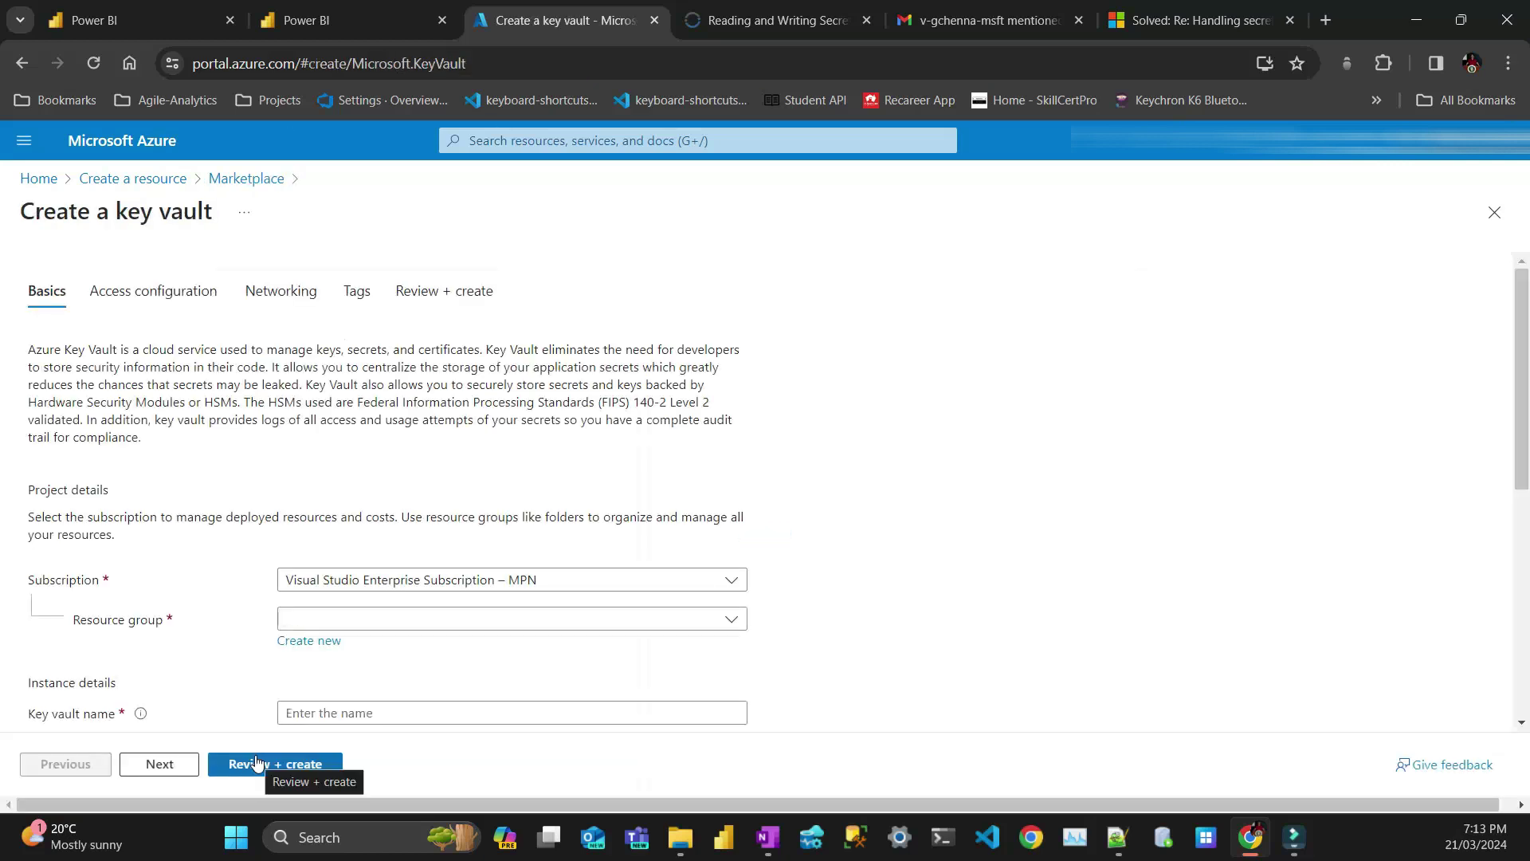
Step: Create the new resource group 'demo-secret' and name the vault 'fabricsecretvault'
left_click(461, 627)
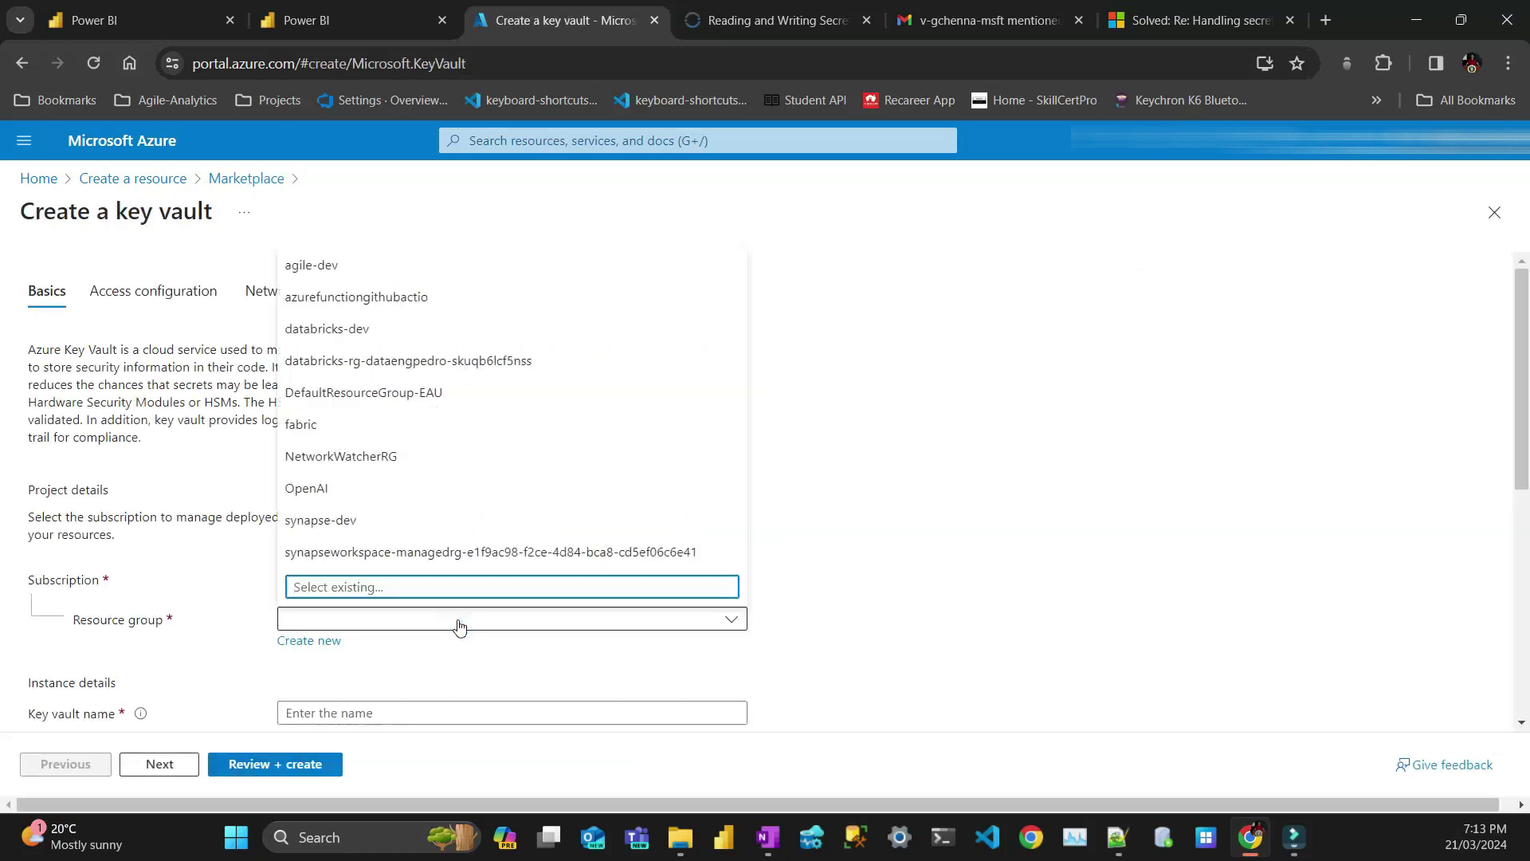
left_click(305, 645)
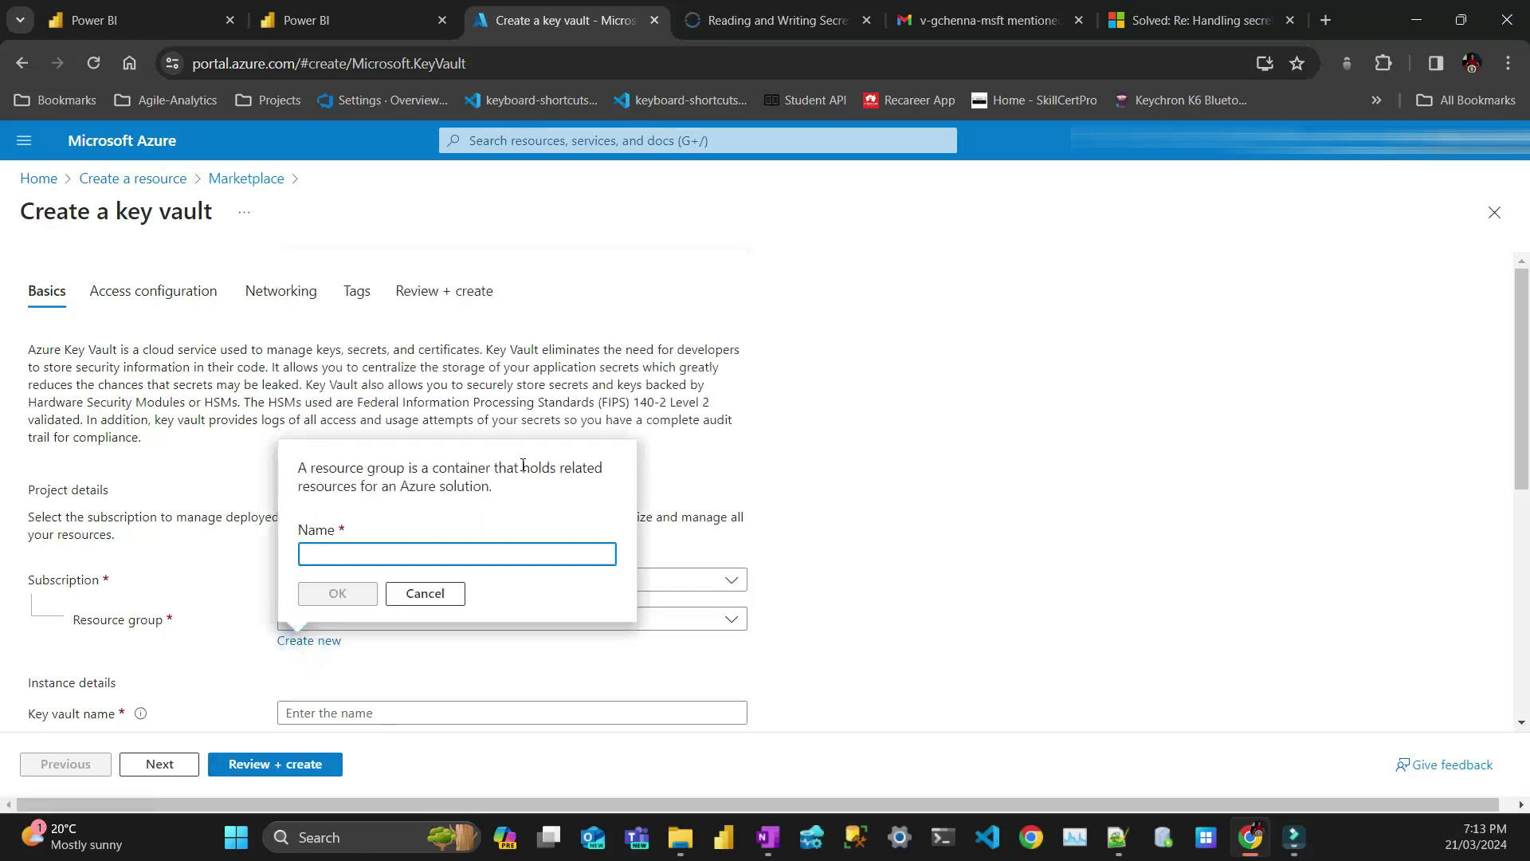
type("demo-secret")
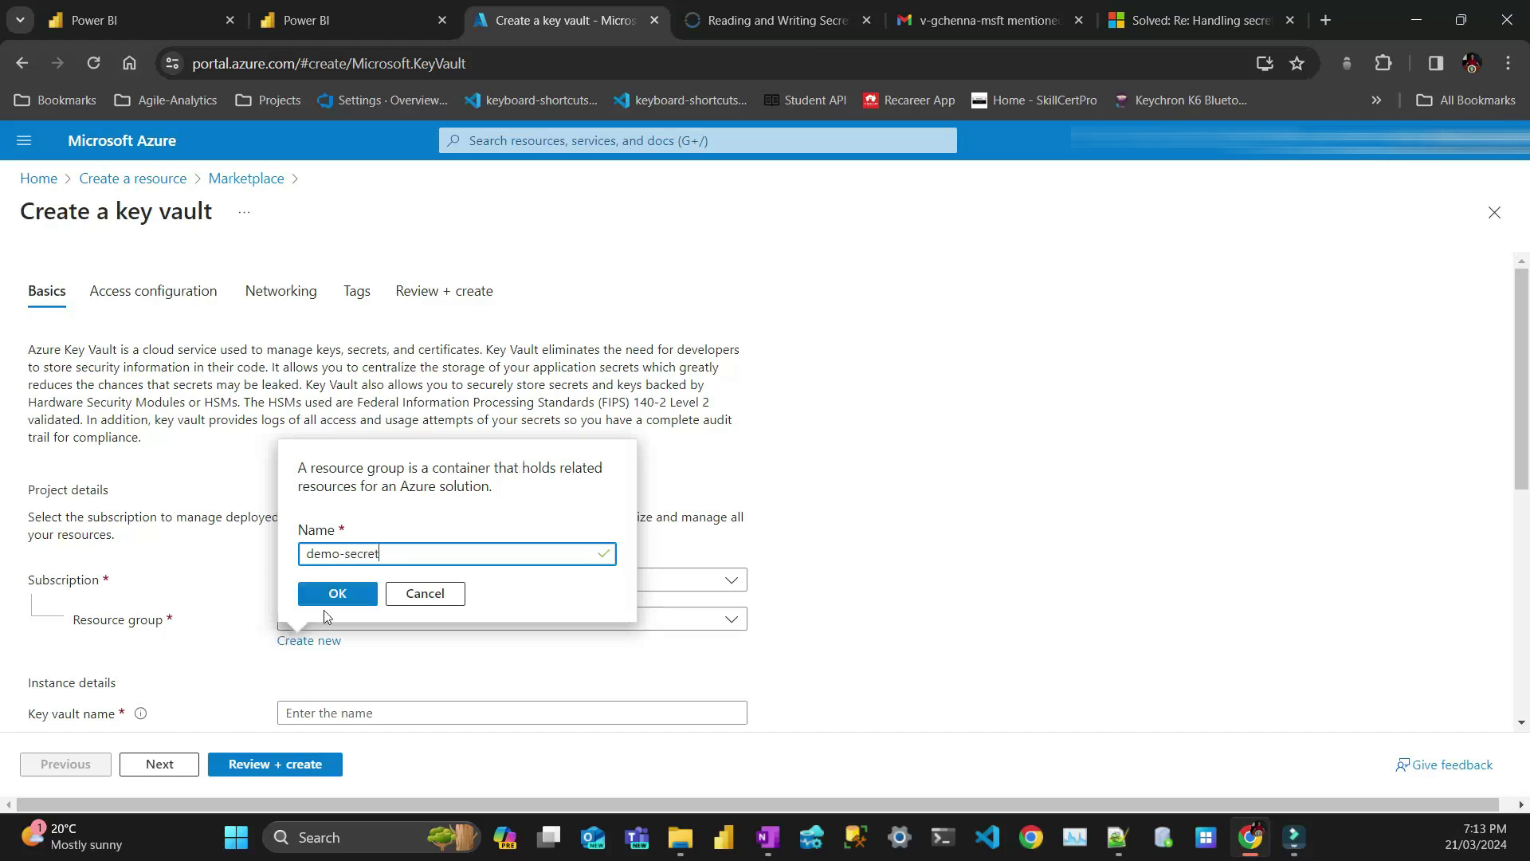
left_click(345, 599)
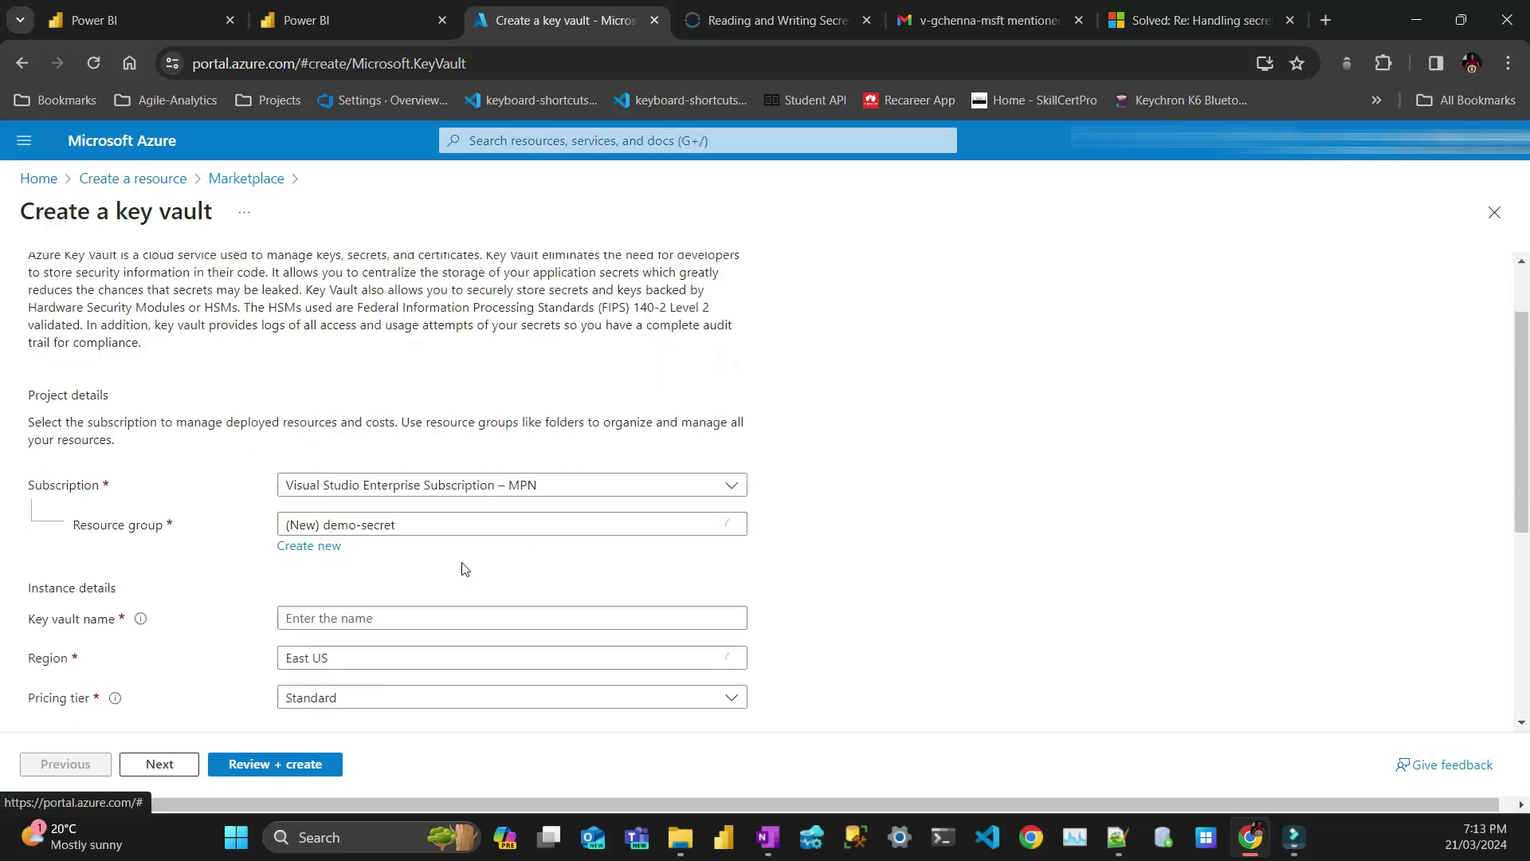
scroll(414, 582, "down", 1)
left_click(381, 611)
type("fabri")
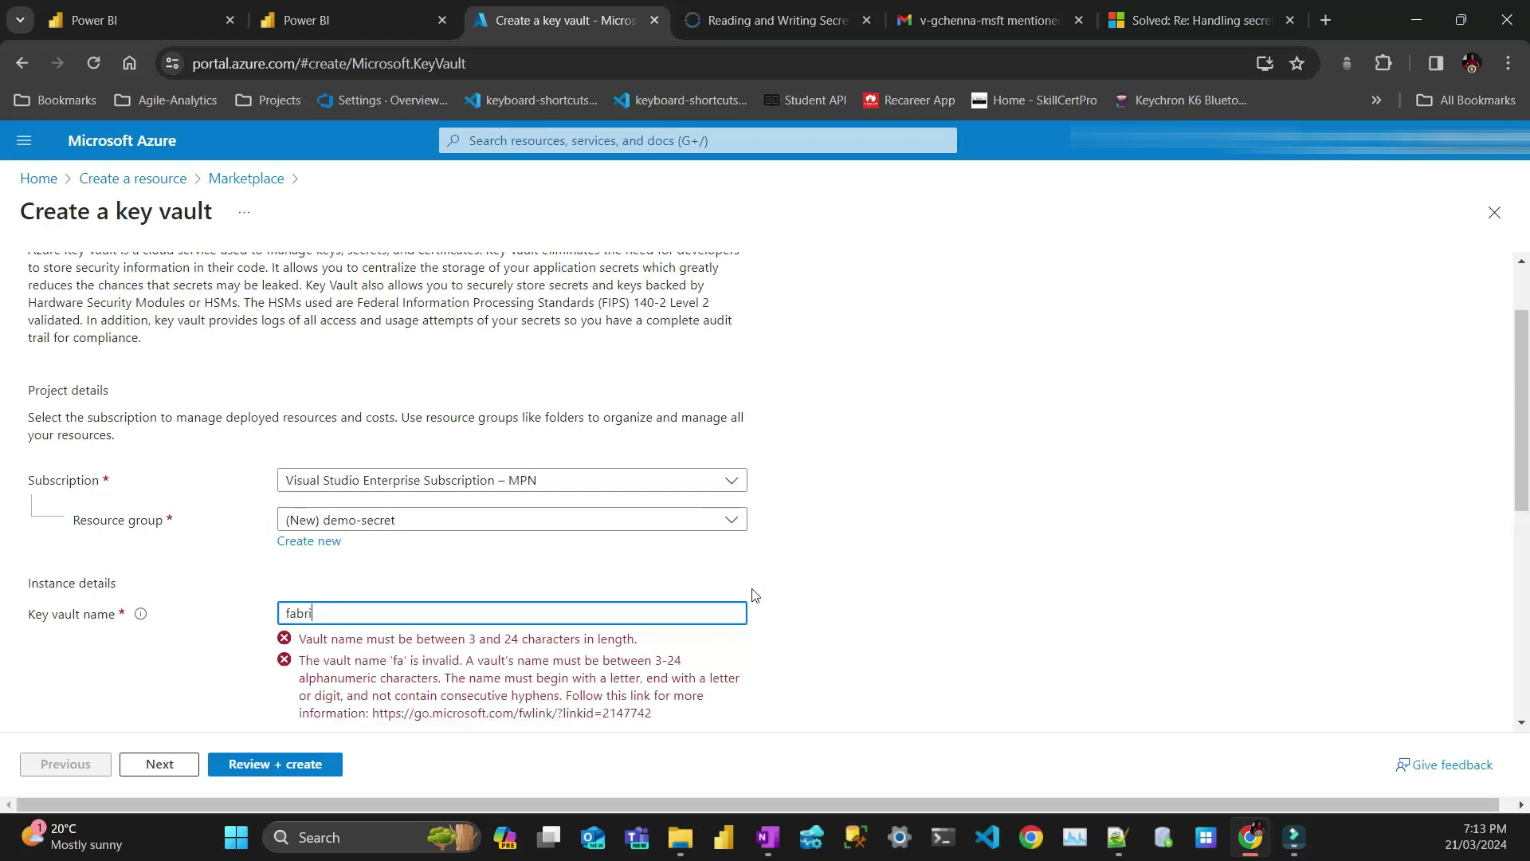
type("csecret")
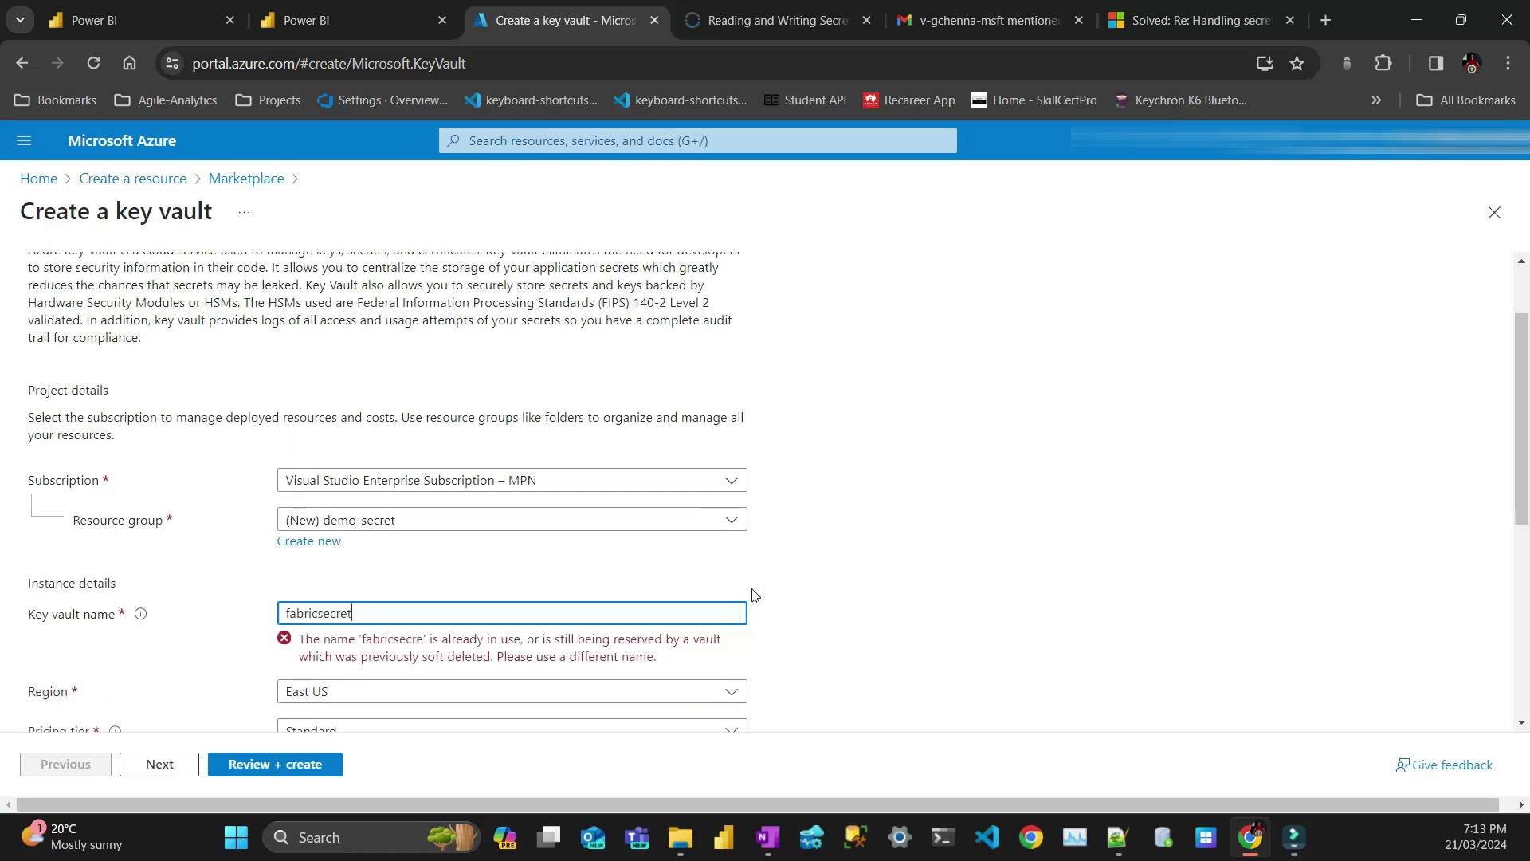
type("vault")
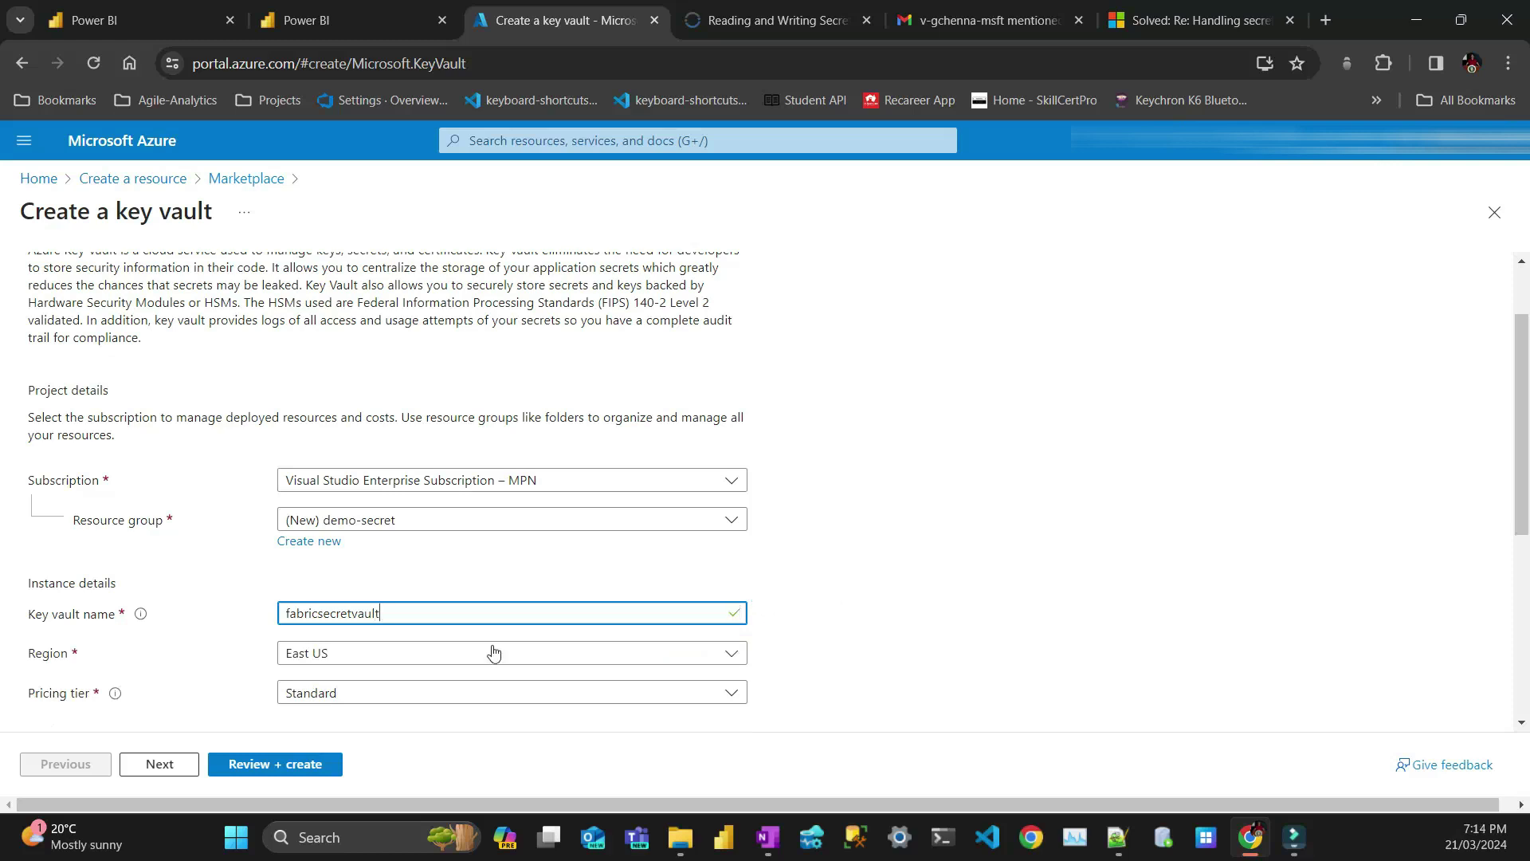
Step: Set the region to Australia East, then review and create the key vault
scroll(454, 631, "down", 1)
left_click(414, 553)
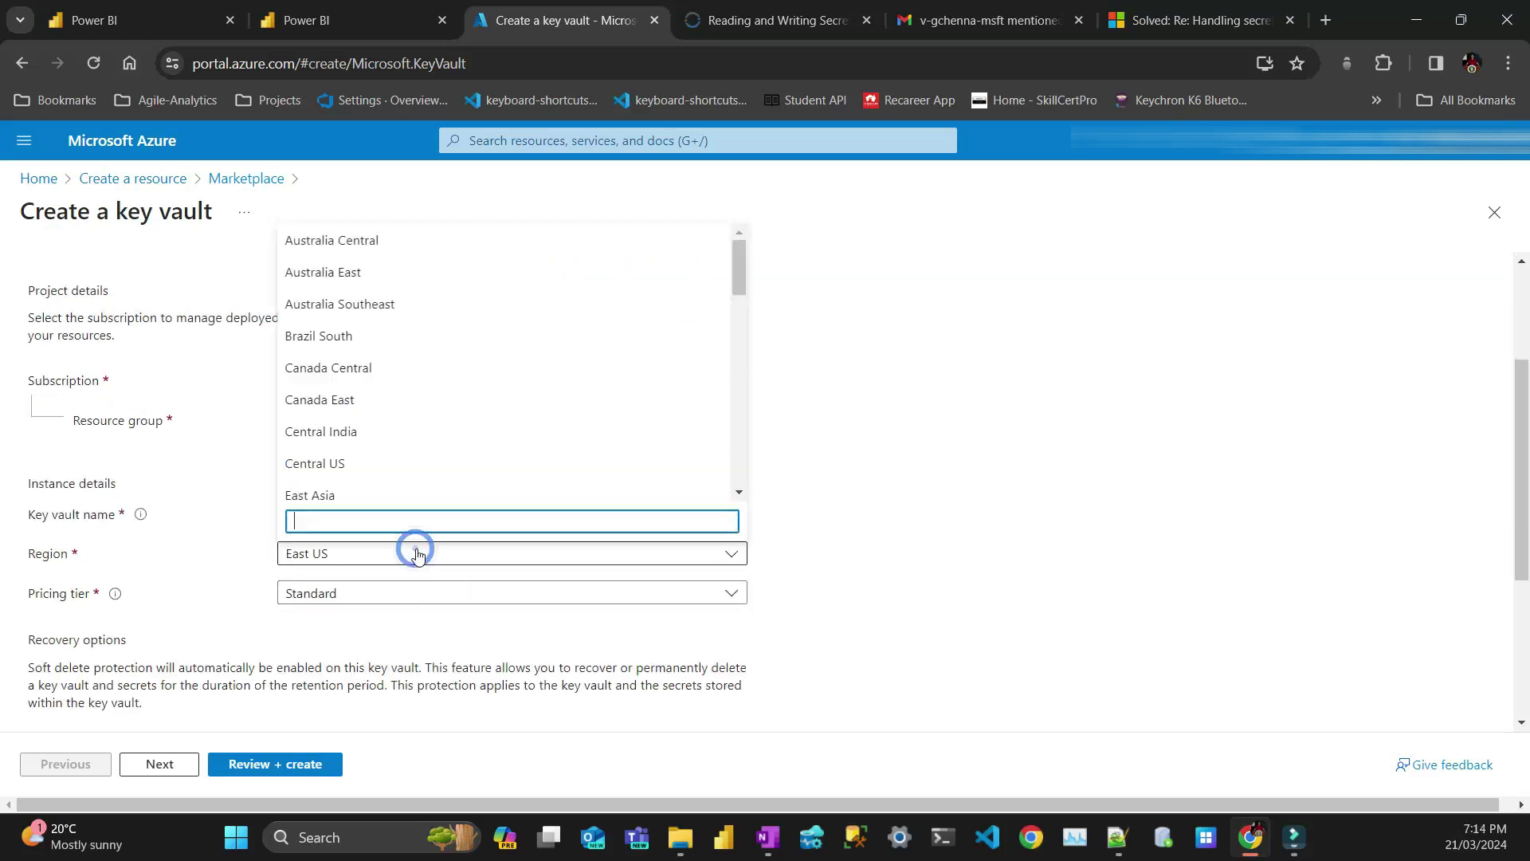
left_click(417, 273)
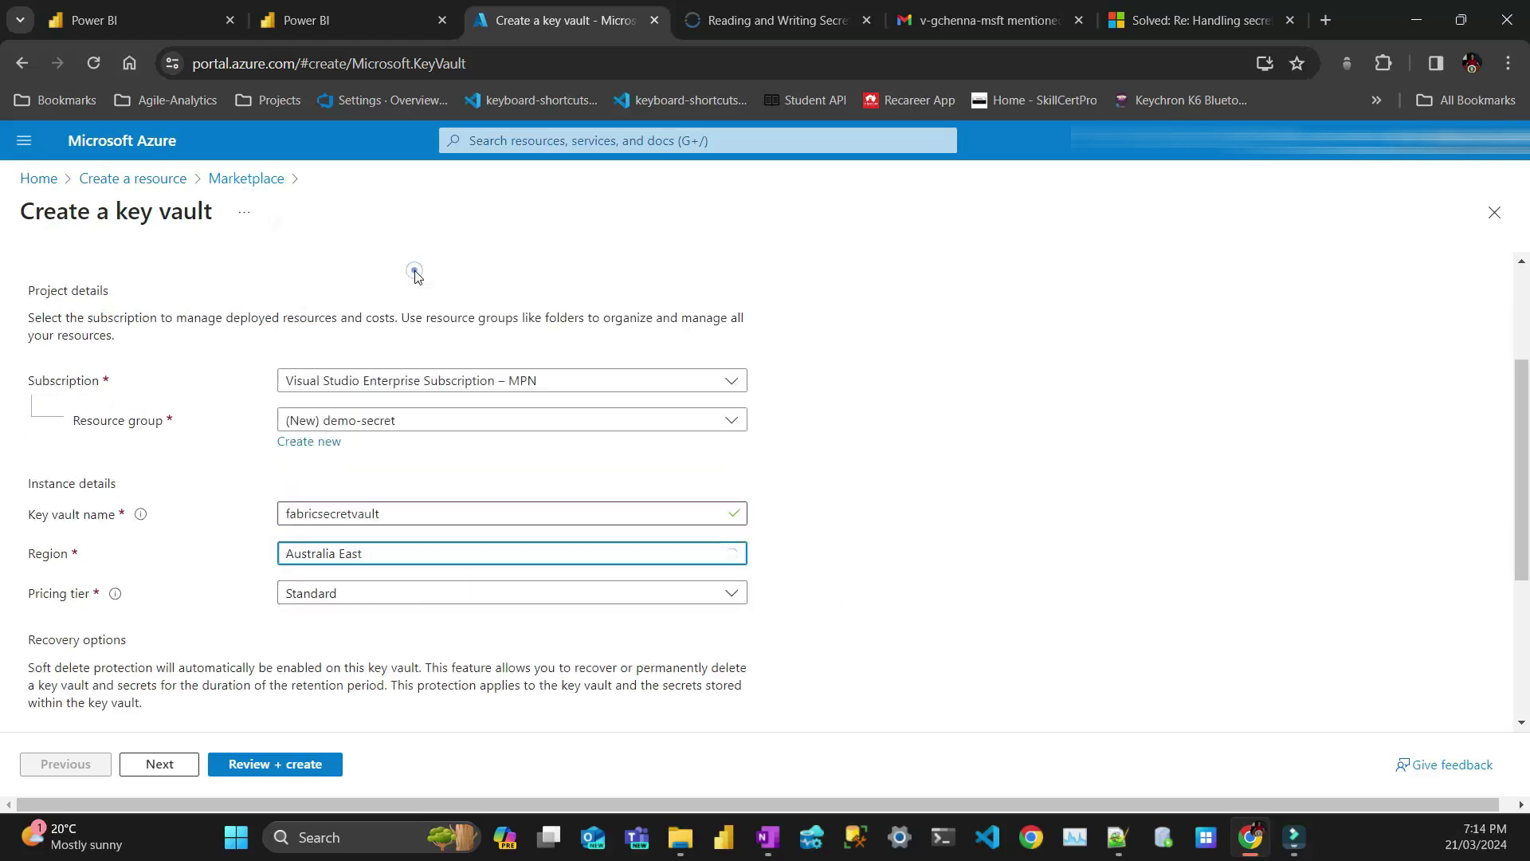
scroll(514, 653, "down", 2)
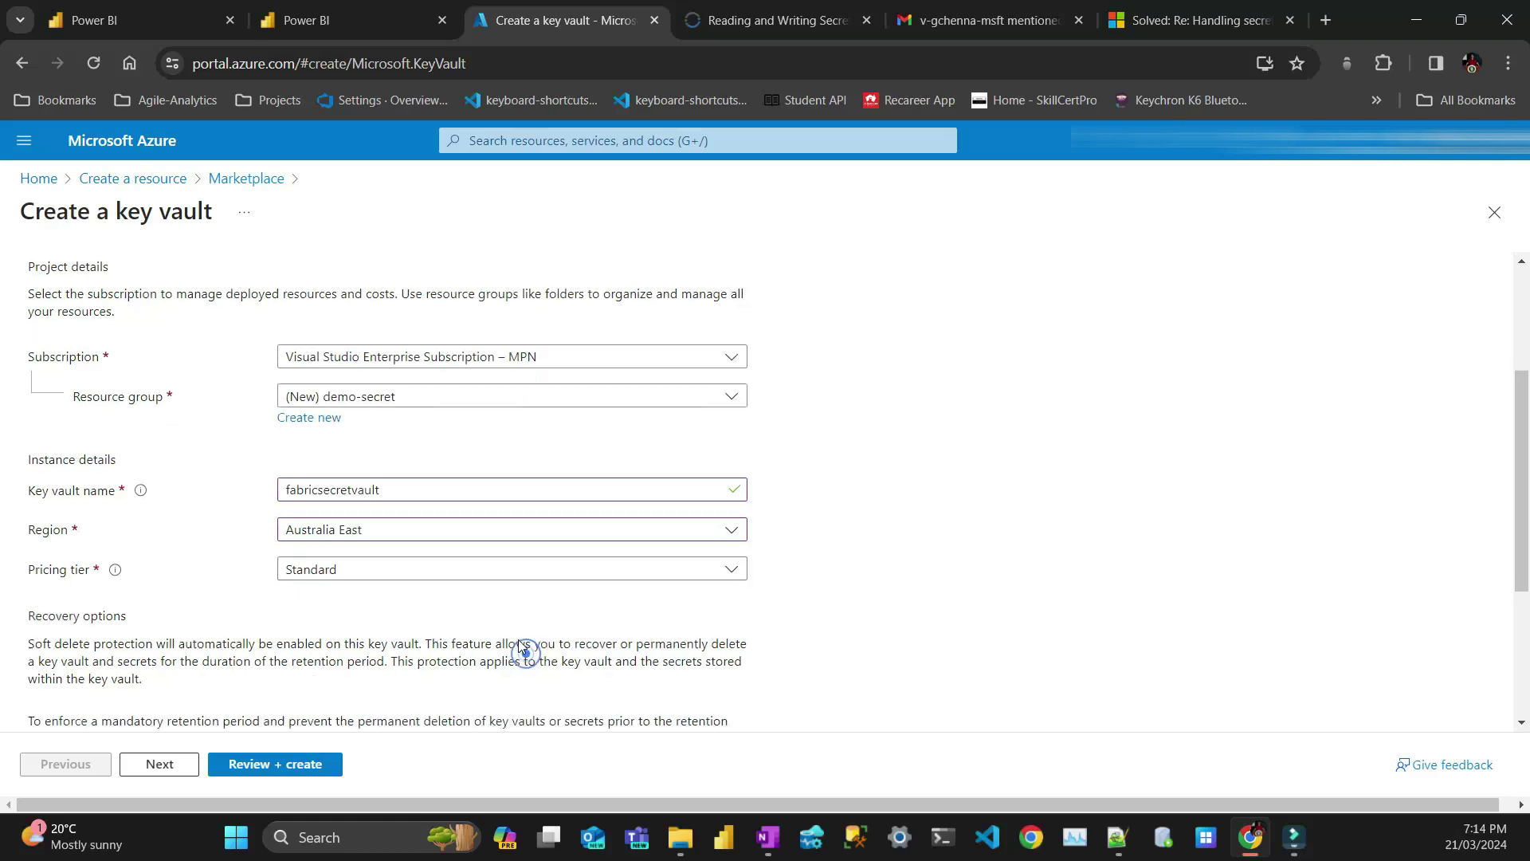
scroll(426, 617, "down", 1)
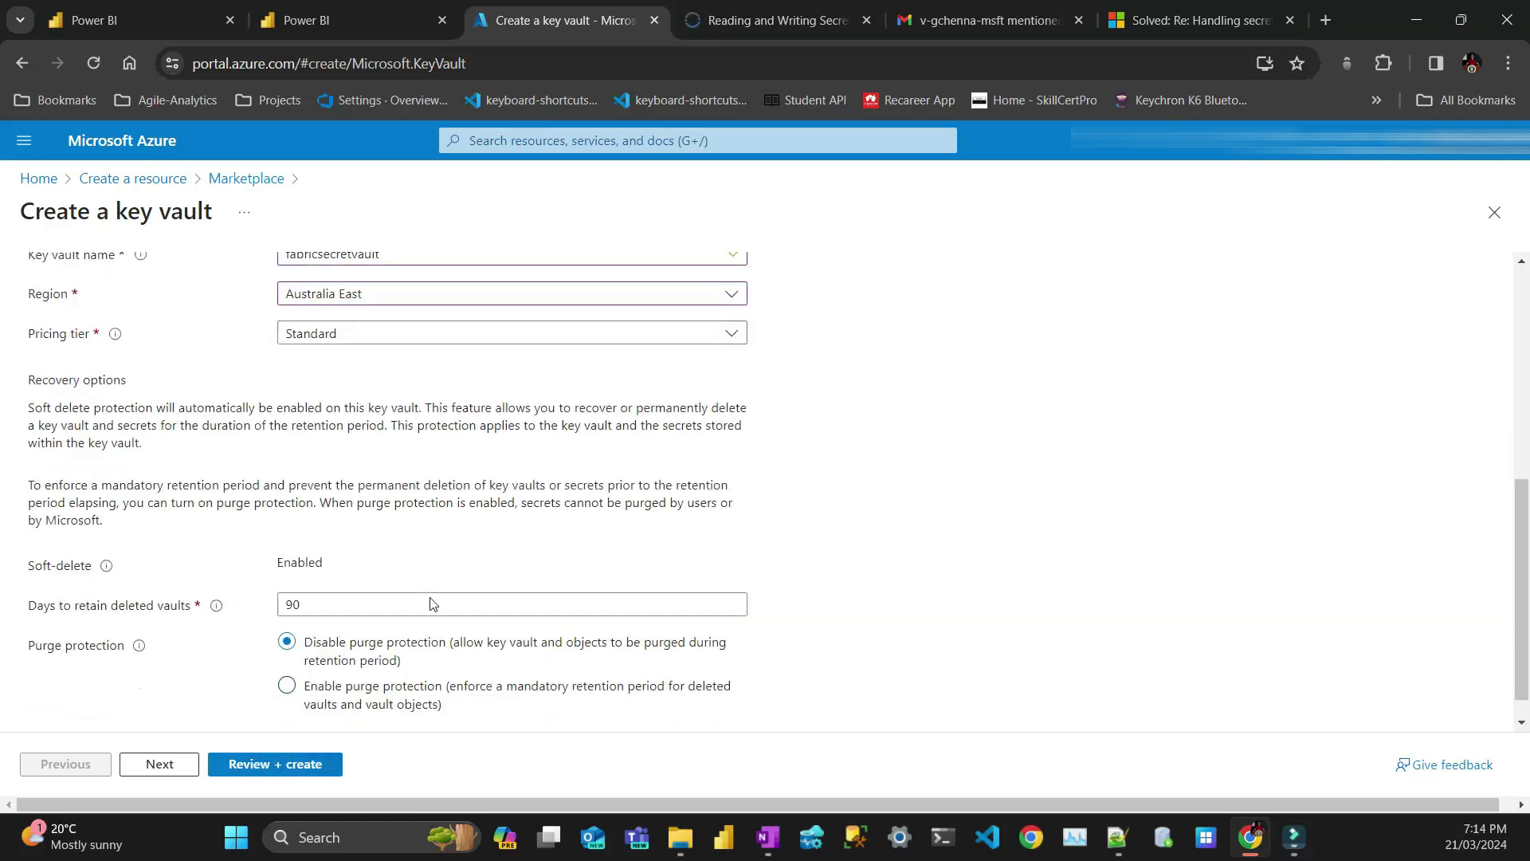
left_click(294, 761)
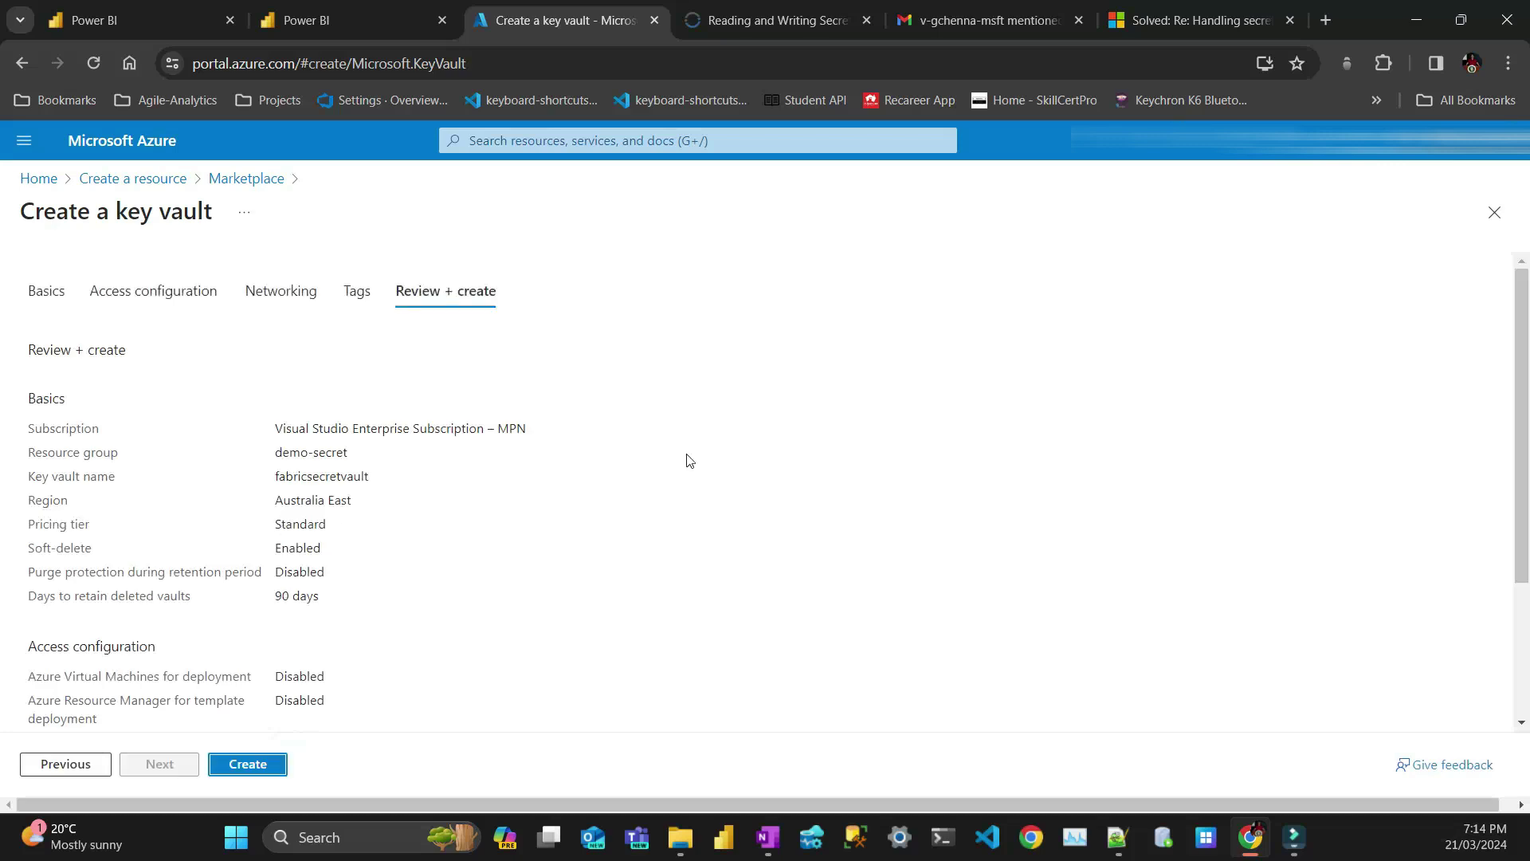
left_click(278, 769)
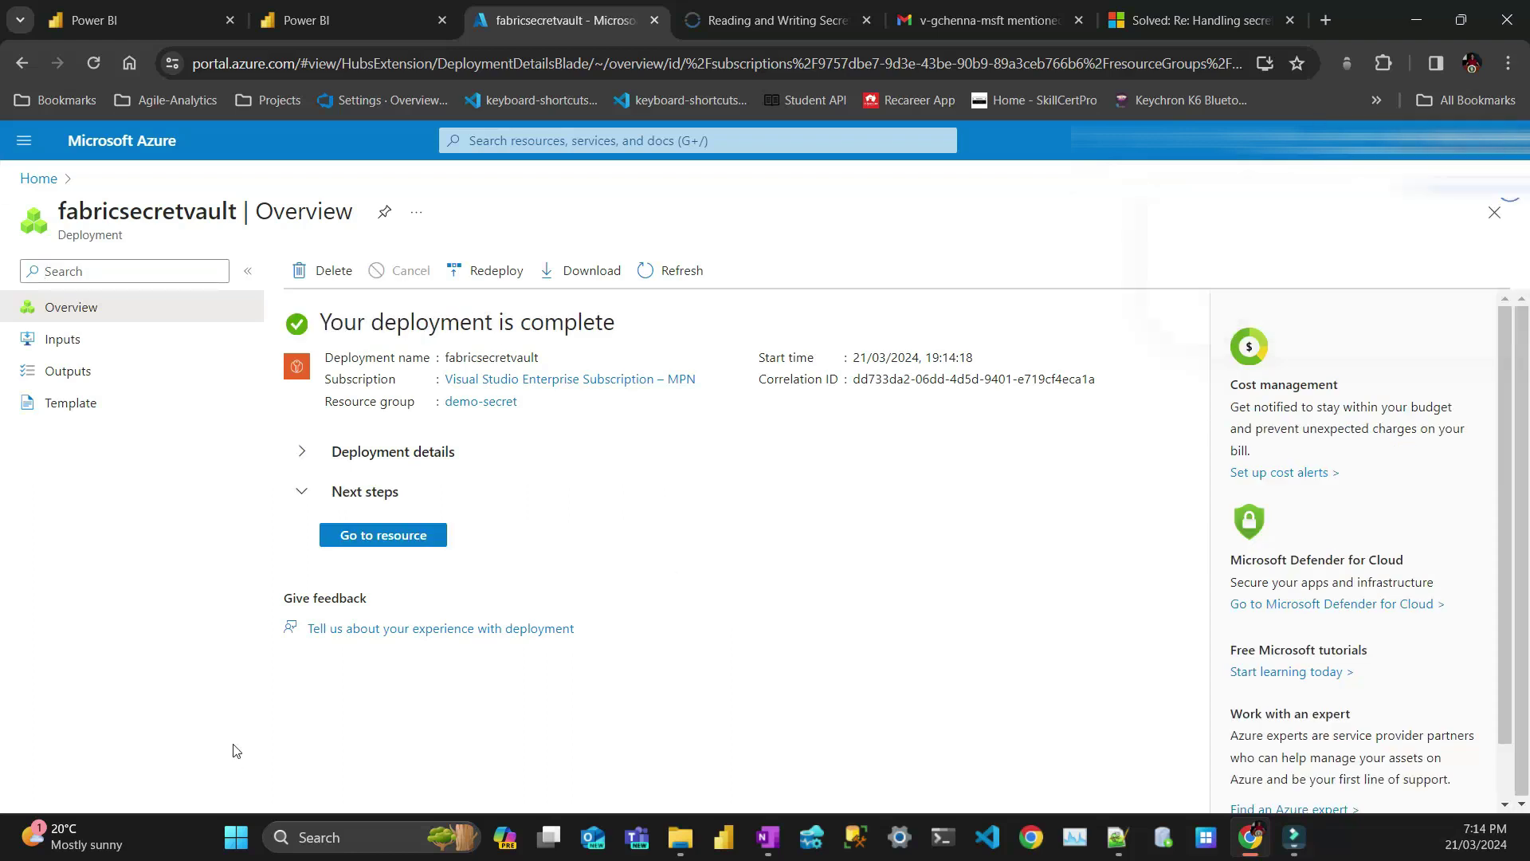
Step: Open the deployed fabricsecretvault vault and go to its Access control (IAM) page
left_click(411, 539)
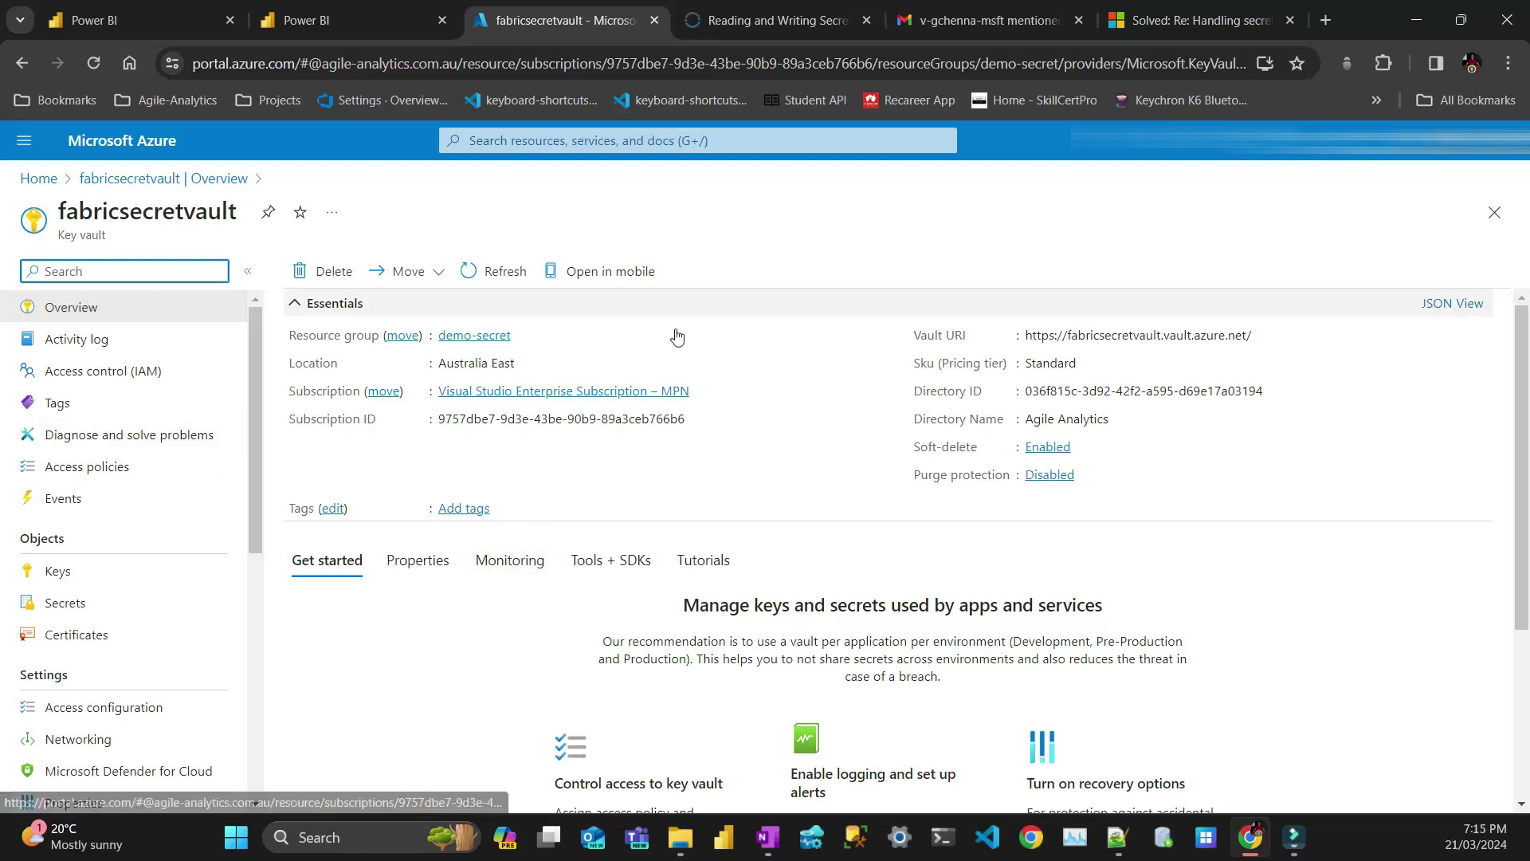
left_click(127, 386)
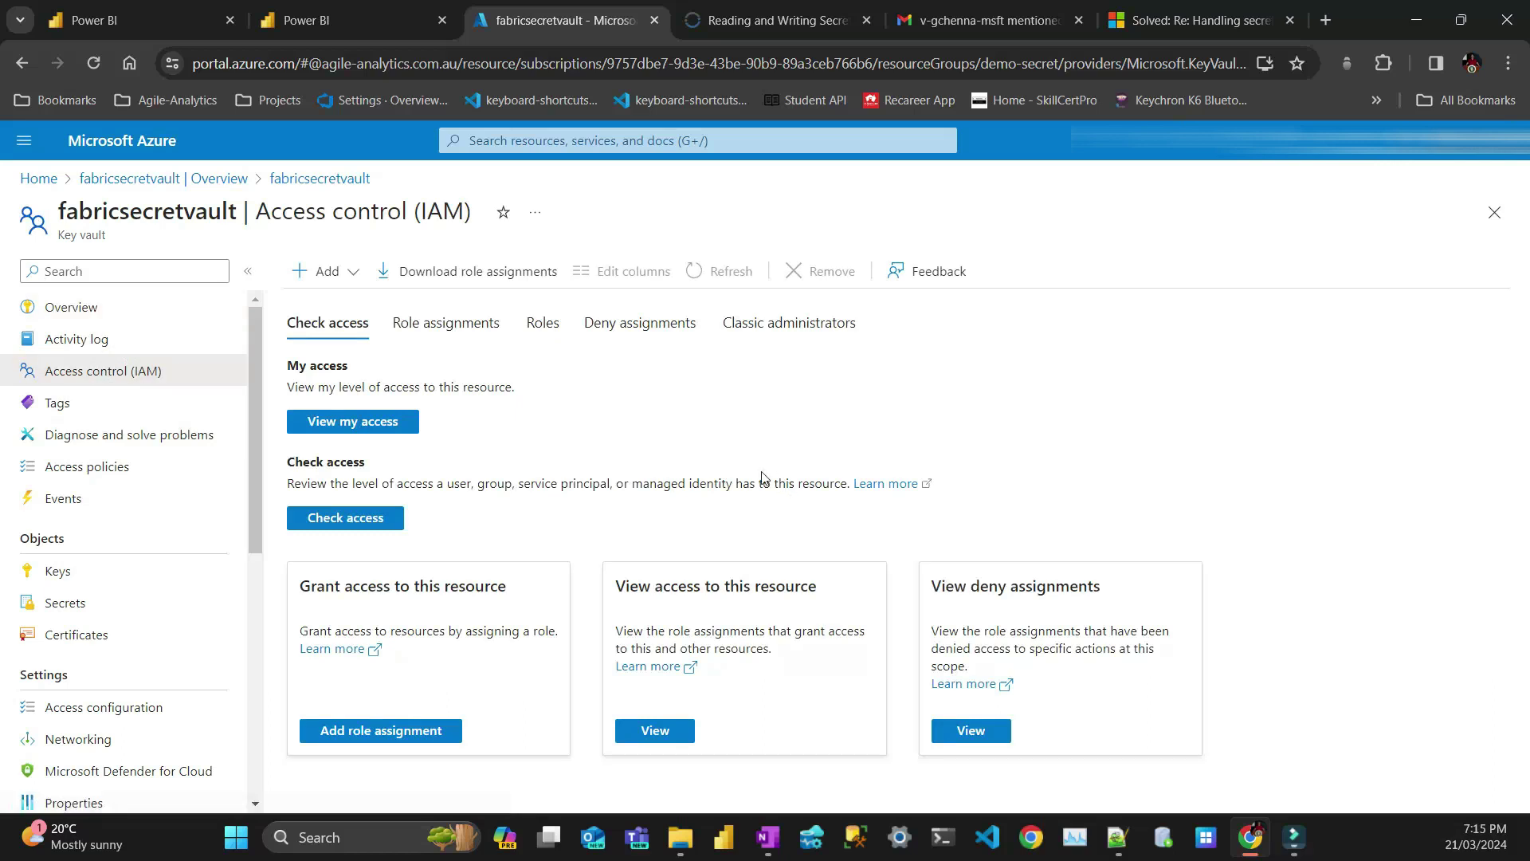
Step: Start a role assignment on fabricsecretvault and pick the Key Vault Secrets Officer role
left_click(398, 733)
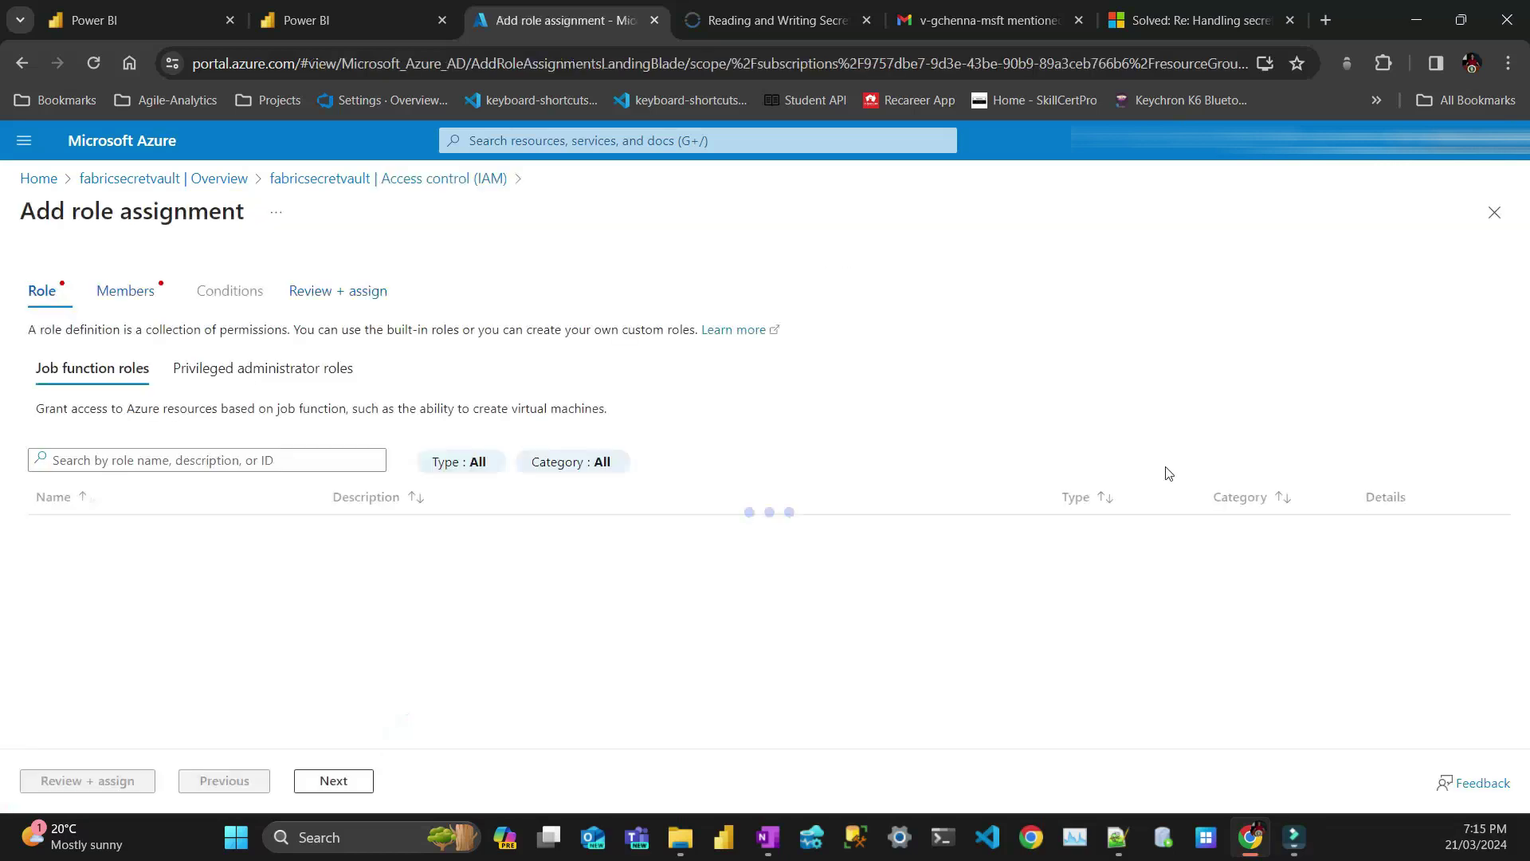
scroll(213, 550, "down", 4)
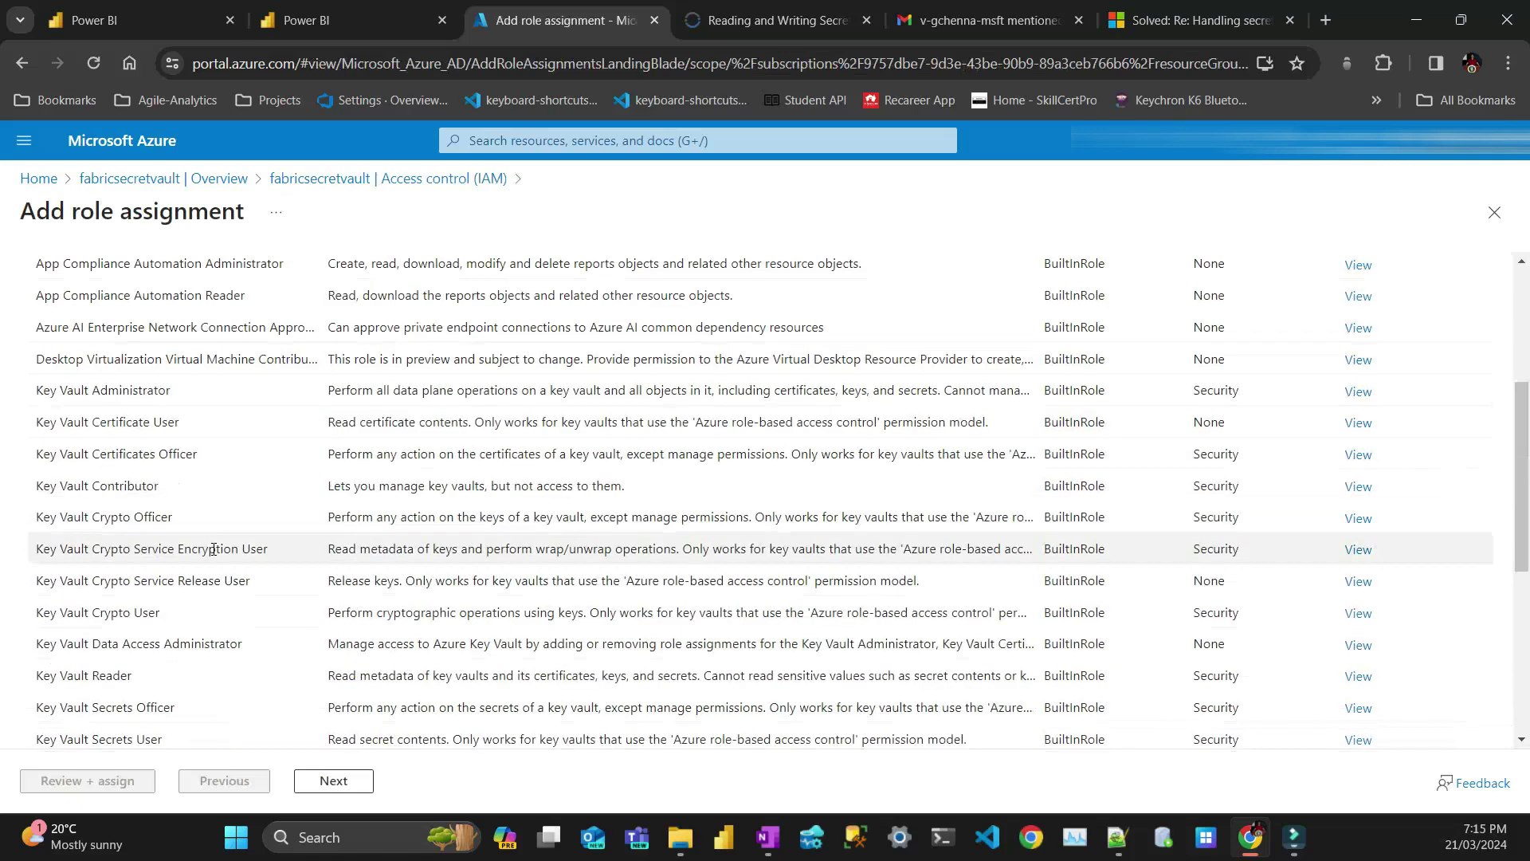
scroll(213, 550, "down", 1)
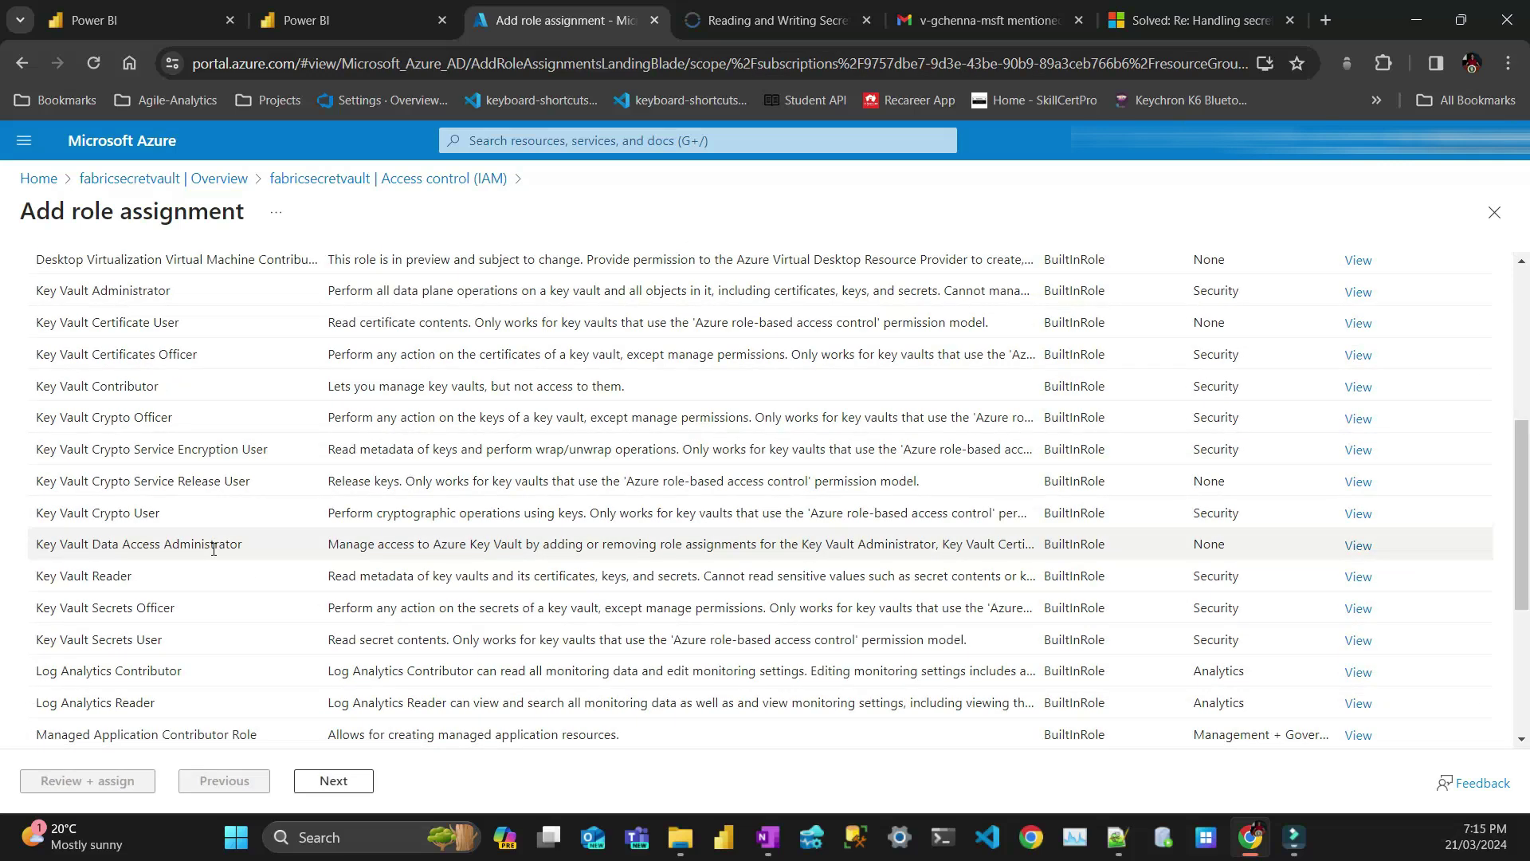
left_click(121, 613)
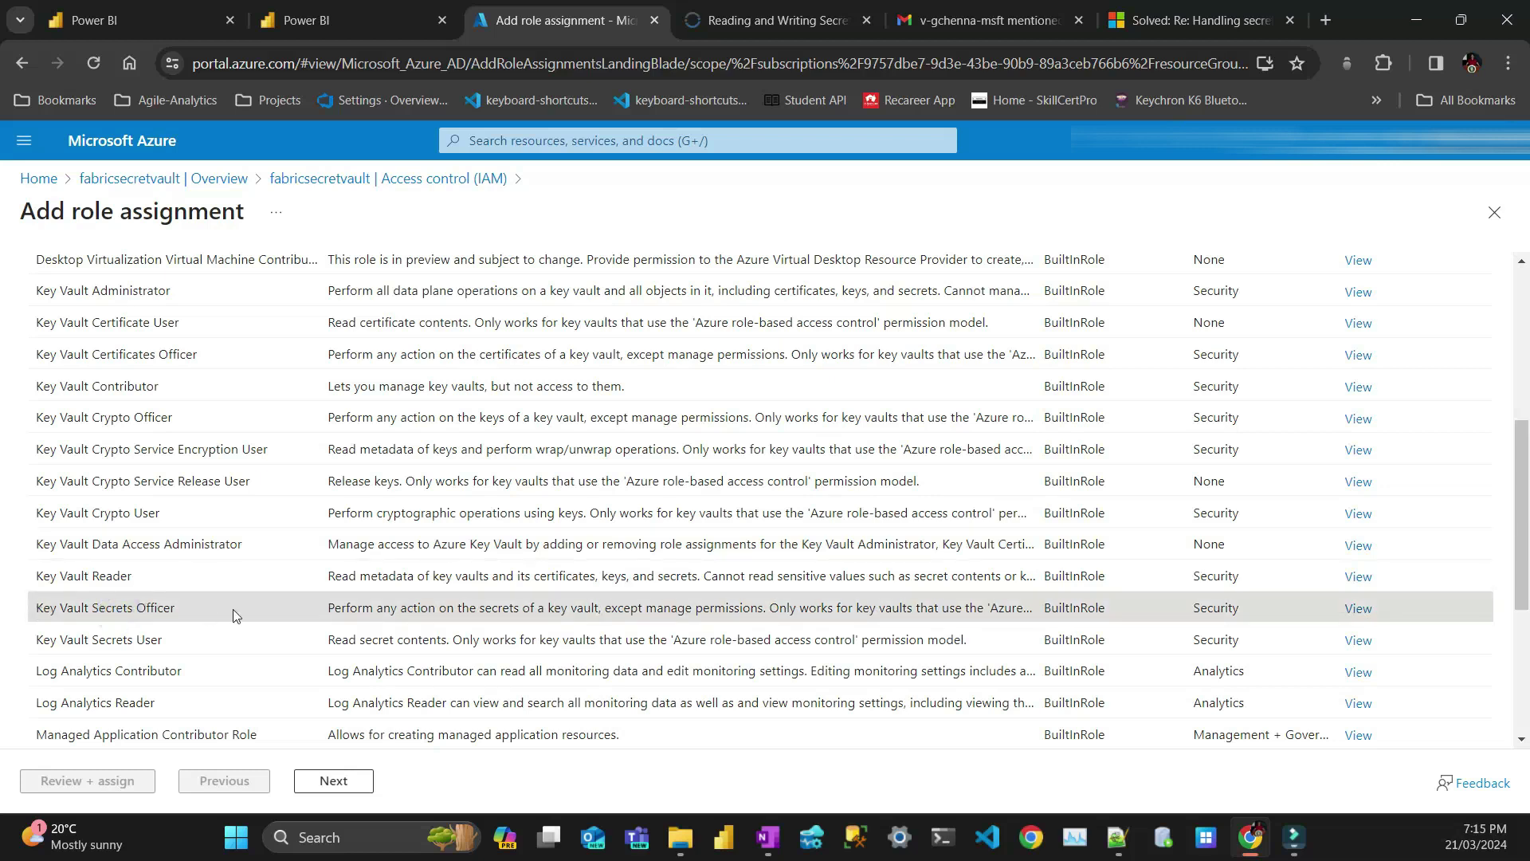
left_click(769, 20)
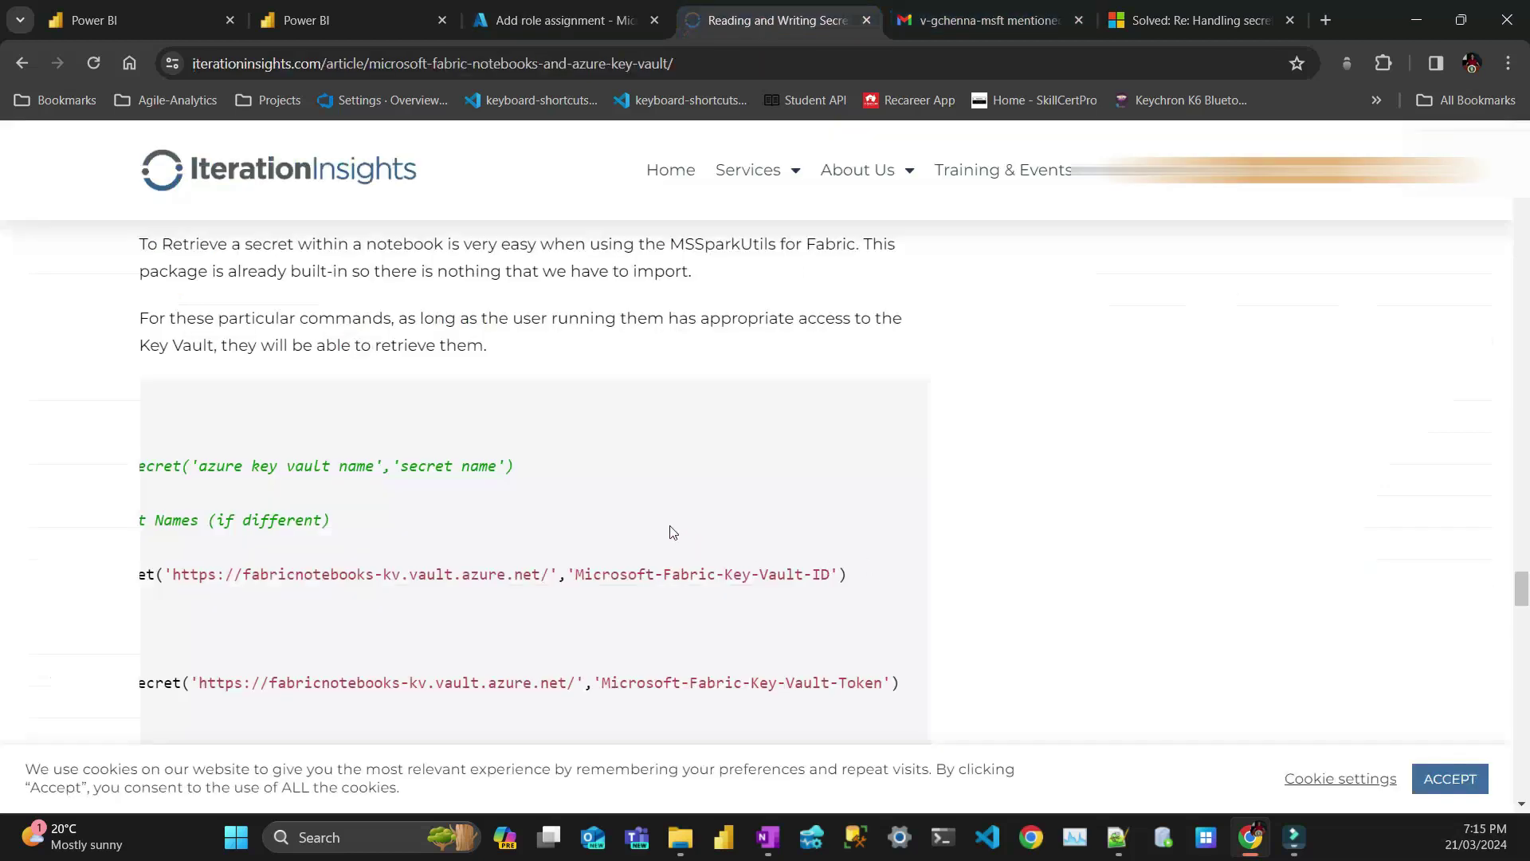
Step: Find and highlight the Key Vault Secrets Officer role name in the article, then return to Azure
scroll(671, 527, "up", 10)
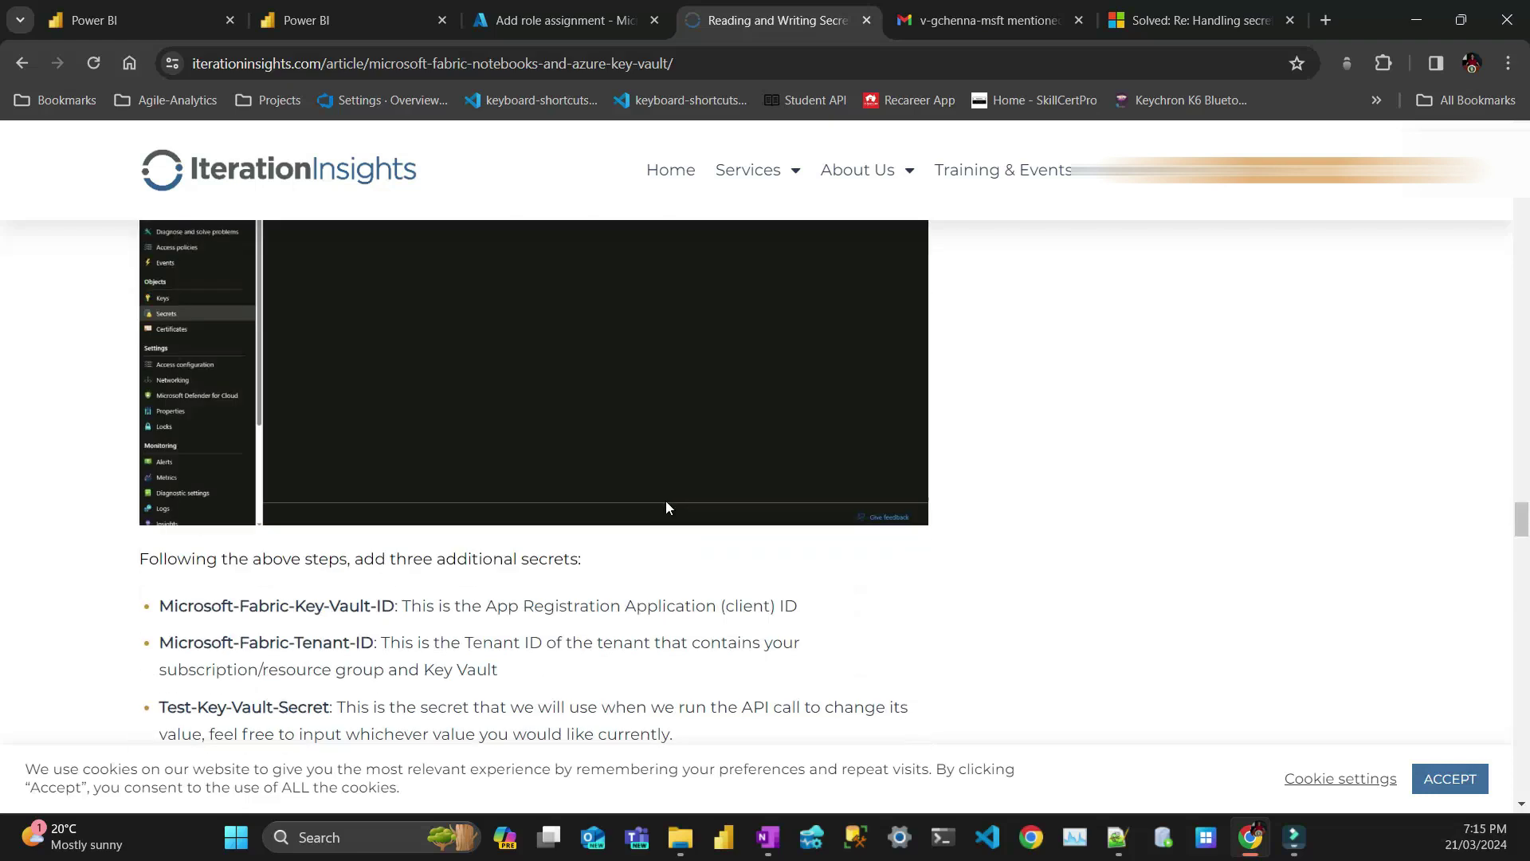
scroll(667, 502, "up", 15)
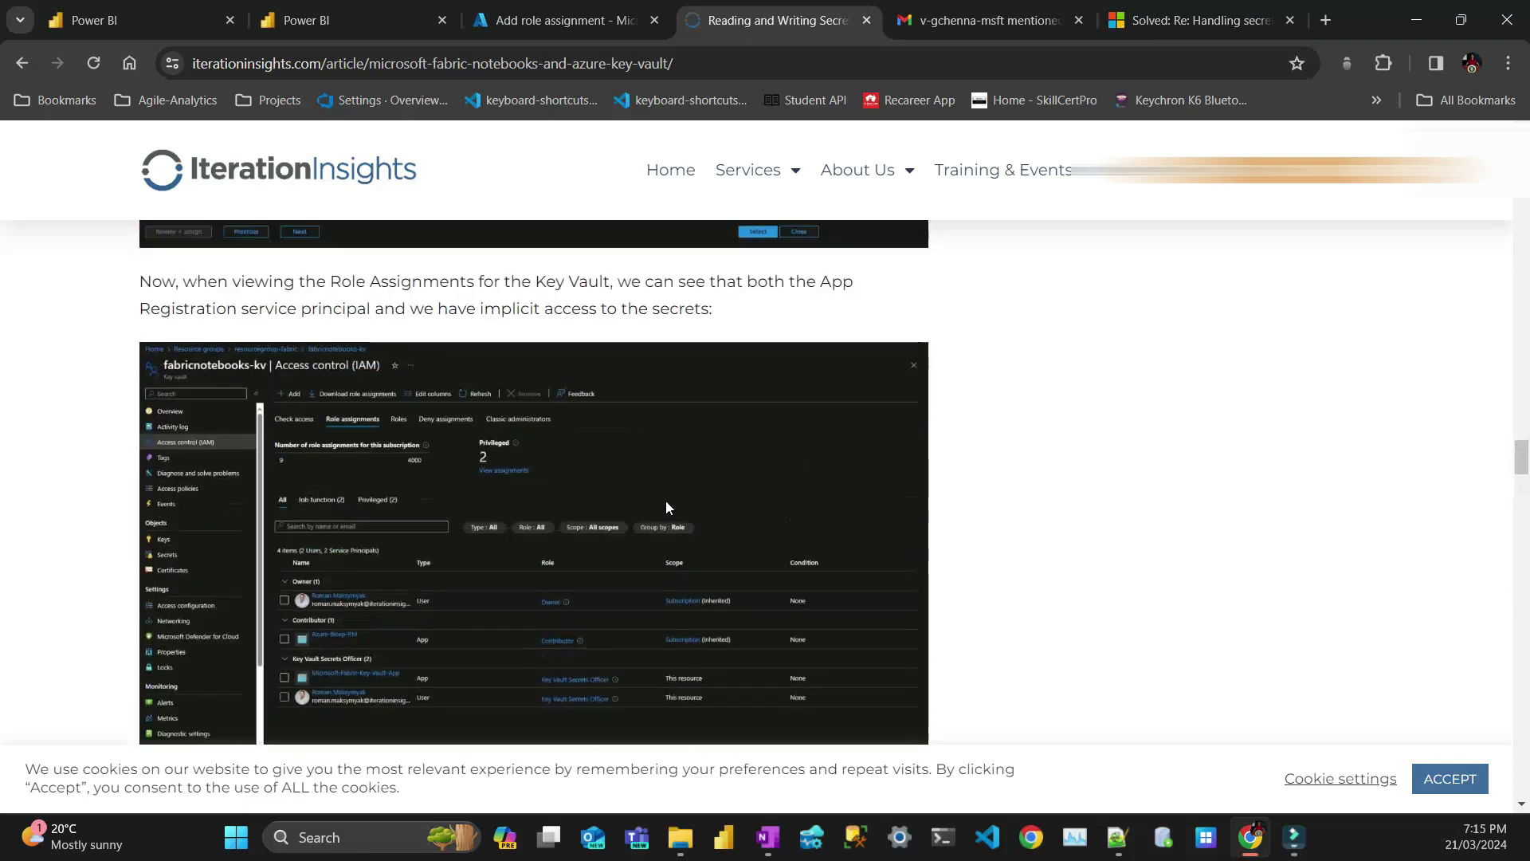
scroll(666, 500, "up", 10)
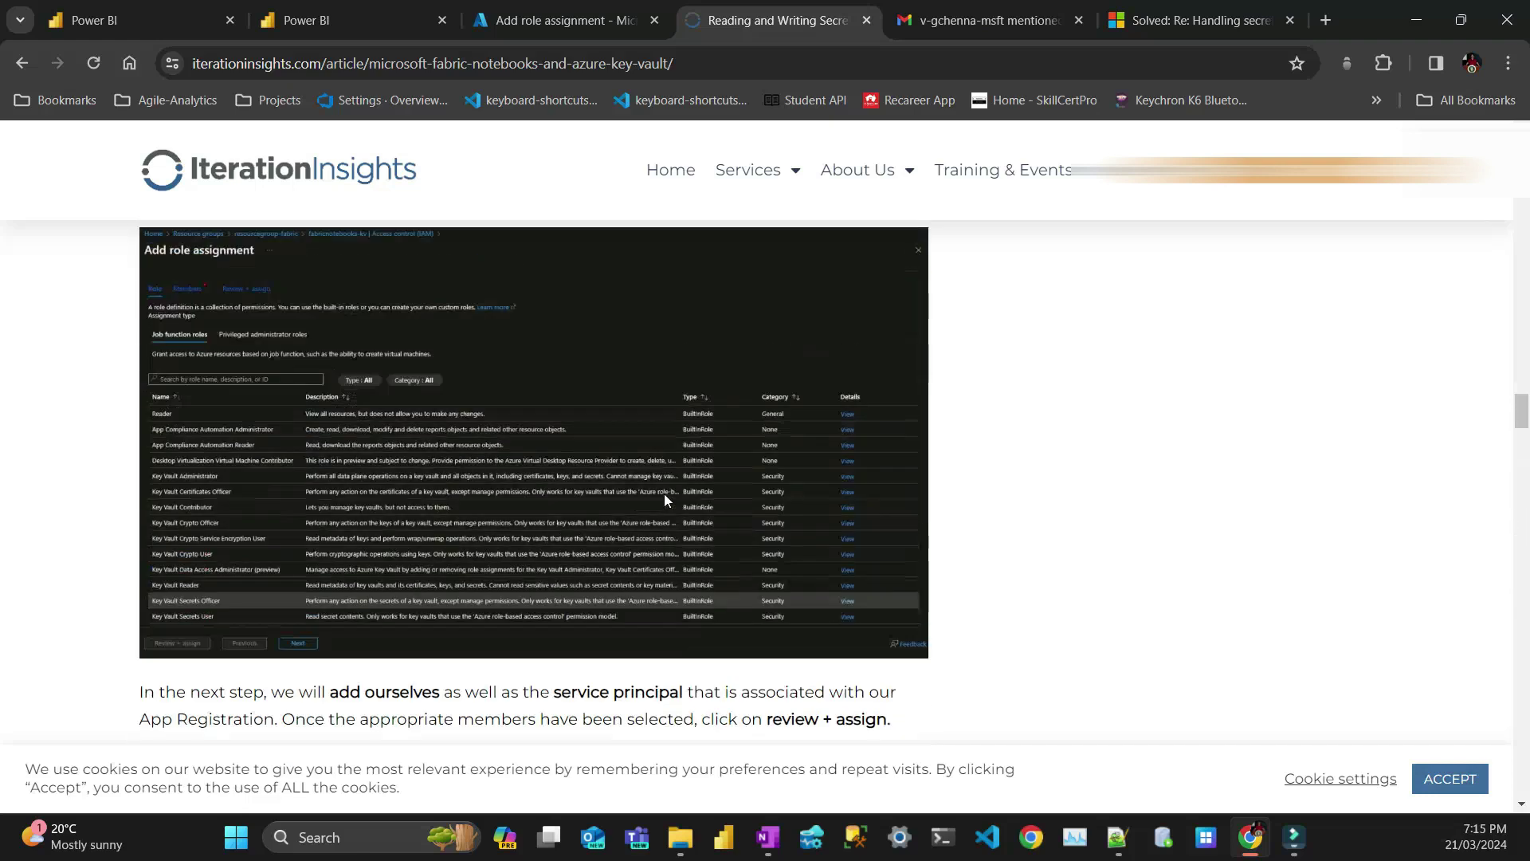
scroll(665, 495, "up", 5)
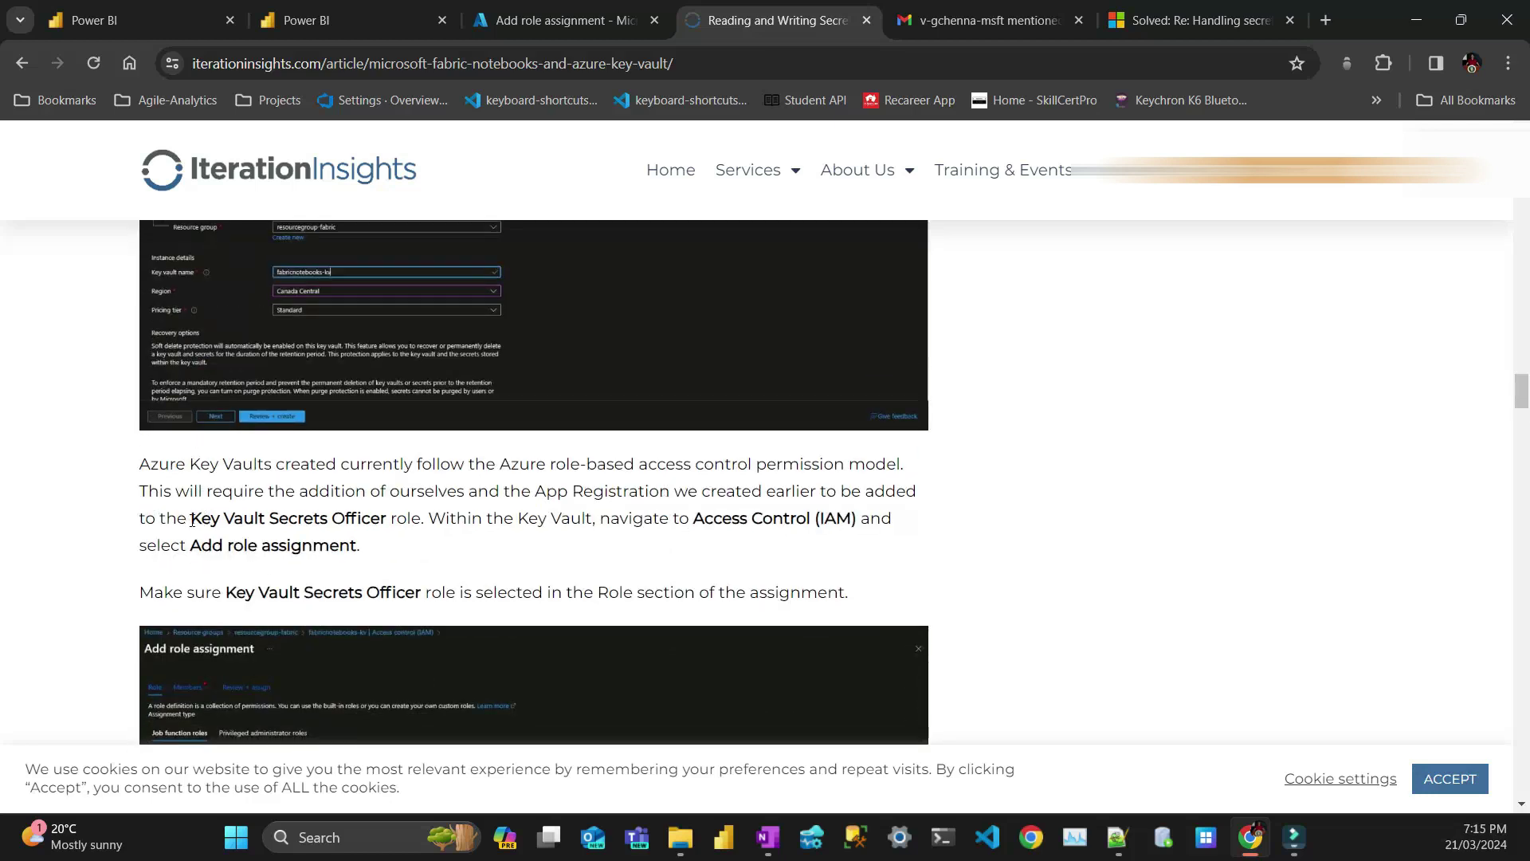
left_click_drag(191, 521, 380, 520)
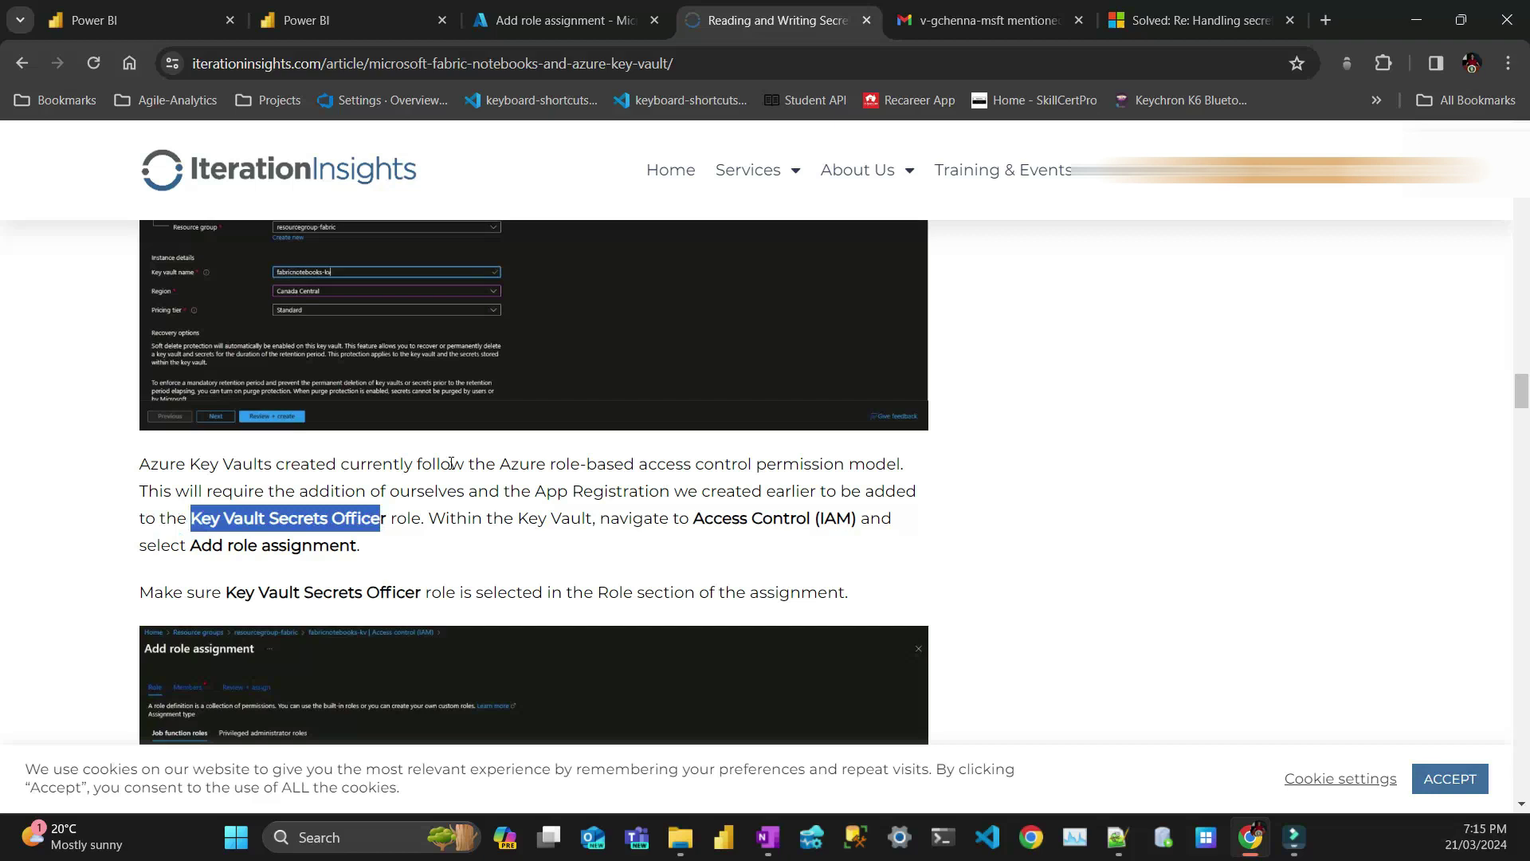
left_click(546, 27)
Step: Confirm Key Vault Secrets Officer as the role and proceed to the Members page
left_click(151, 610)
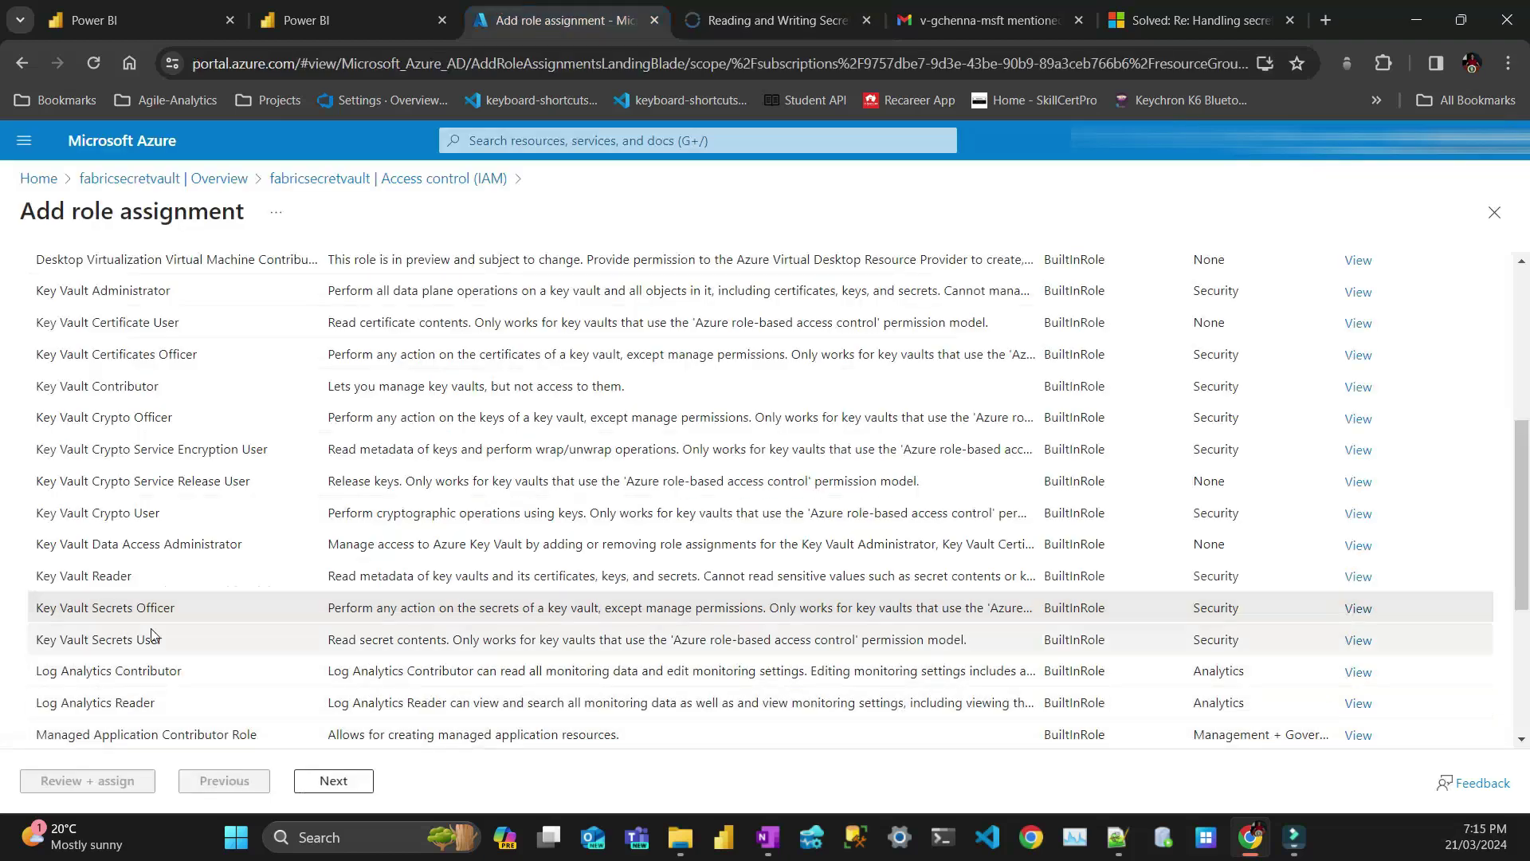
left_click(236, 610)
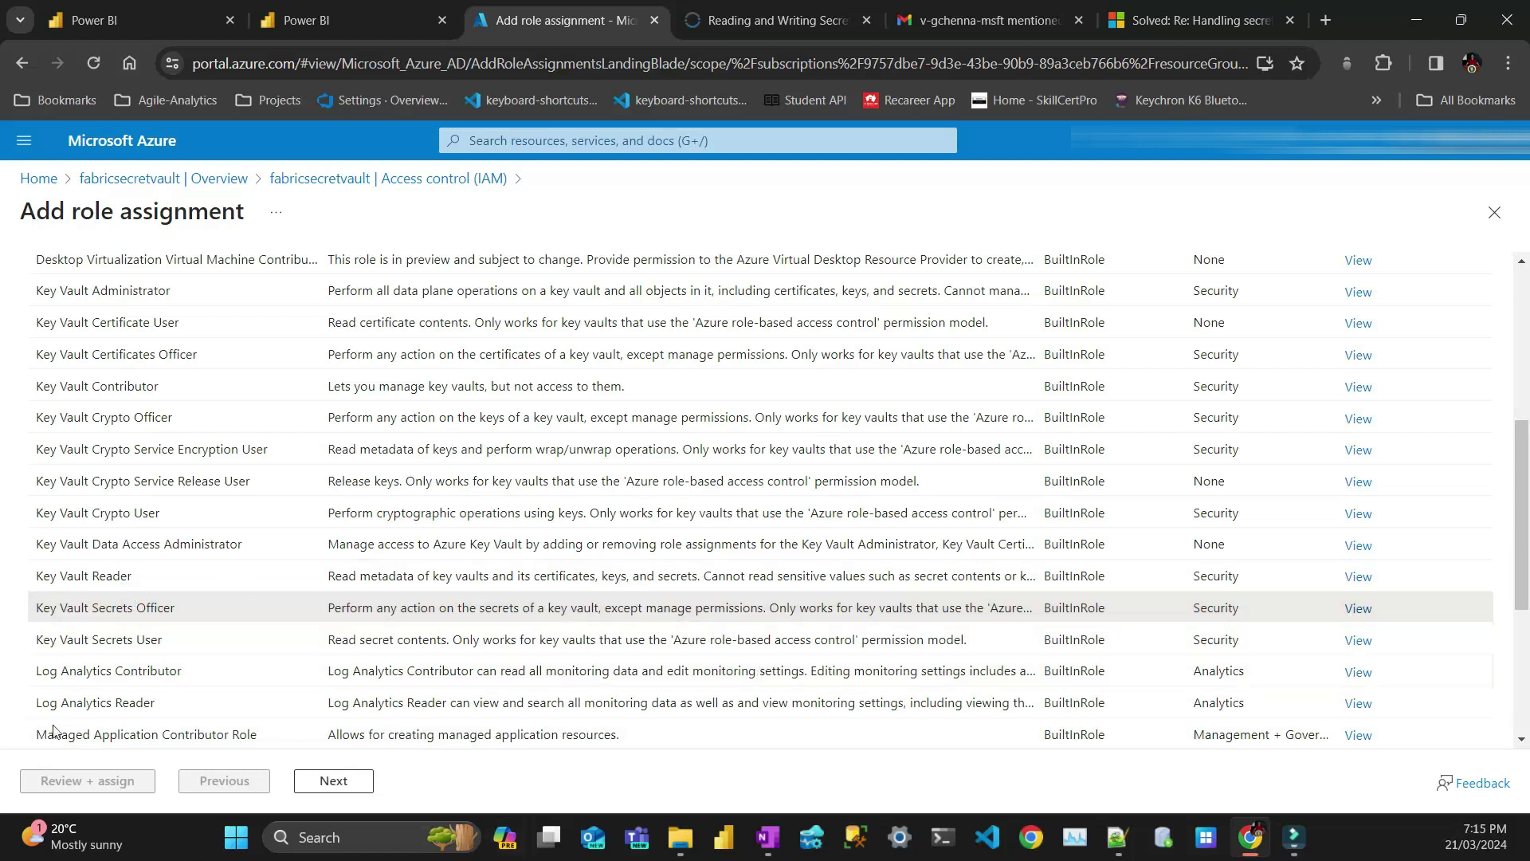
left_click(223, 610)
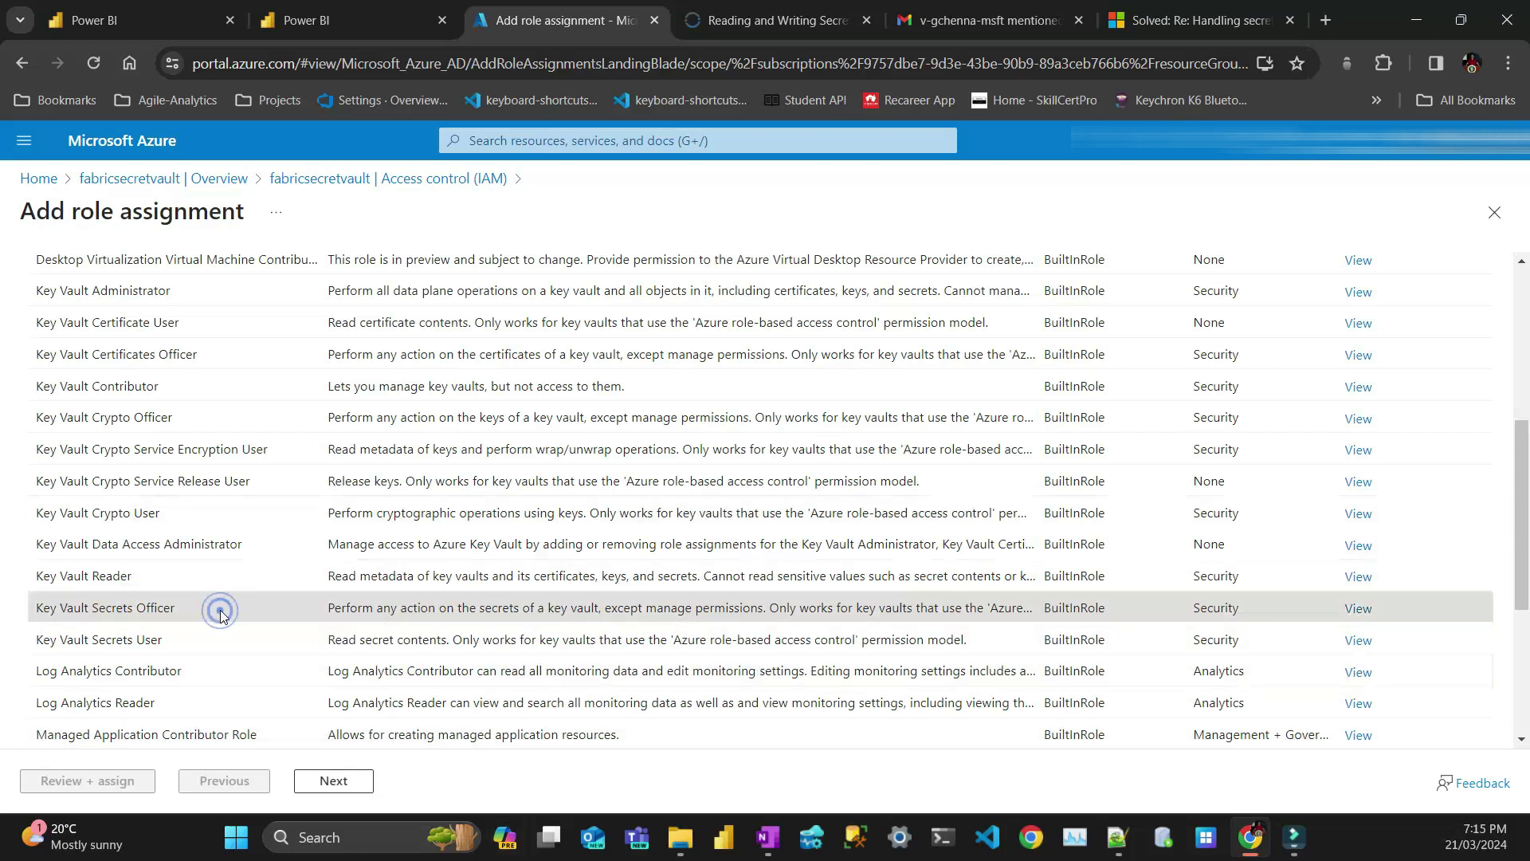
left_click(341, 780)
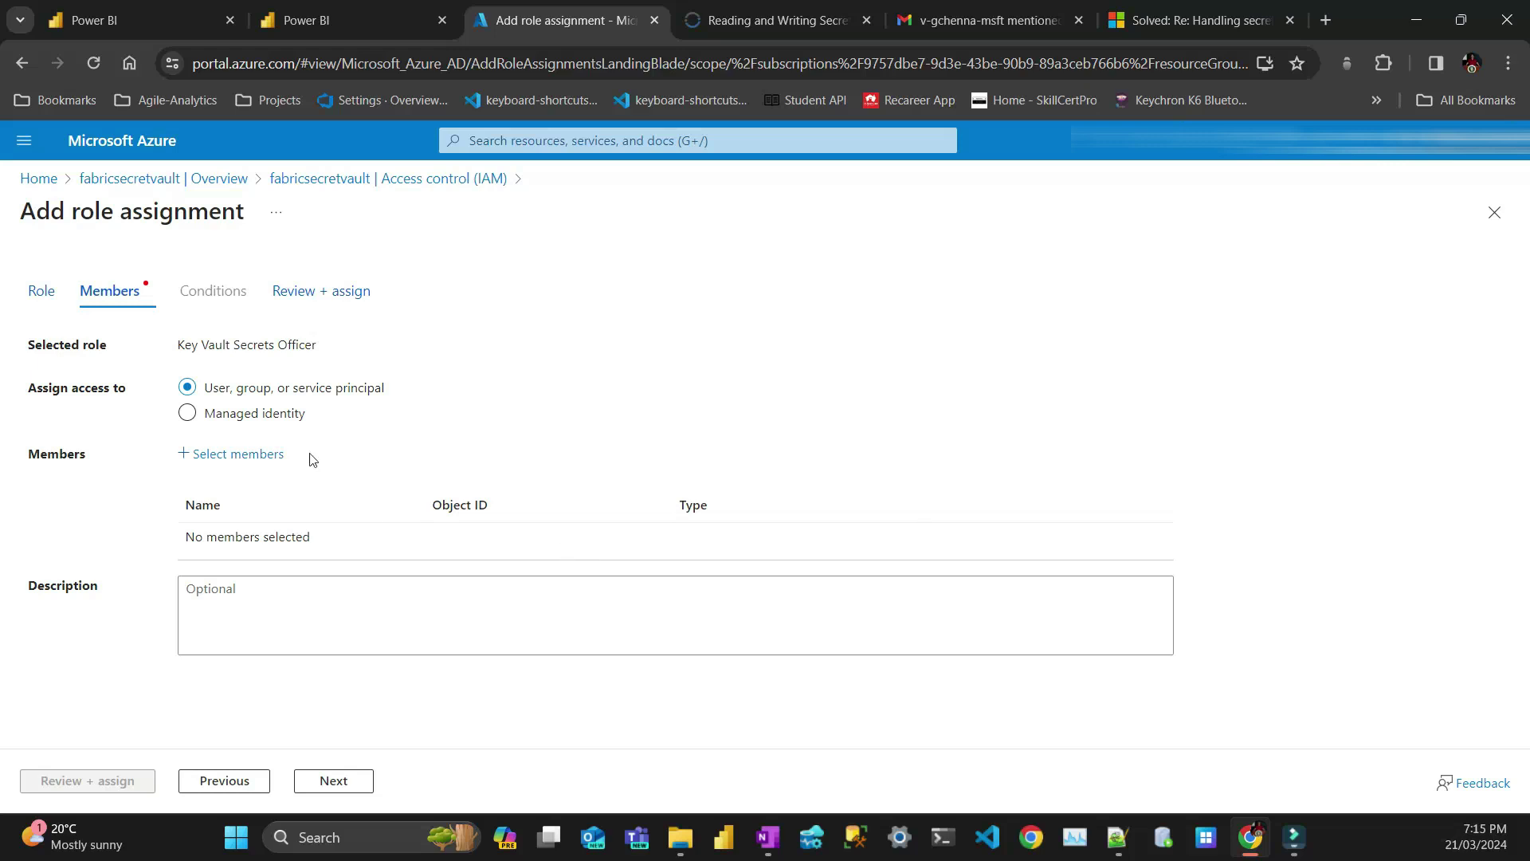
Step: Search for your own user account and add it as the member
left_click(244, 457)
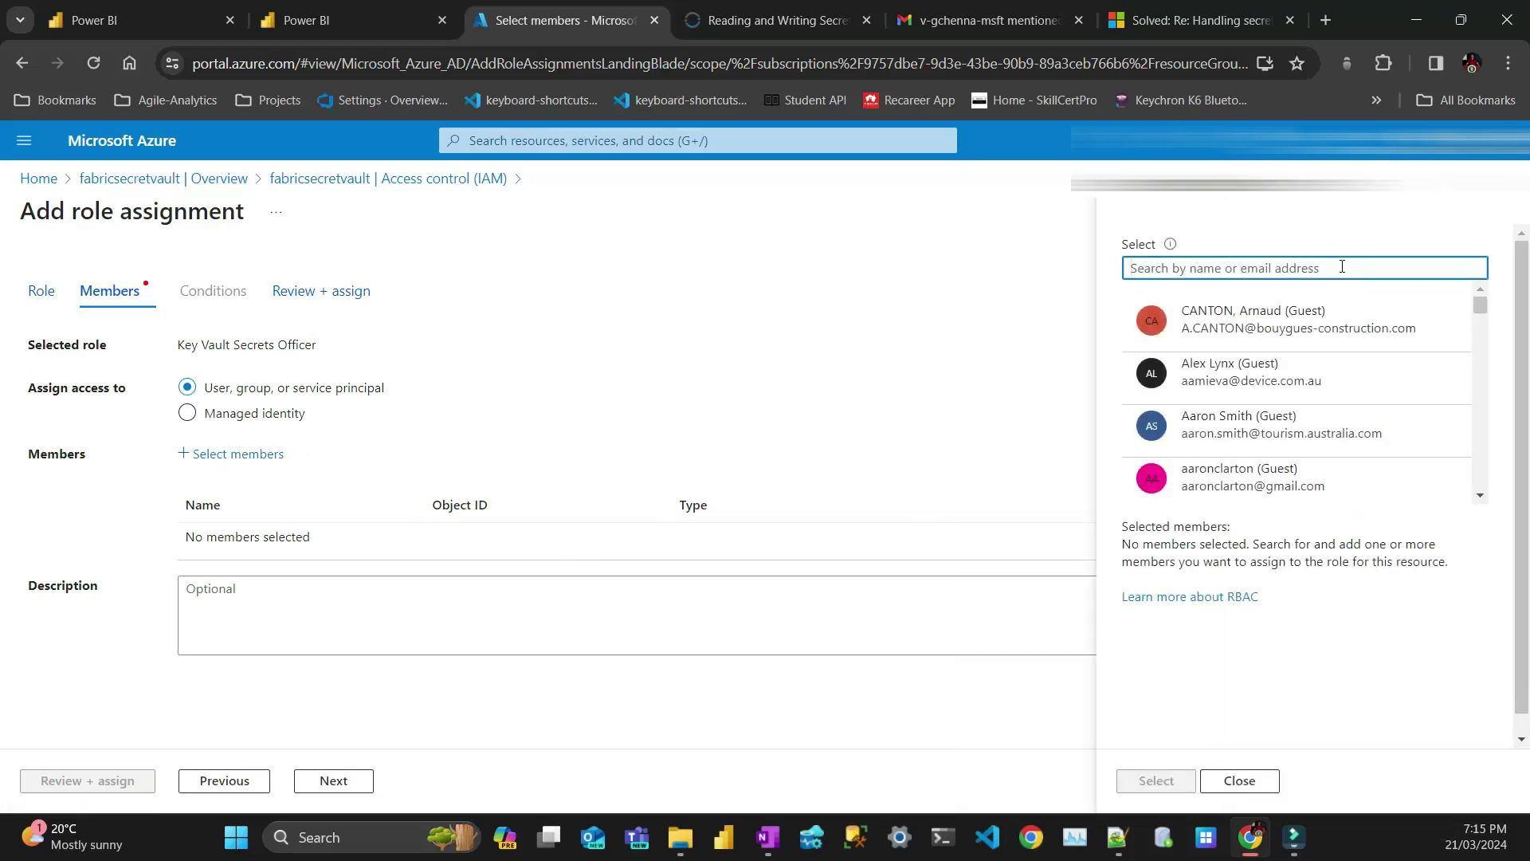
type("pedro")
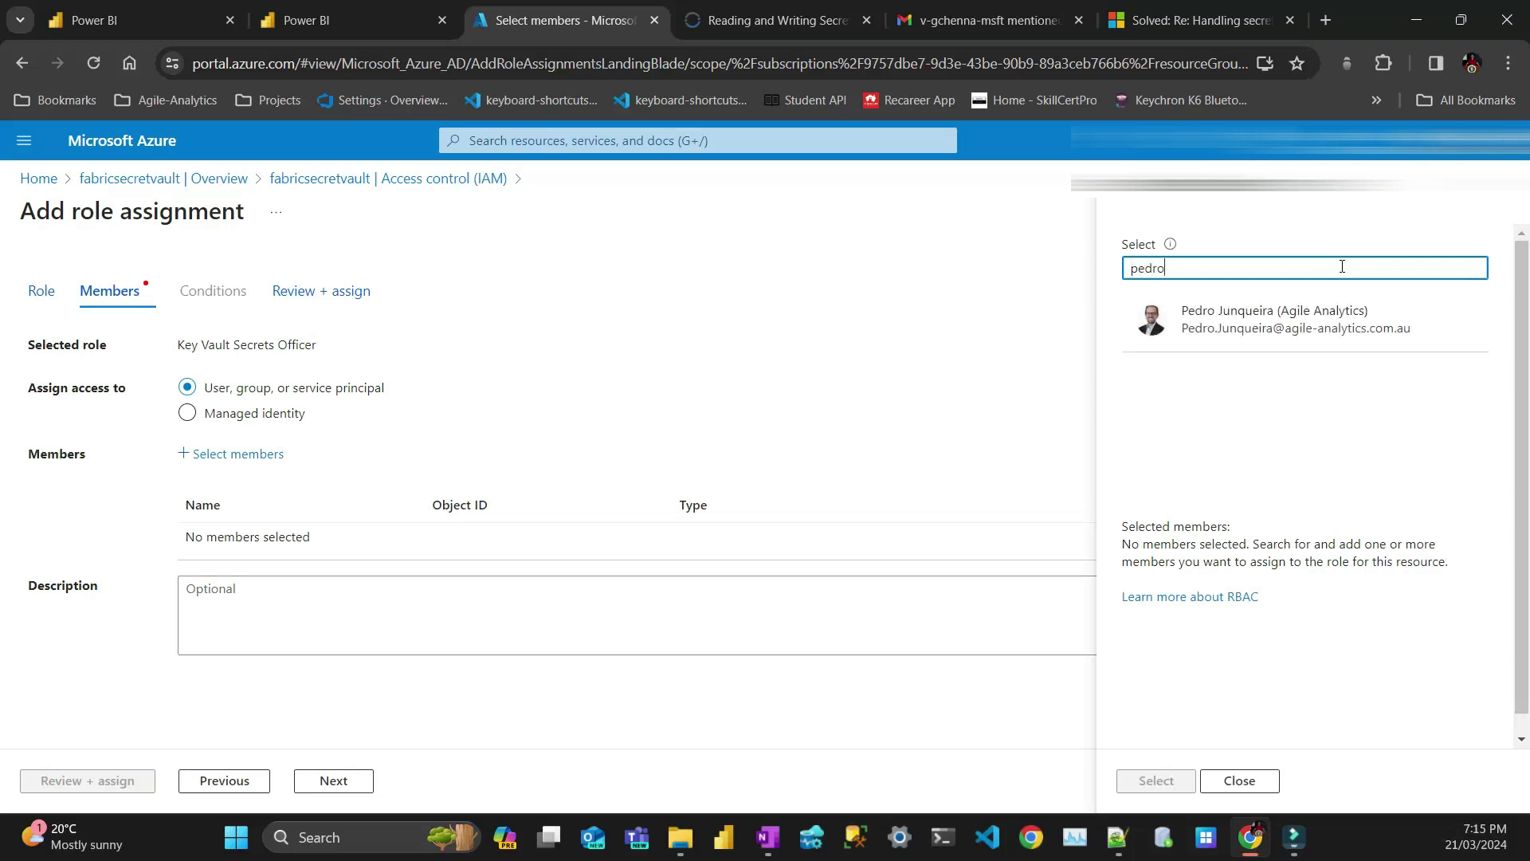
left_click(1303, 319)
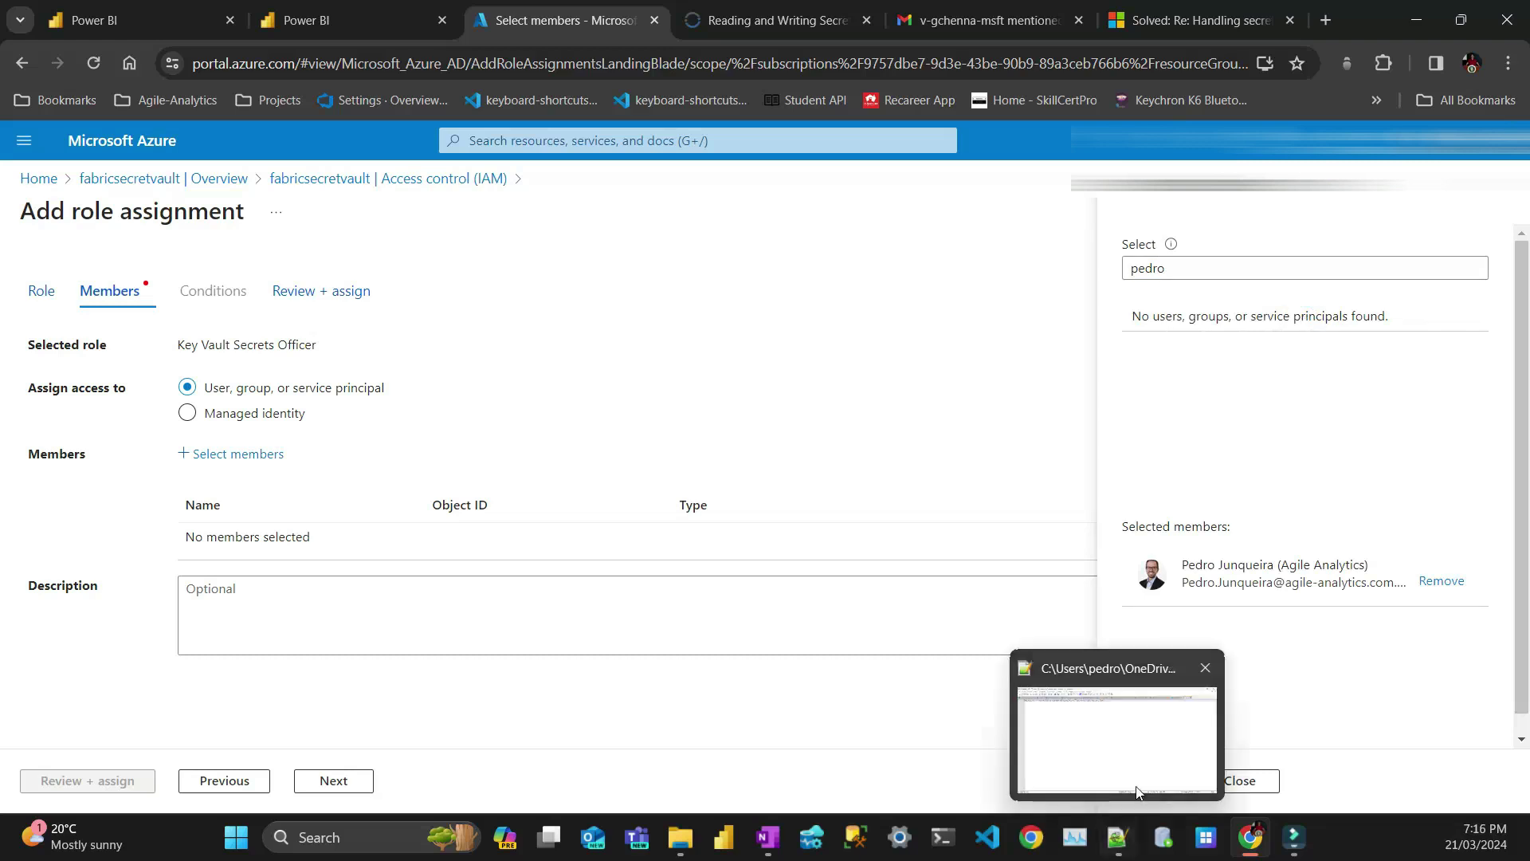
left_click(1155, 781)
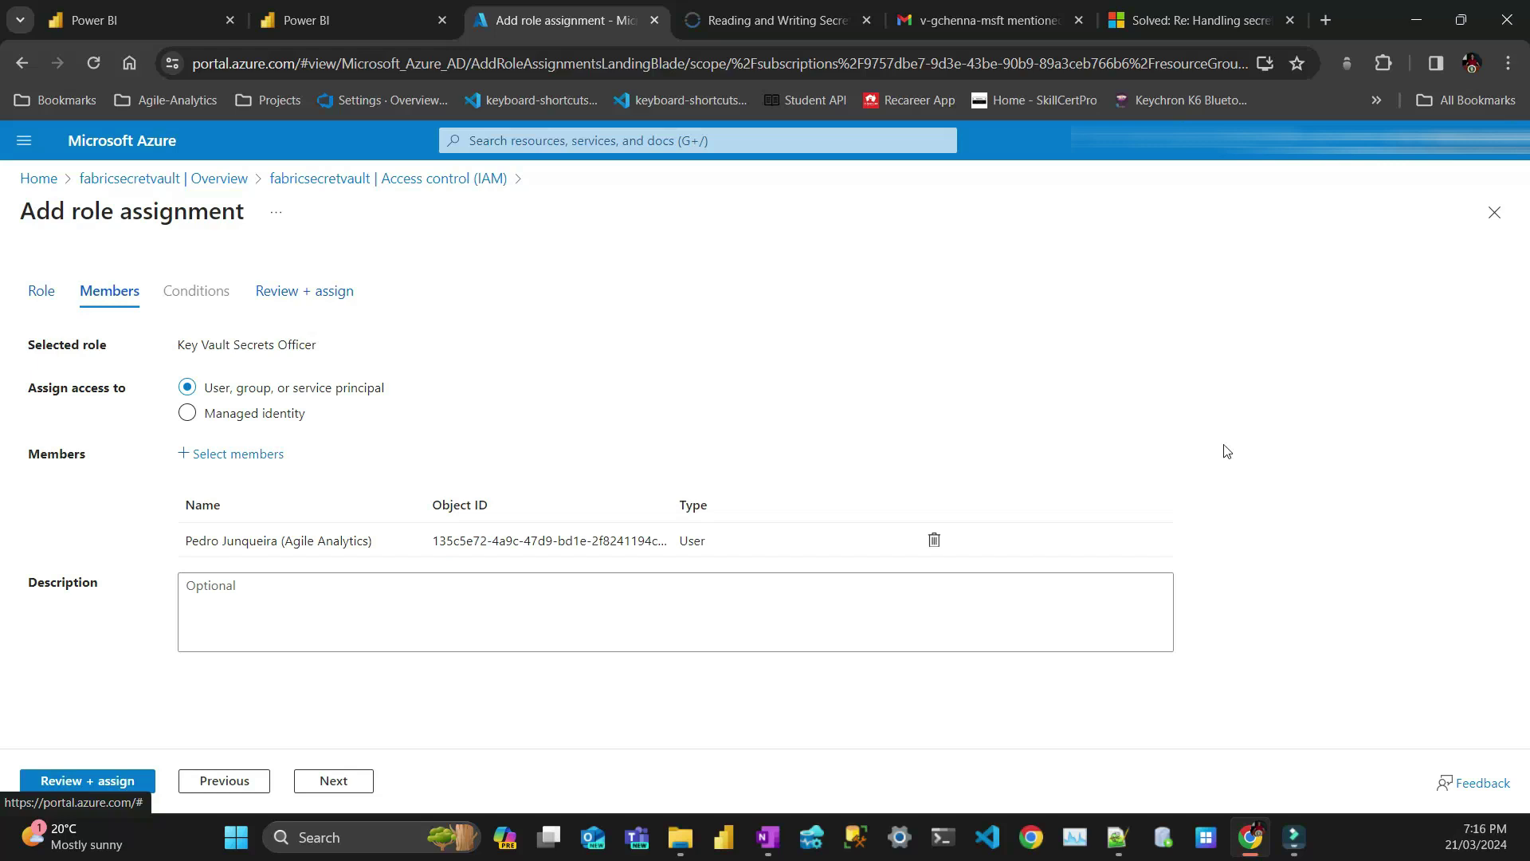
Step: Review and assign the Key Vault Secrets Officer role, then dismiss the confirmation
left_click(120, 790)
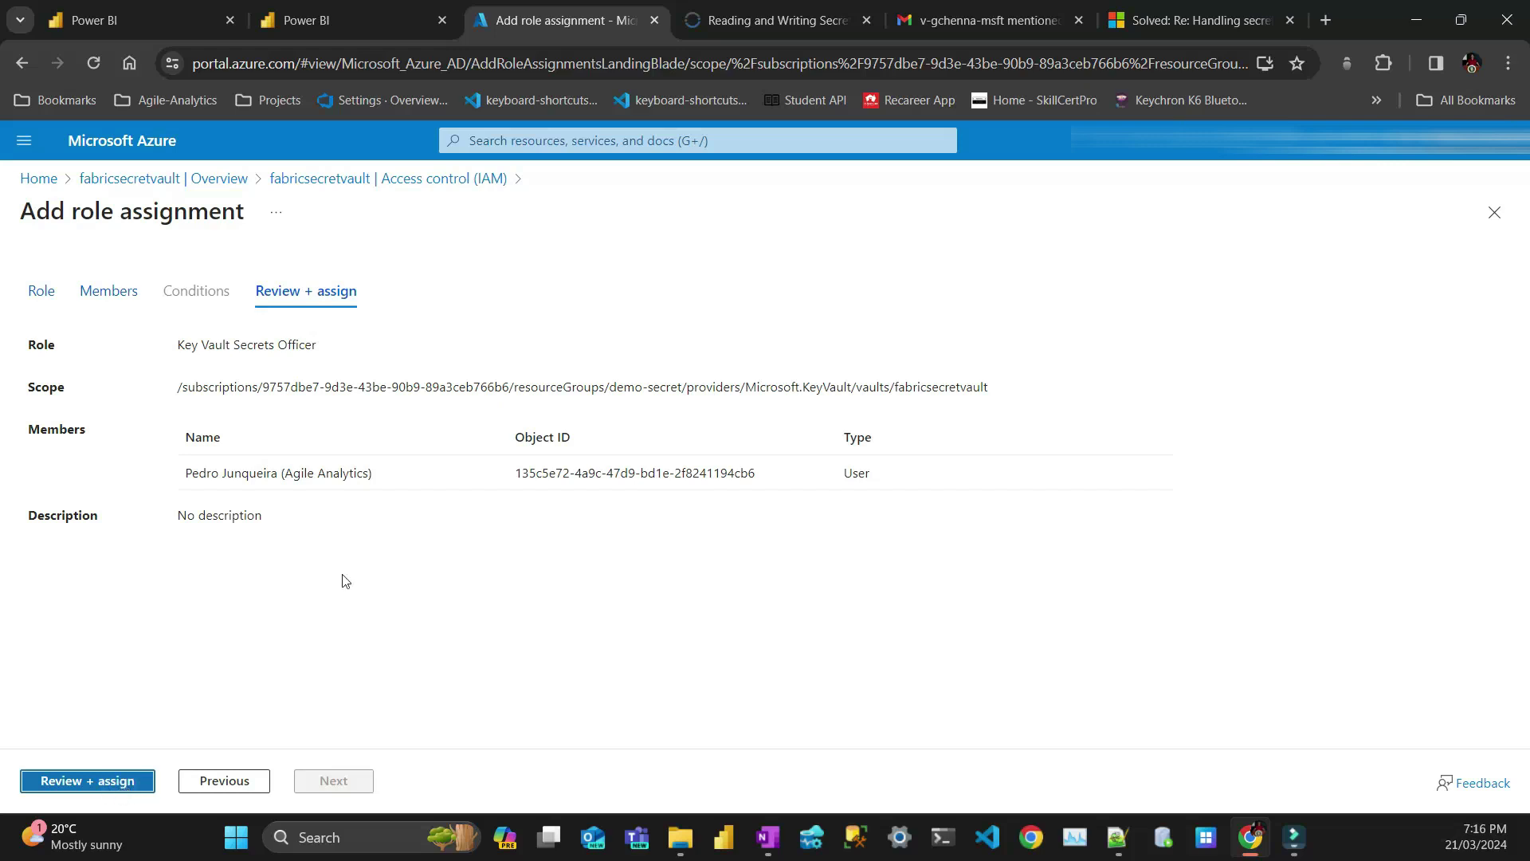
left_click(99, 793)
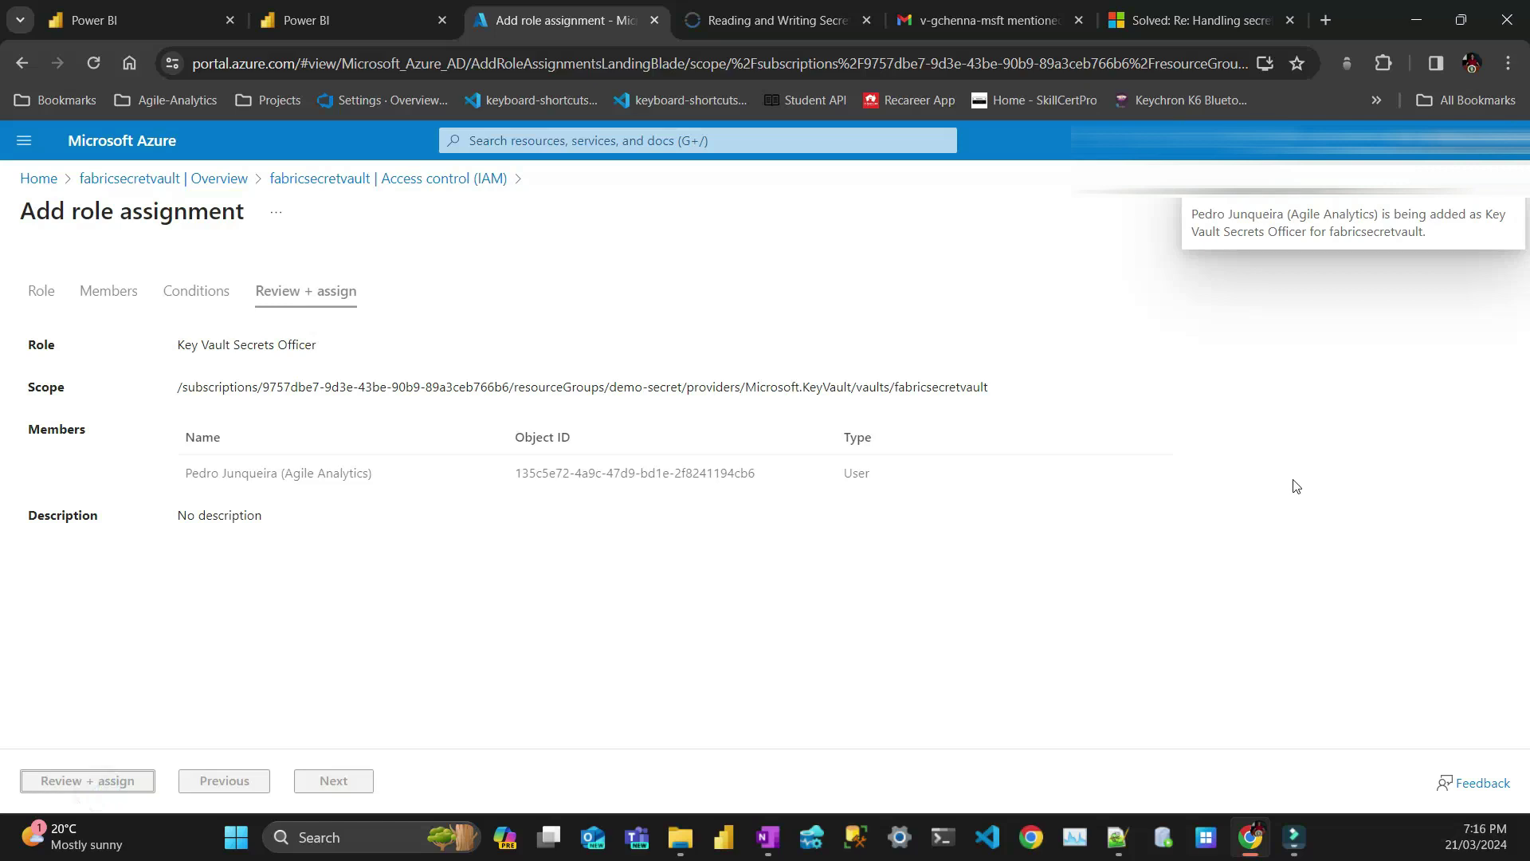
left_click(1507, 200)
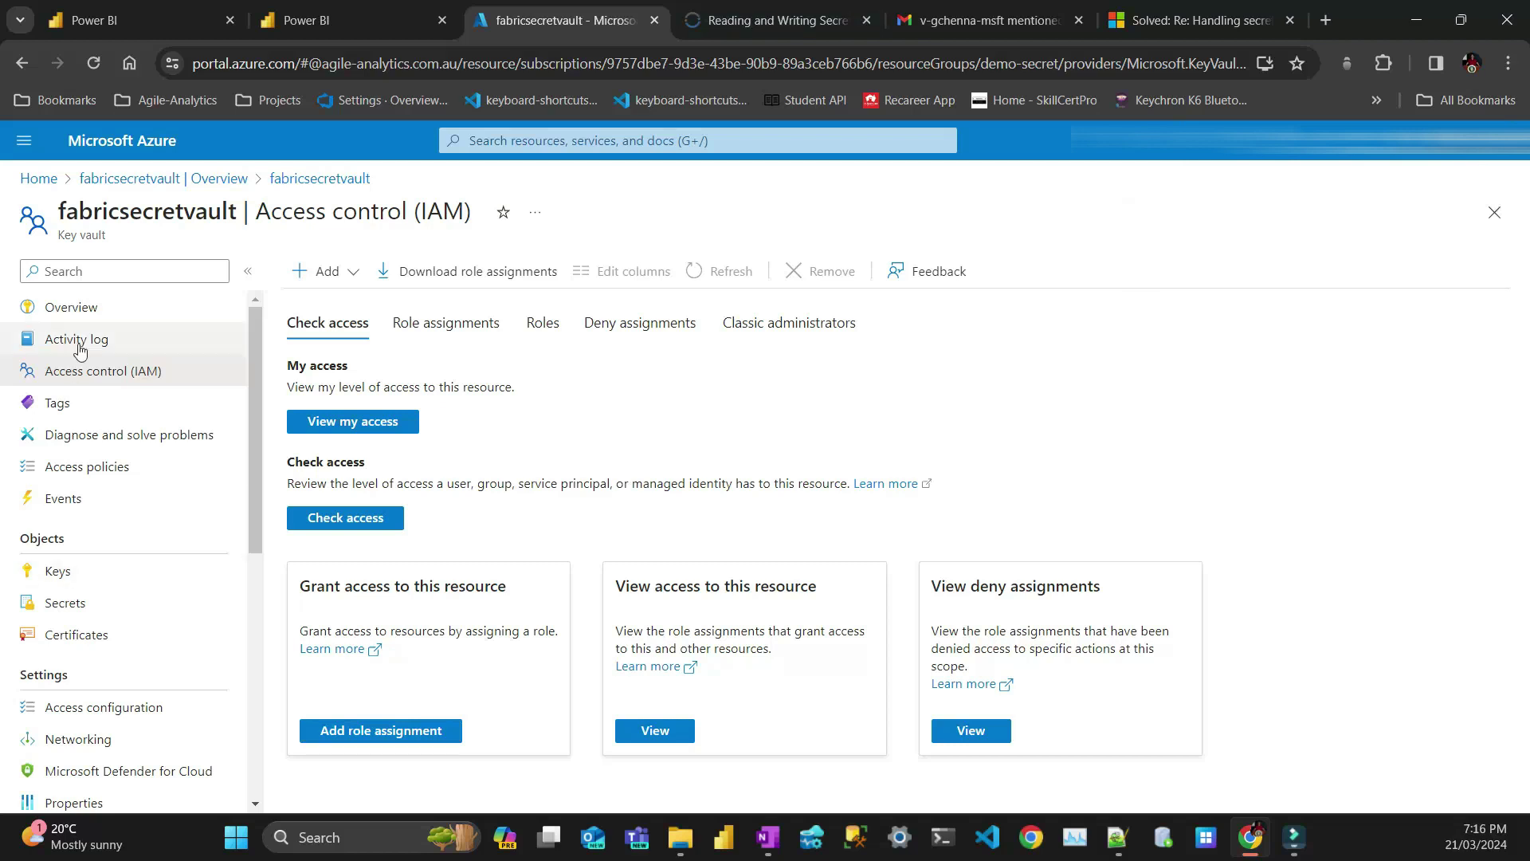
scroll(125, 587, "down", 2)
Step: Create the secret 'my-api-key' in fabricsecretvault with the pasted API key as its value
left_click(66, 504)
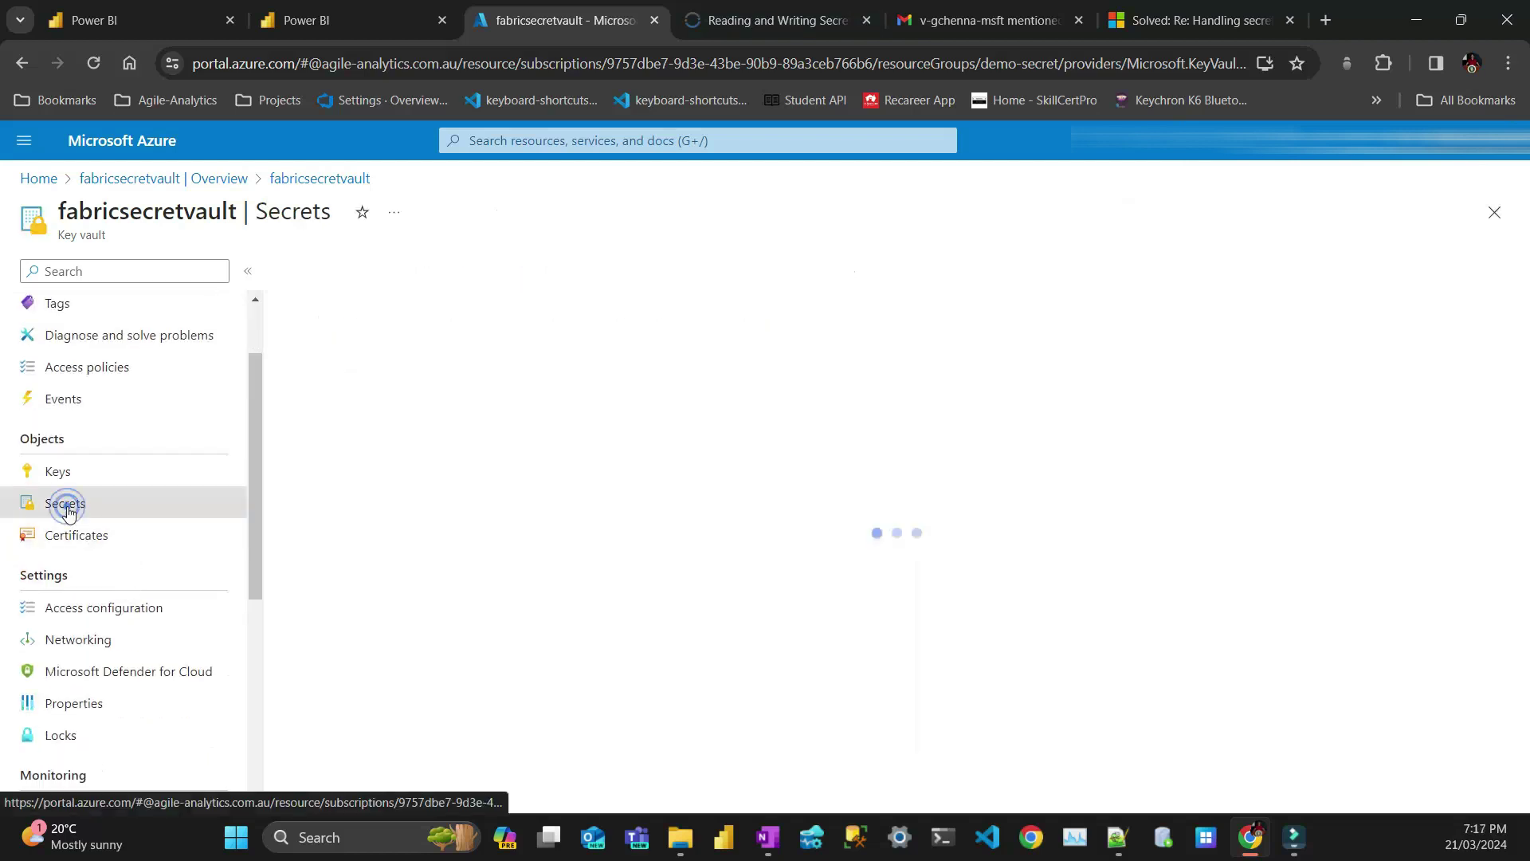
left_click(337, 274)
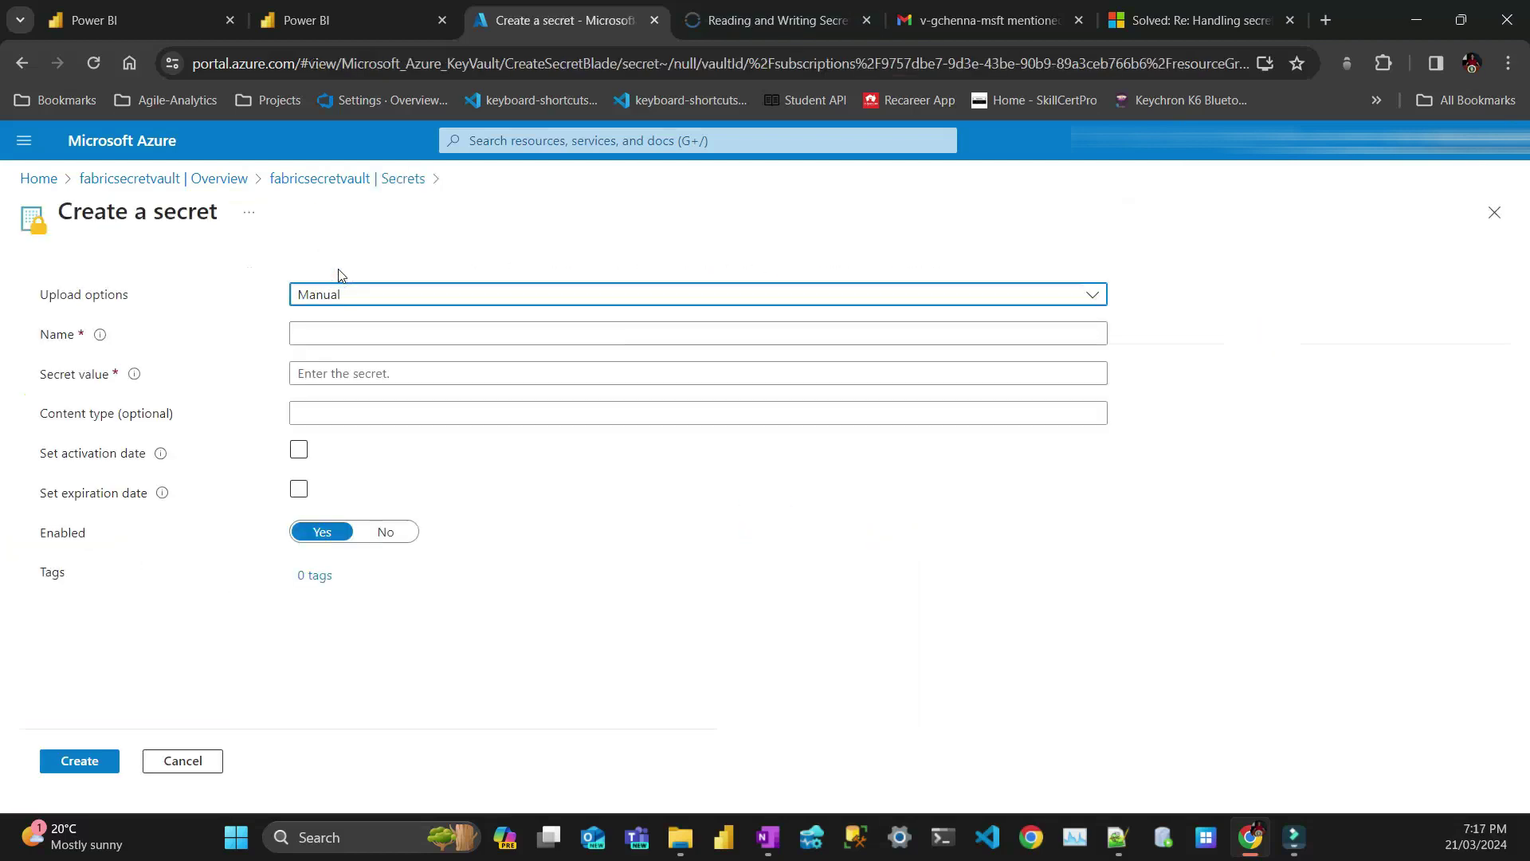
left_click(345, 330)
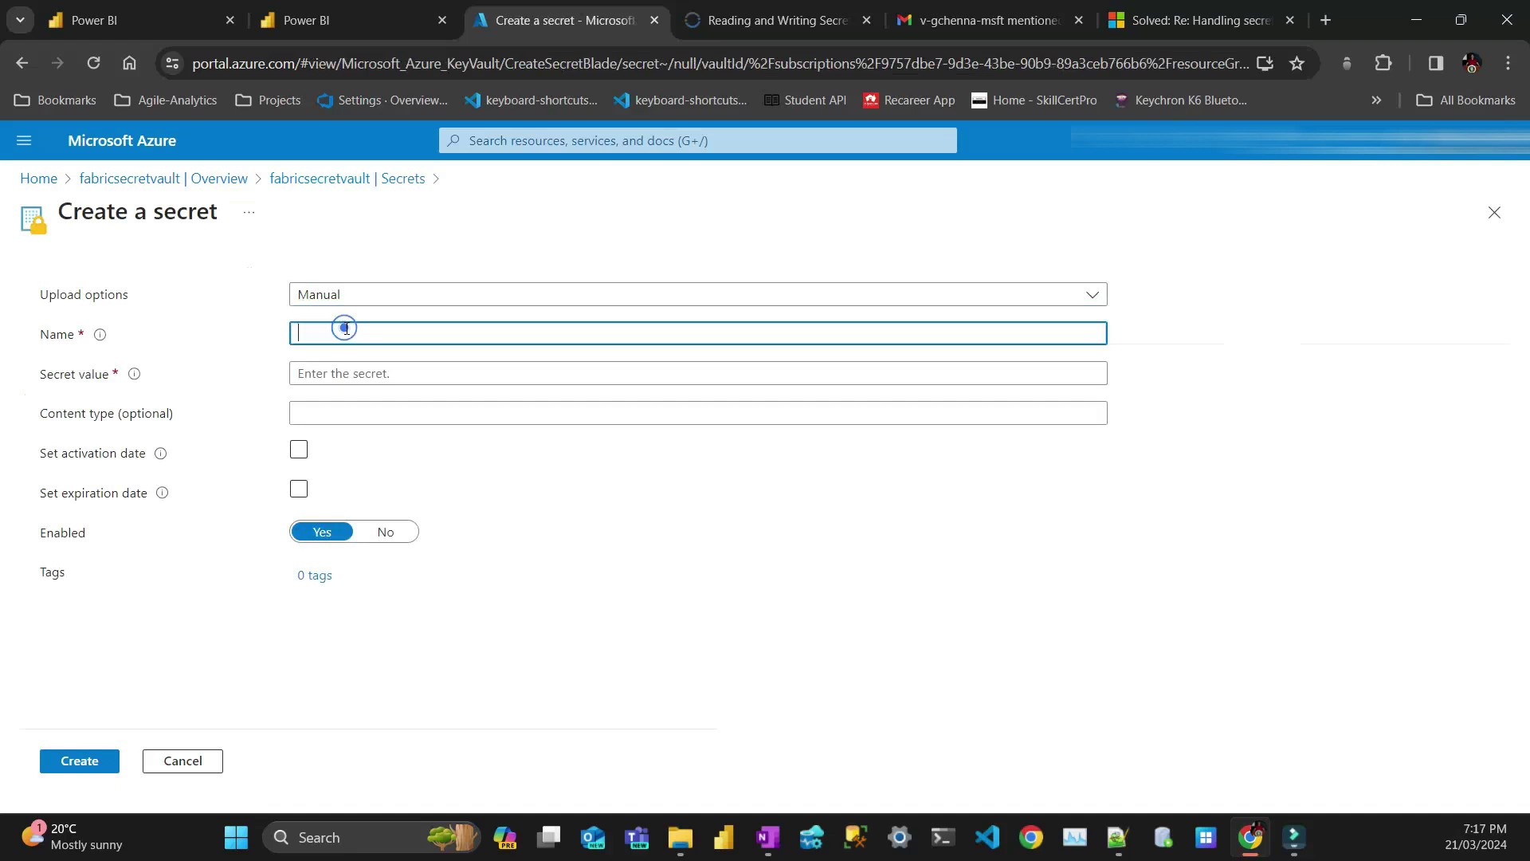
left_click(1444, 659)
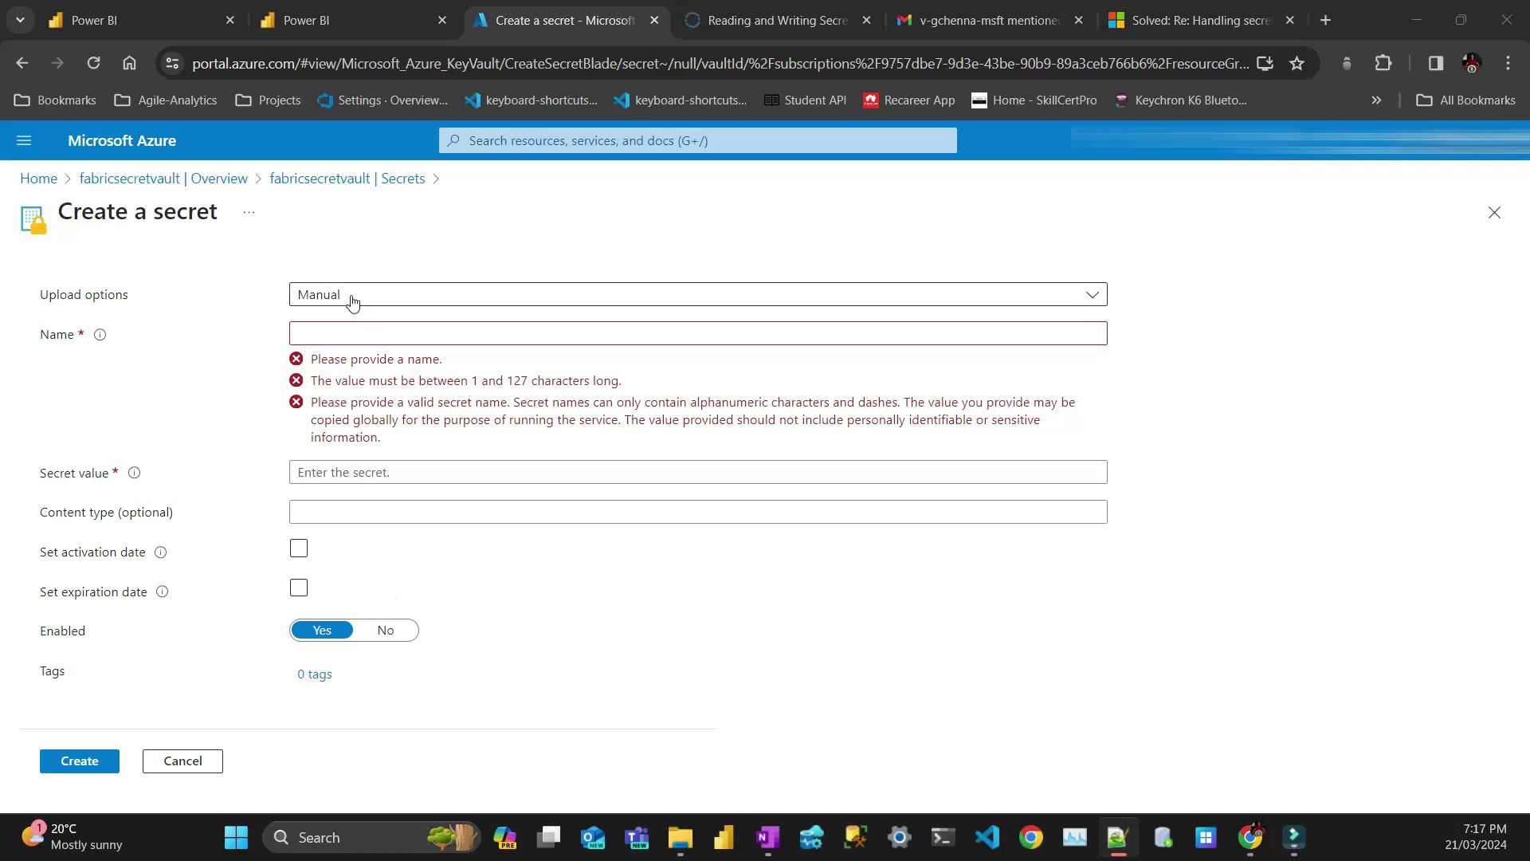
left_click(354, 329)
type("my")
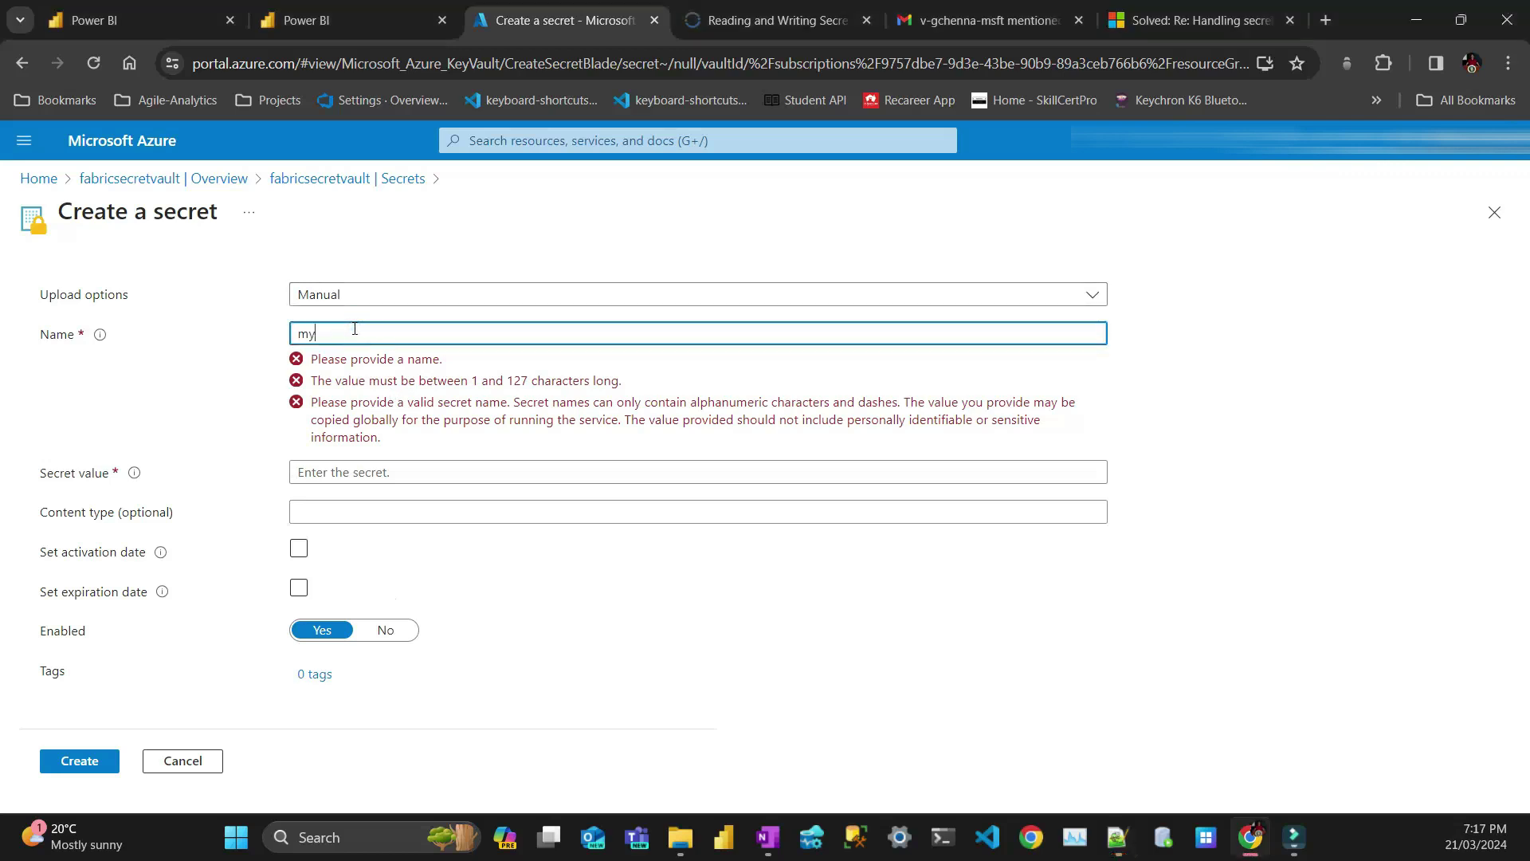
type("-api")
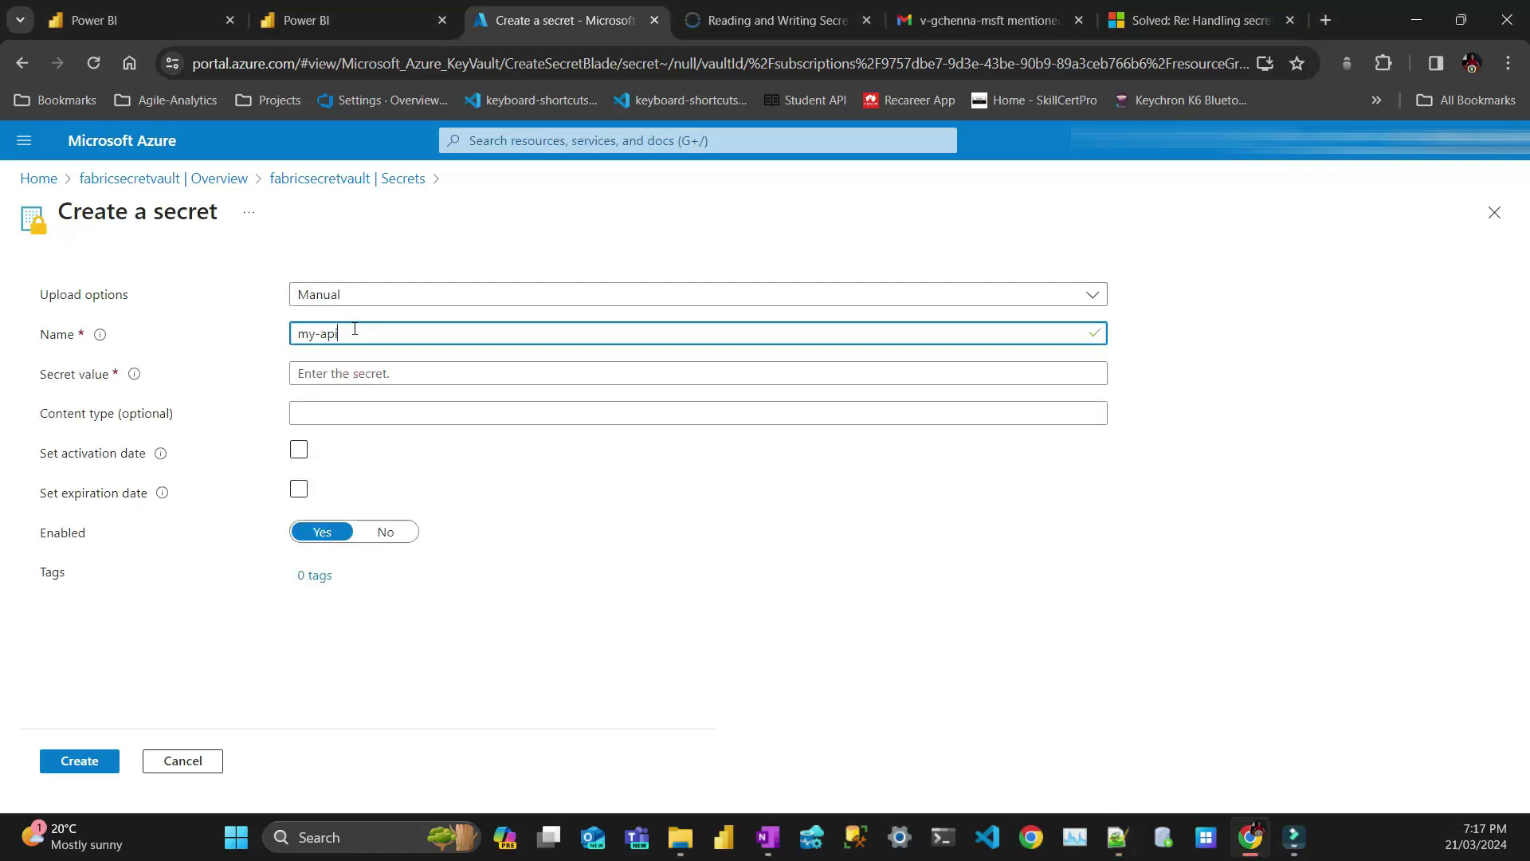
type("-key")
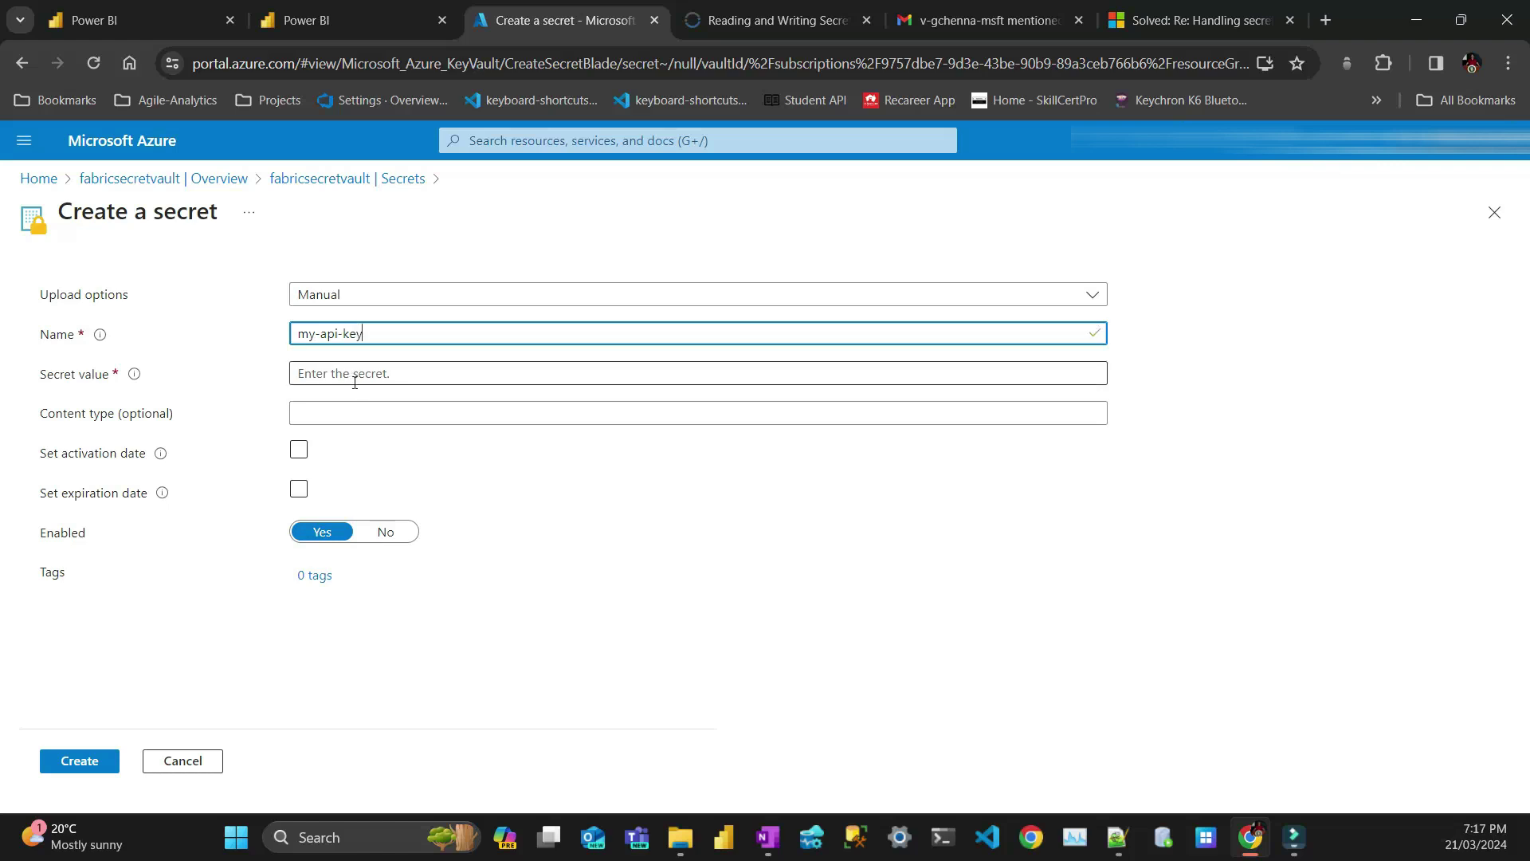
left_click(351, 374)
key("ctrl+v")
type("•••••••••••")
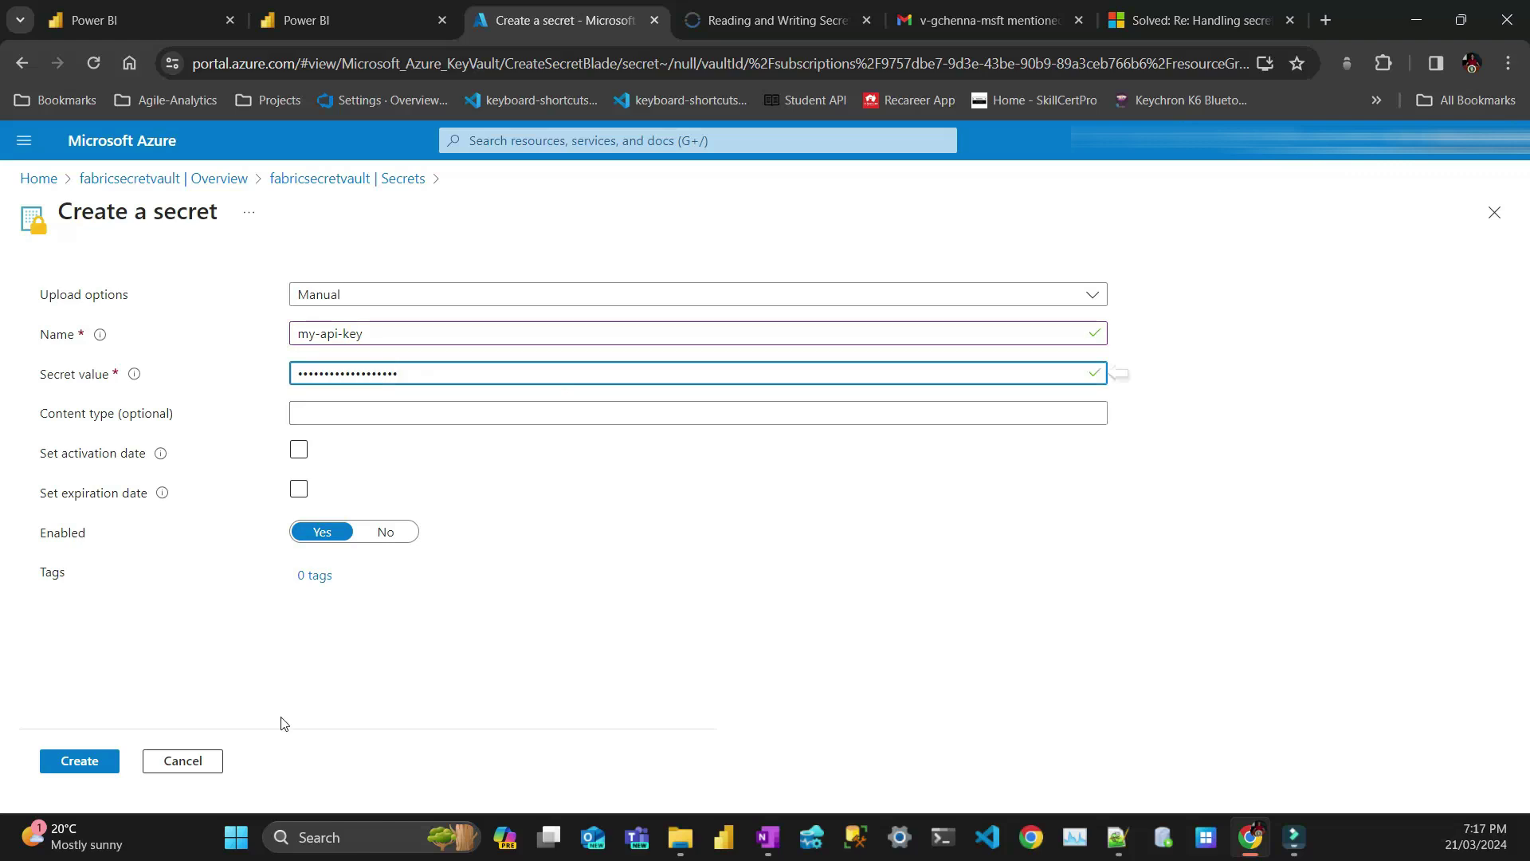
left_click(66, 764)
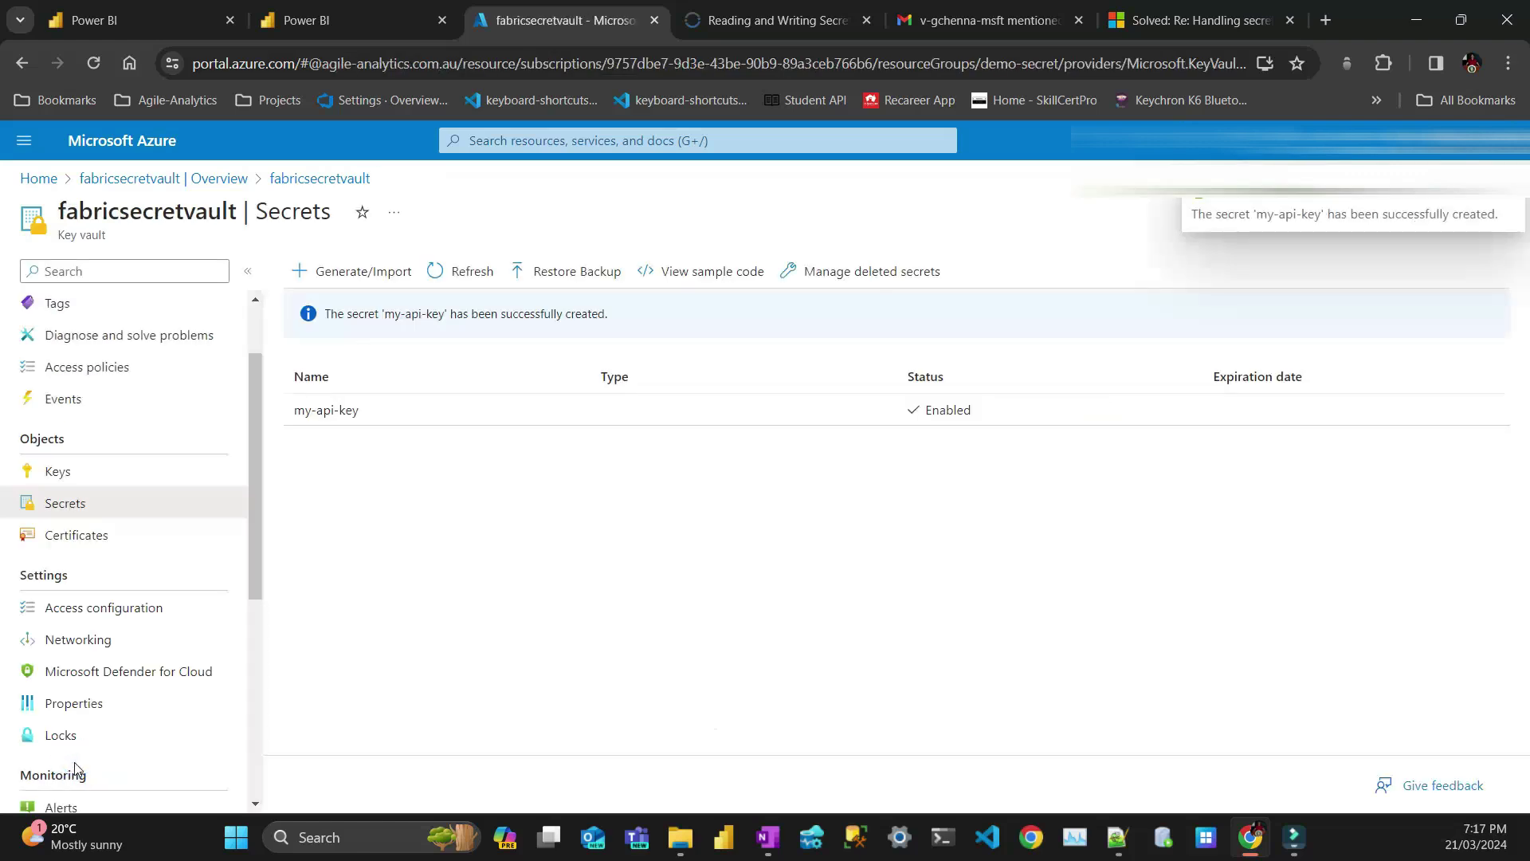
left_click(1294, 837)
Step: Open the GetKeyVaultSecrets notebook in the DataEngineering[dev] workspace
left_click(342, 20)
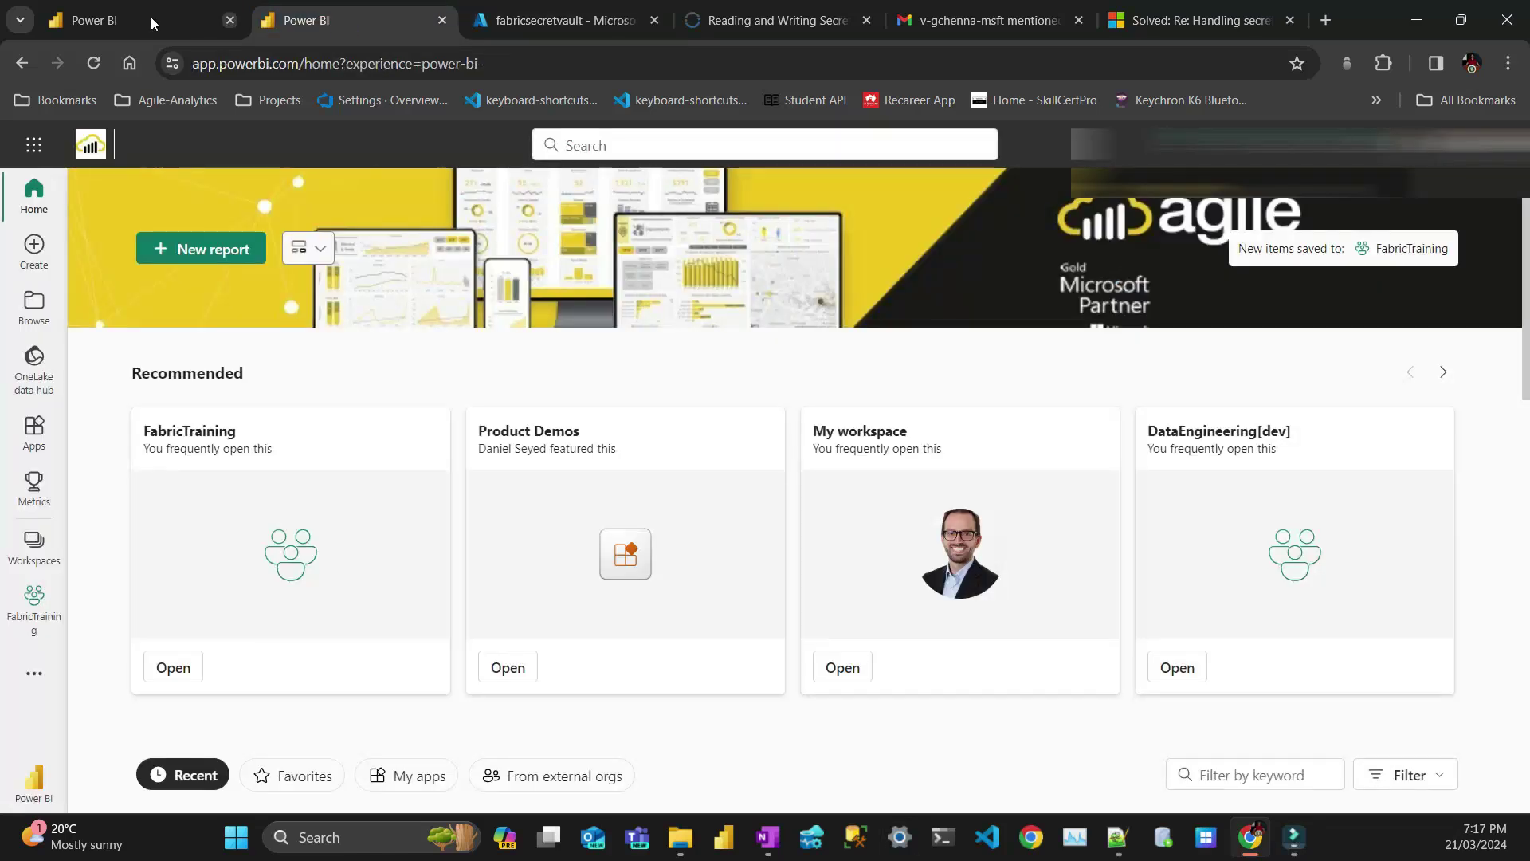
left_click(112, 22)
left_click(217, 487)
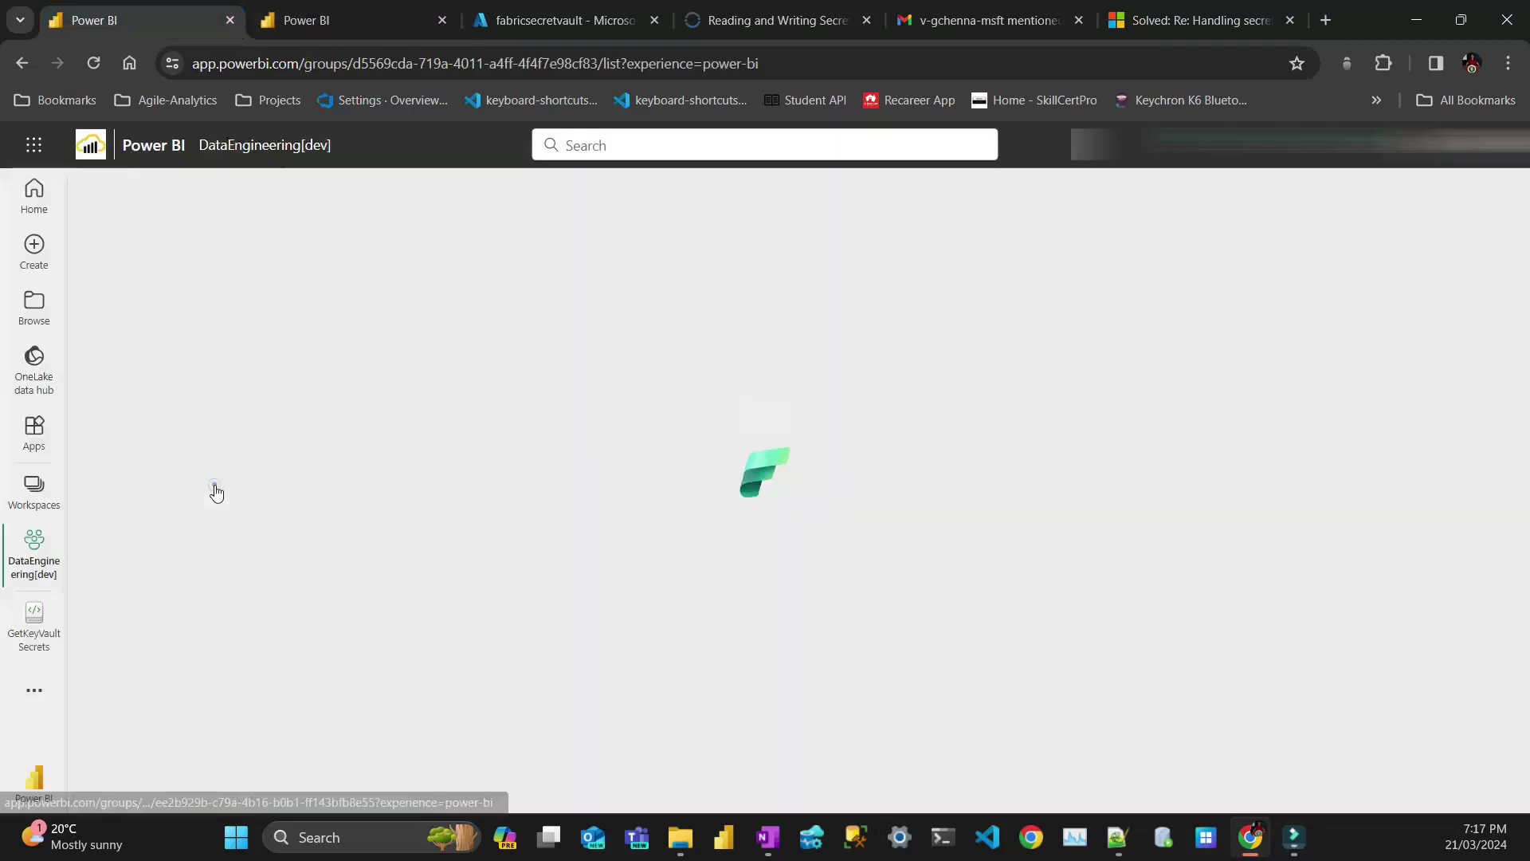
key("alt+Tab")
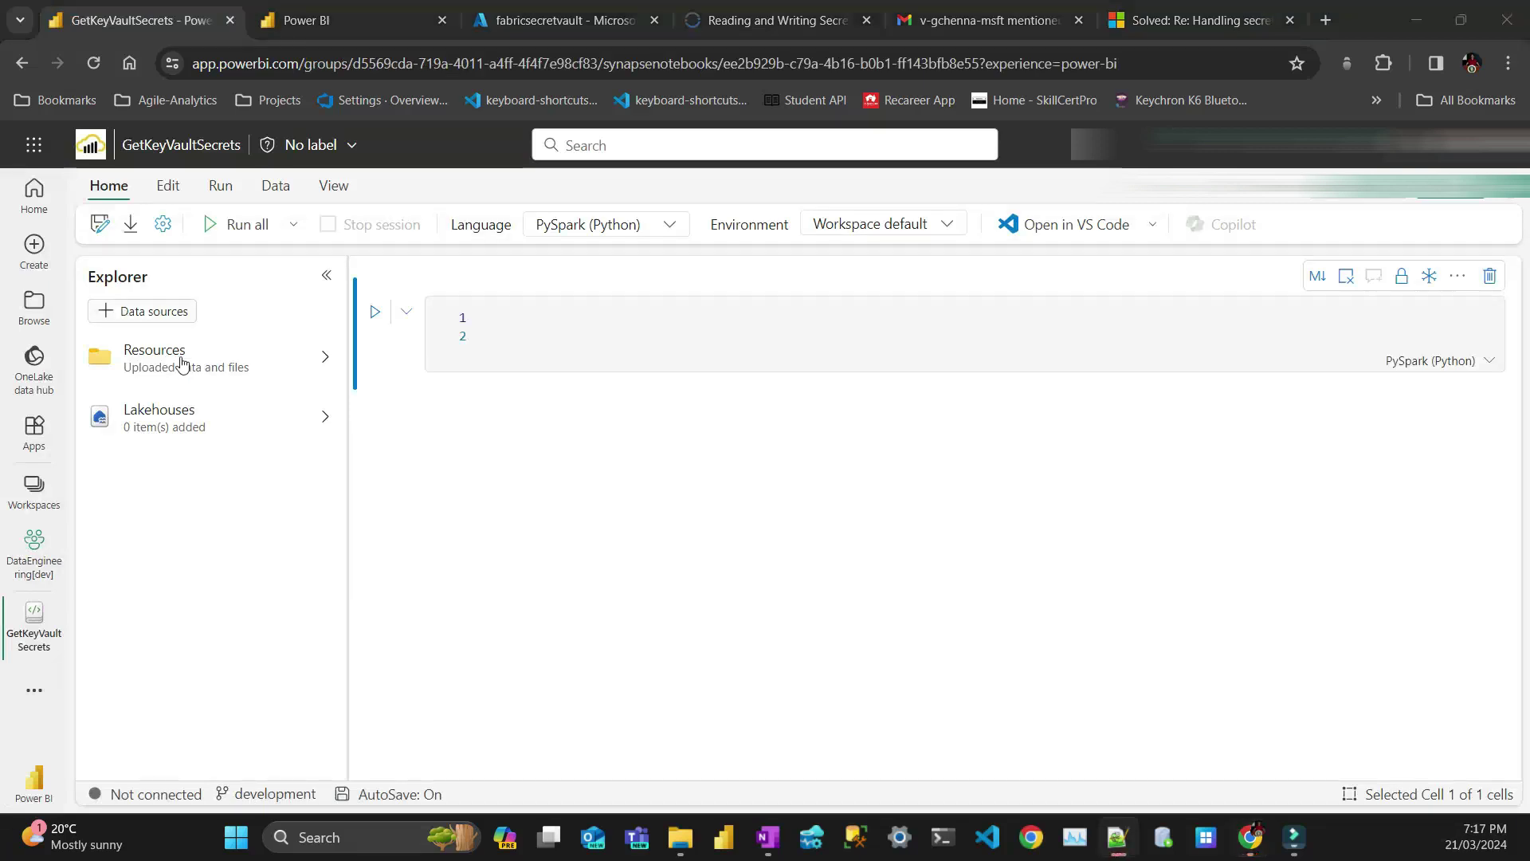
Step: Paste the mssparkutils getSecret line and change its secret name from my_api_key to my-api-key
left_click(617, 327)
key("ctrl+v")
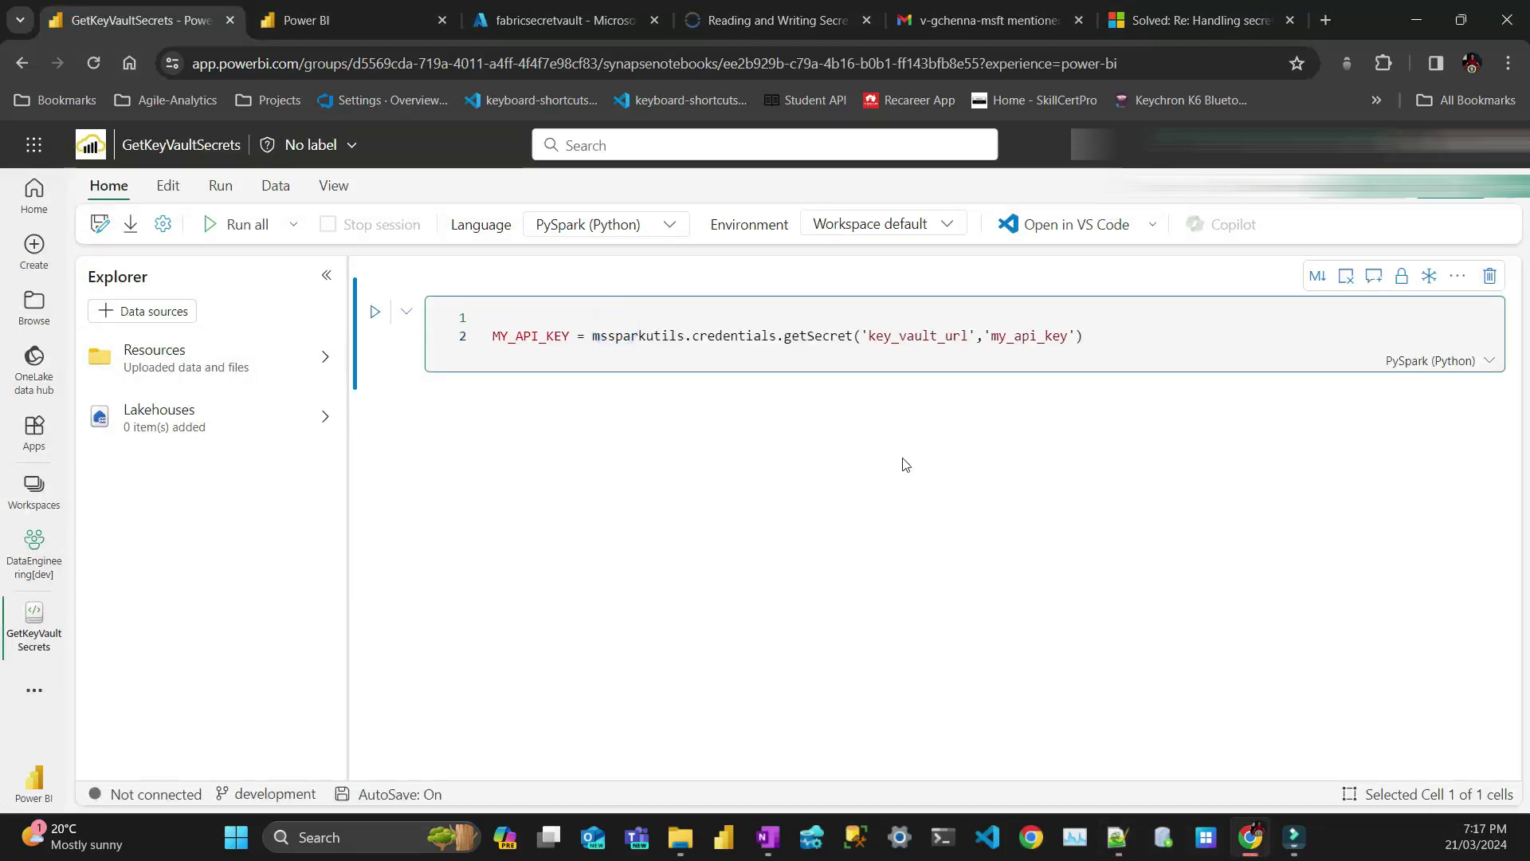
left_click_drag(869, 335, 969, 336)
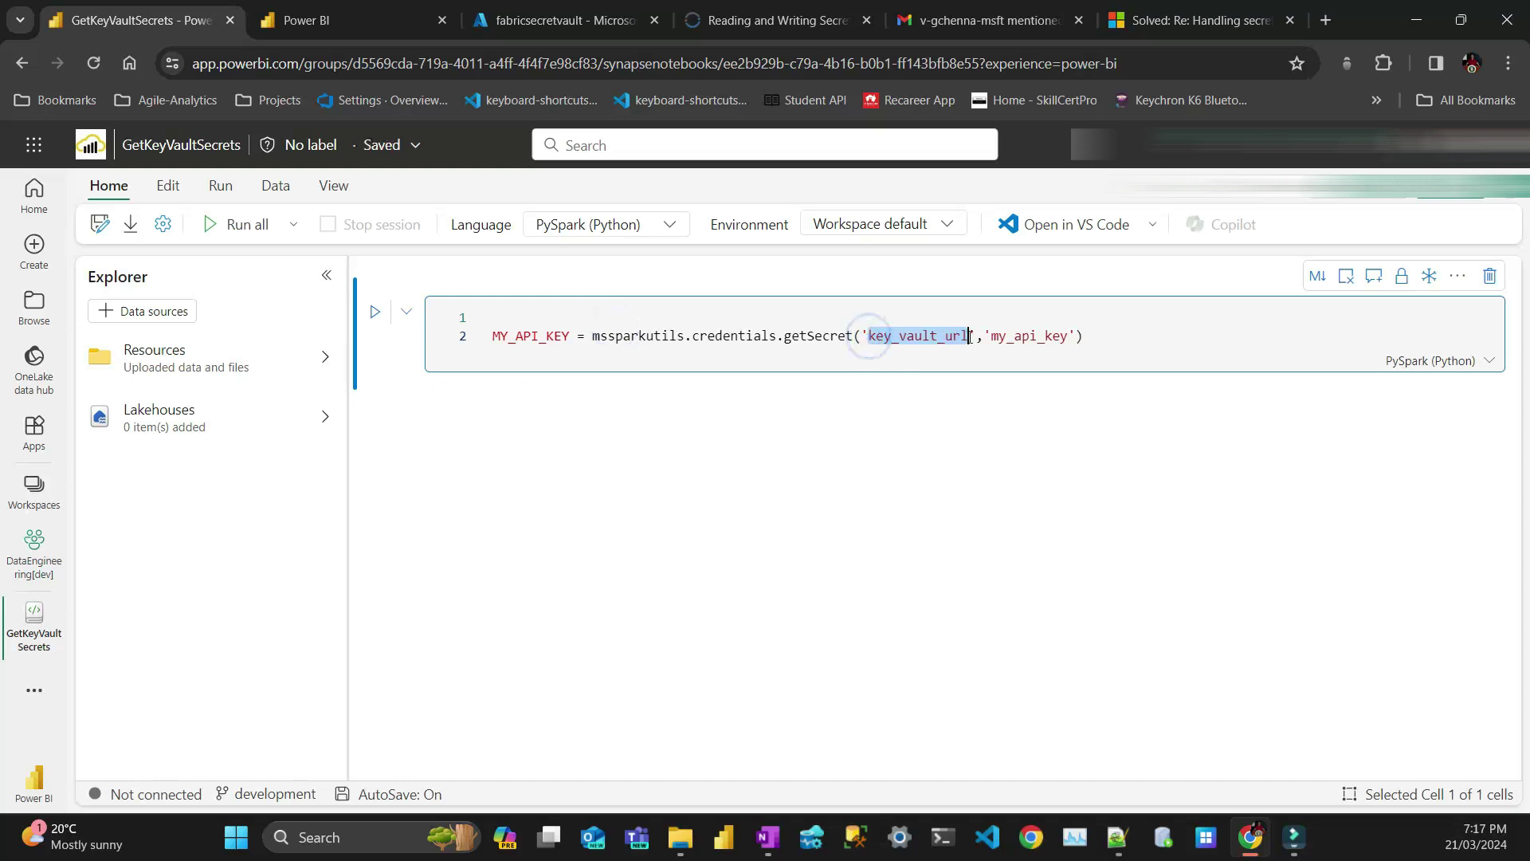
left_click(1016, 343)
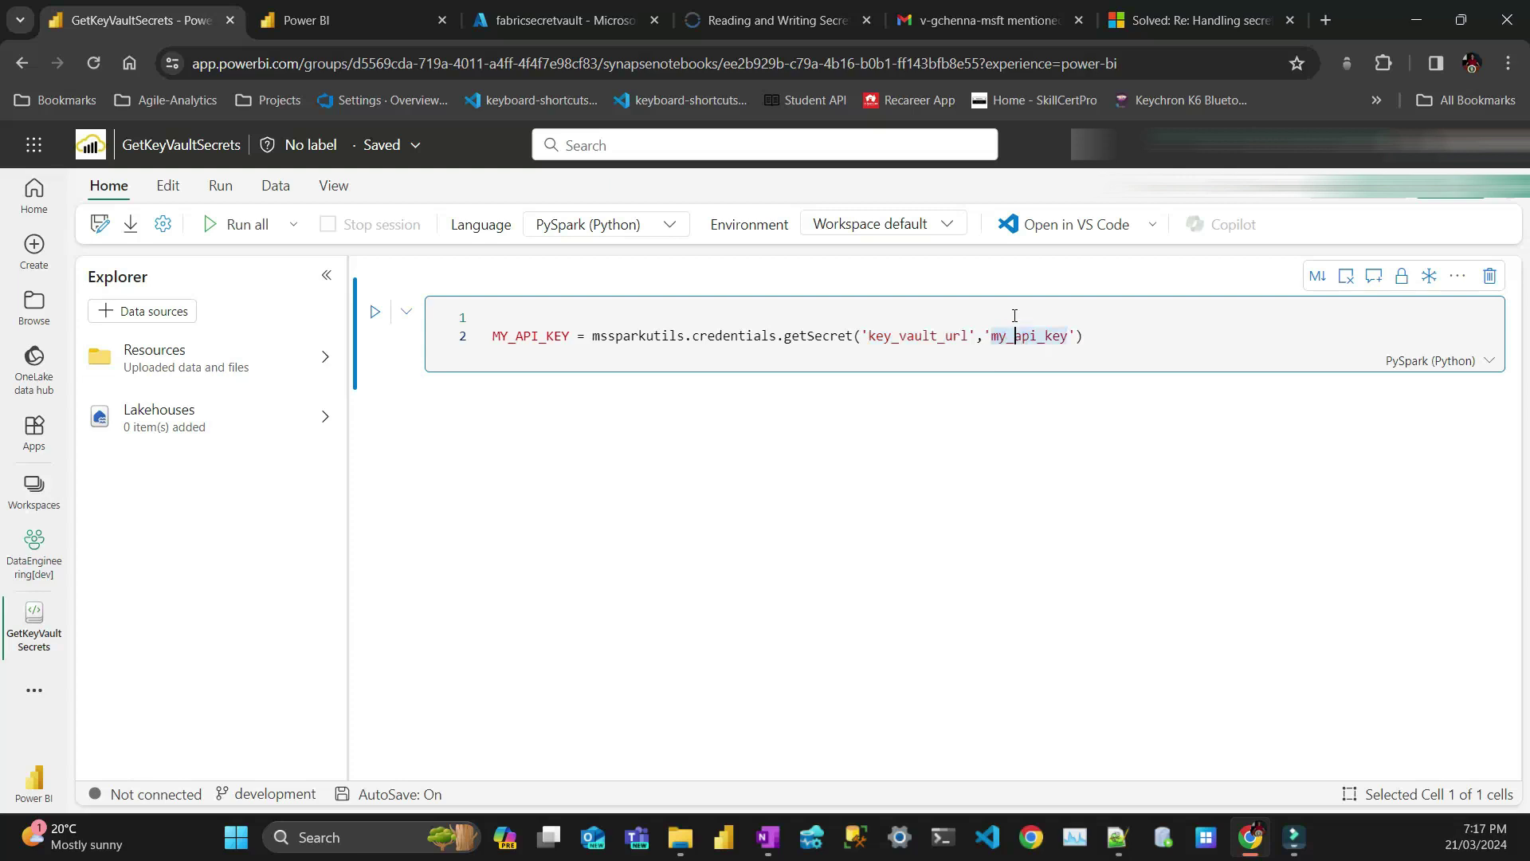
key("BackSpace")
type("-")
key("Right")
key("Right")
key("Right")
key("Right")
key("BackSpace")
type("-")
double_click(870, 335)
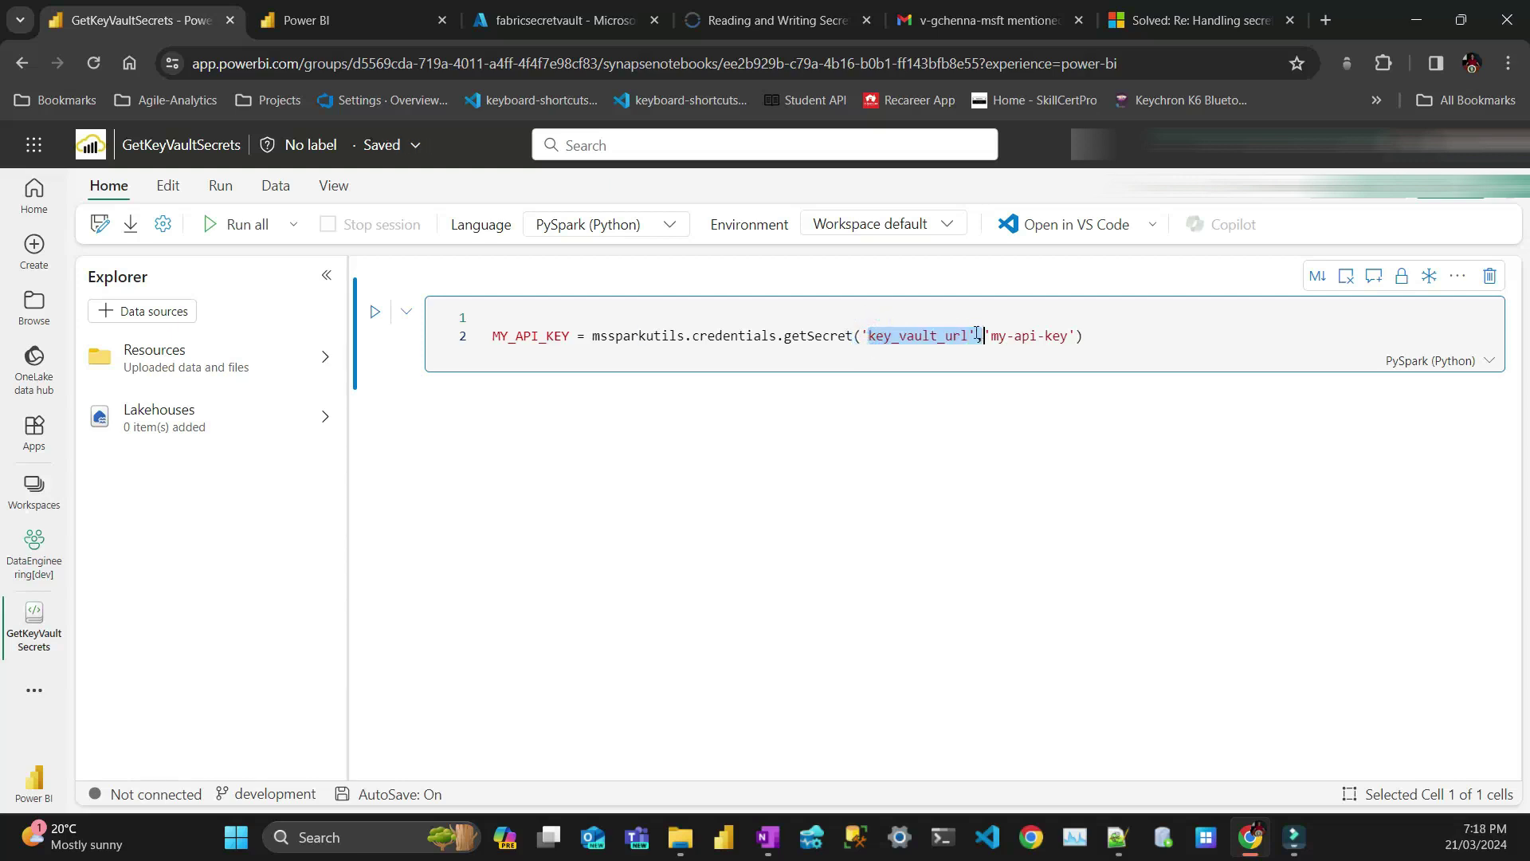
left_click(558, 20)
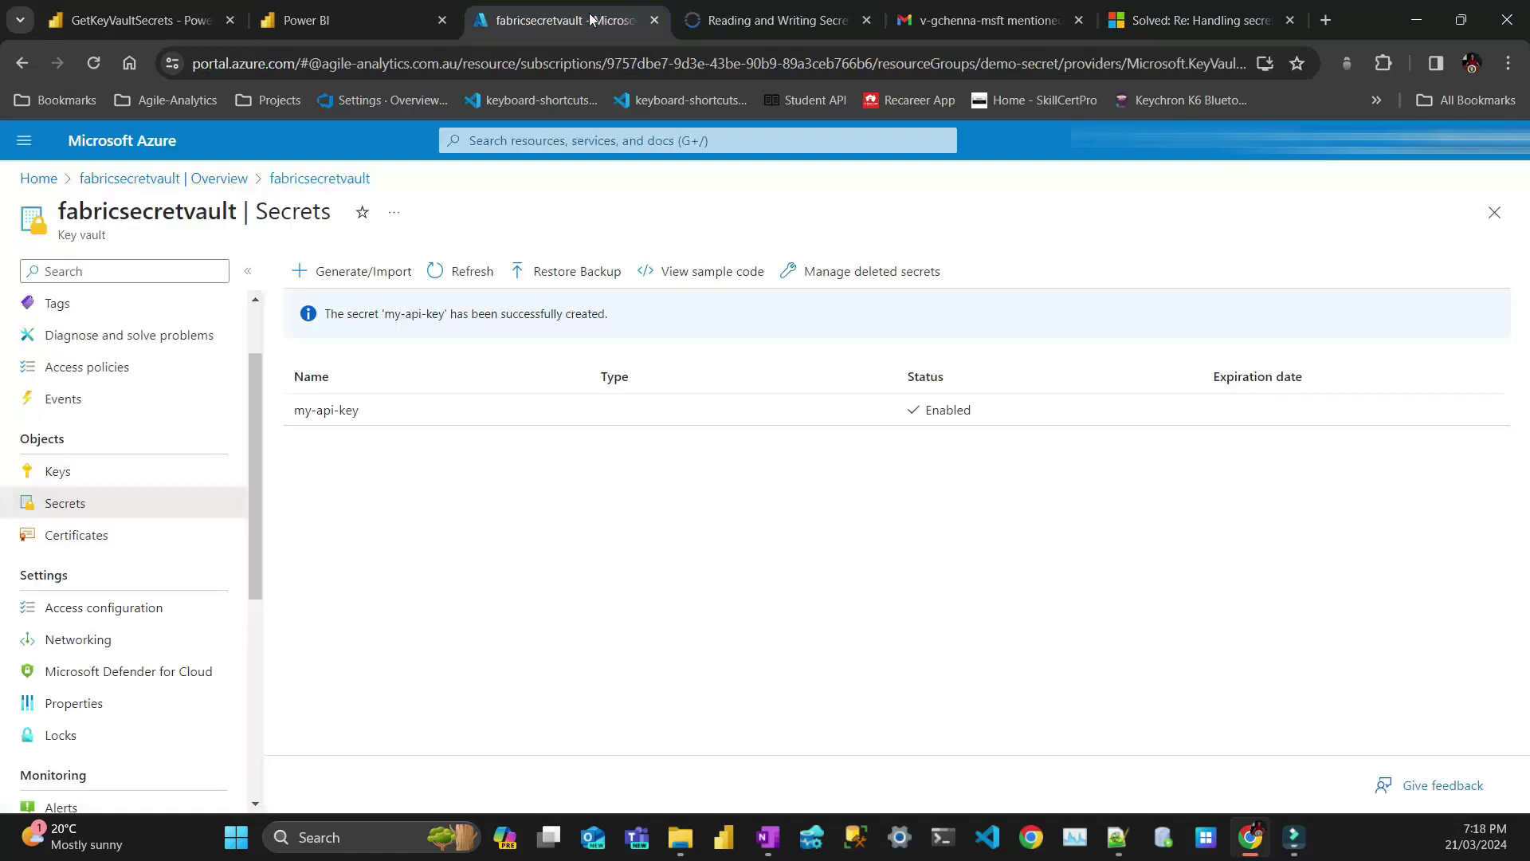
Step: Copy the Vault URI from the fabricsecretvault Overview page
scroll(167, 414, "up", 2)
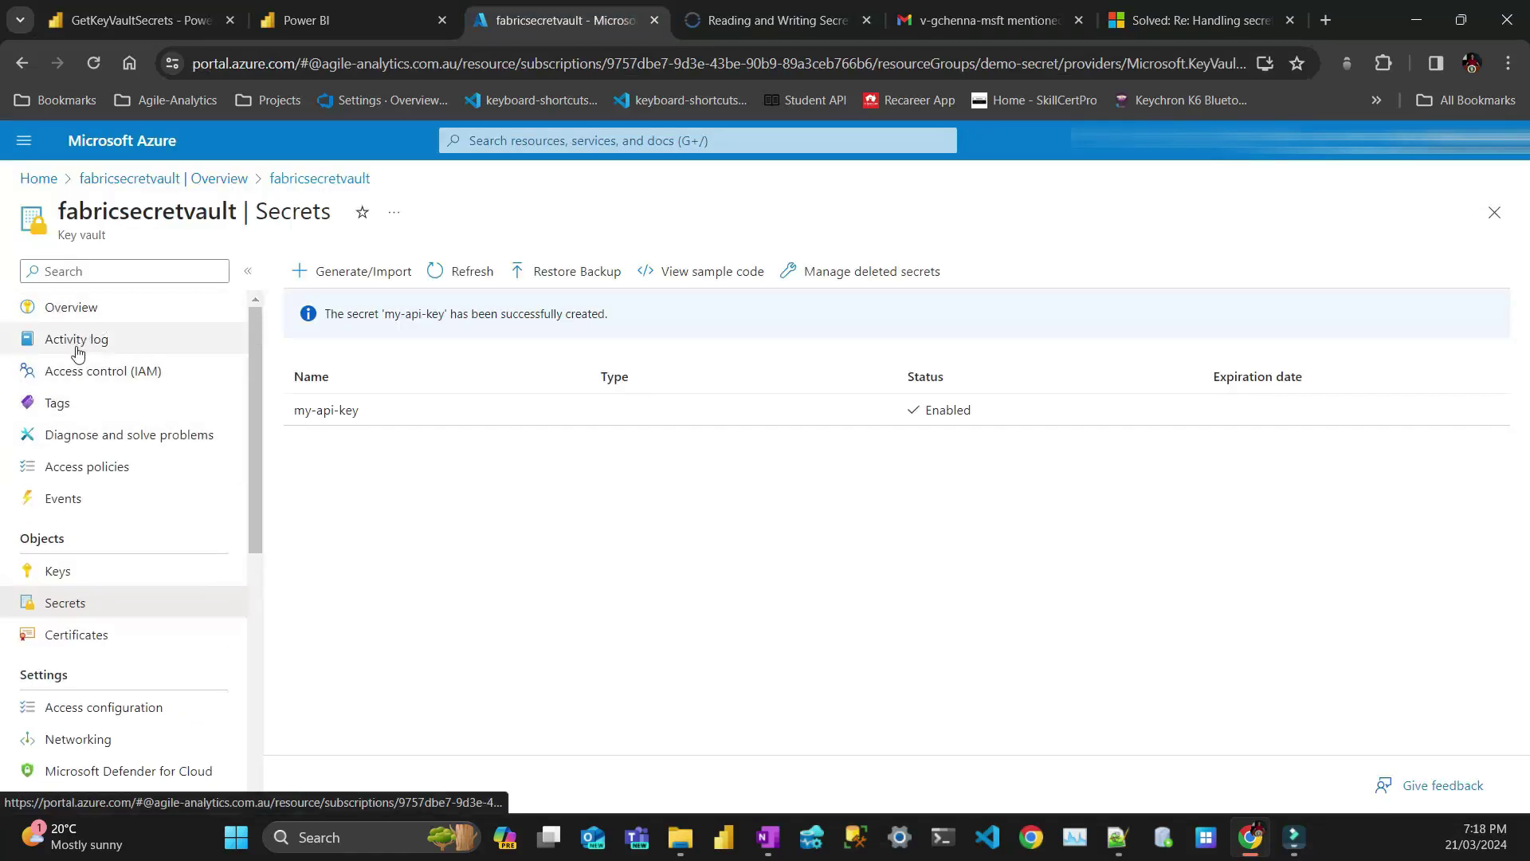
left_click(71, 307)
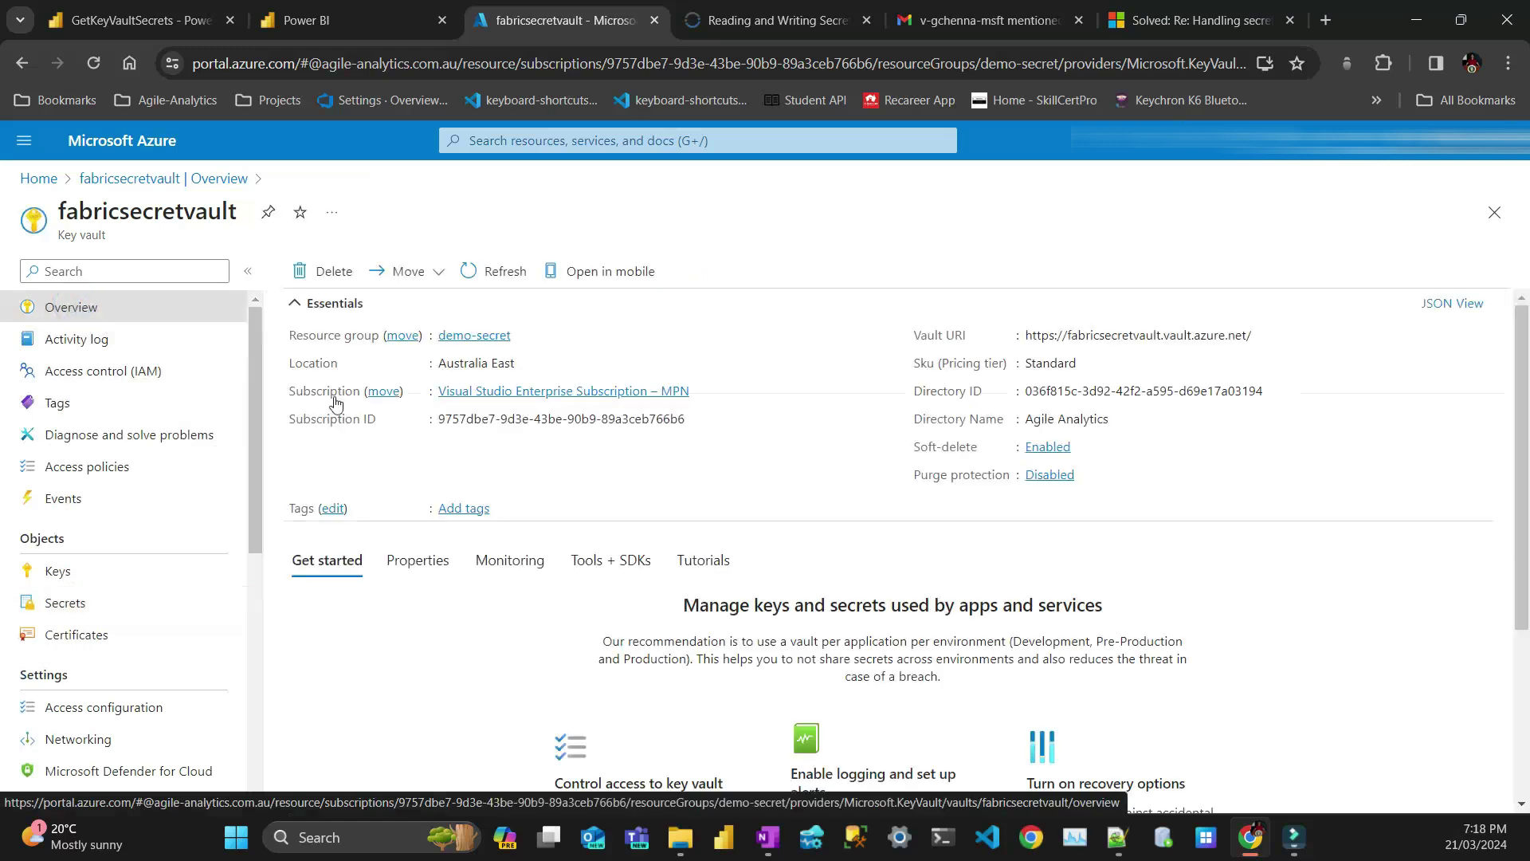
left_click(1287, 341)
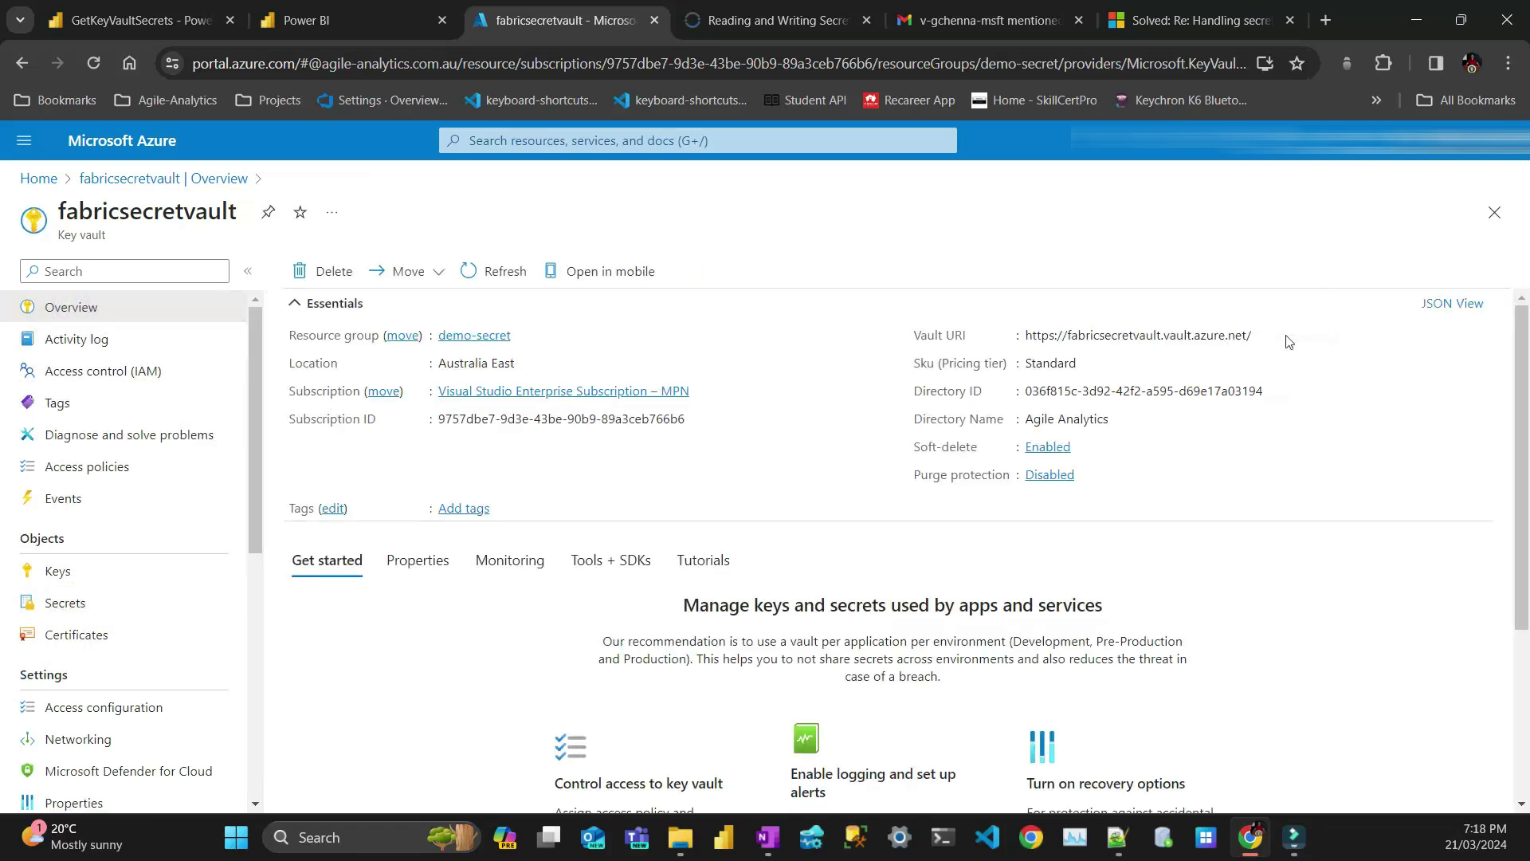
left_click(1264, 335)
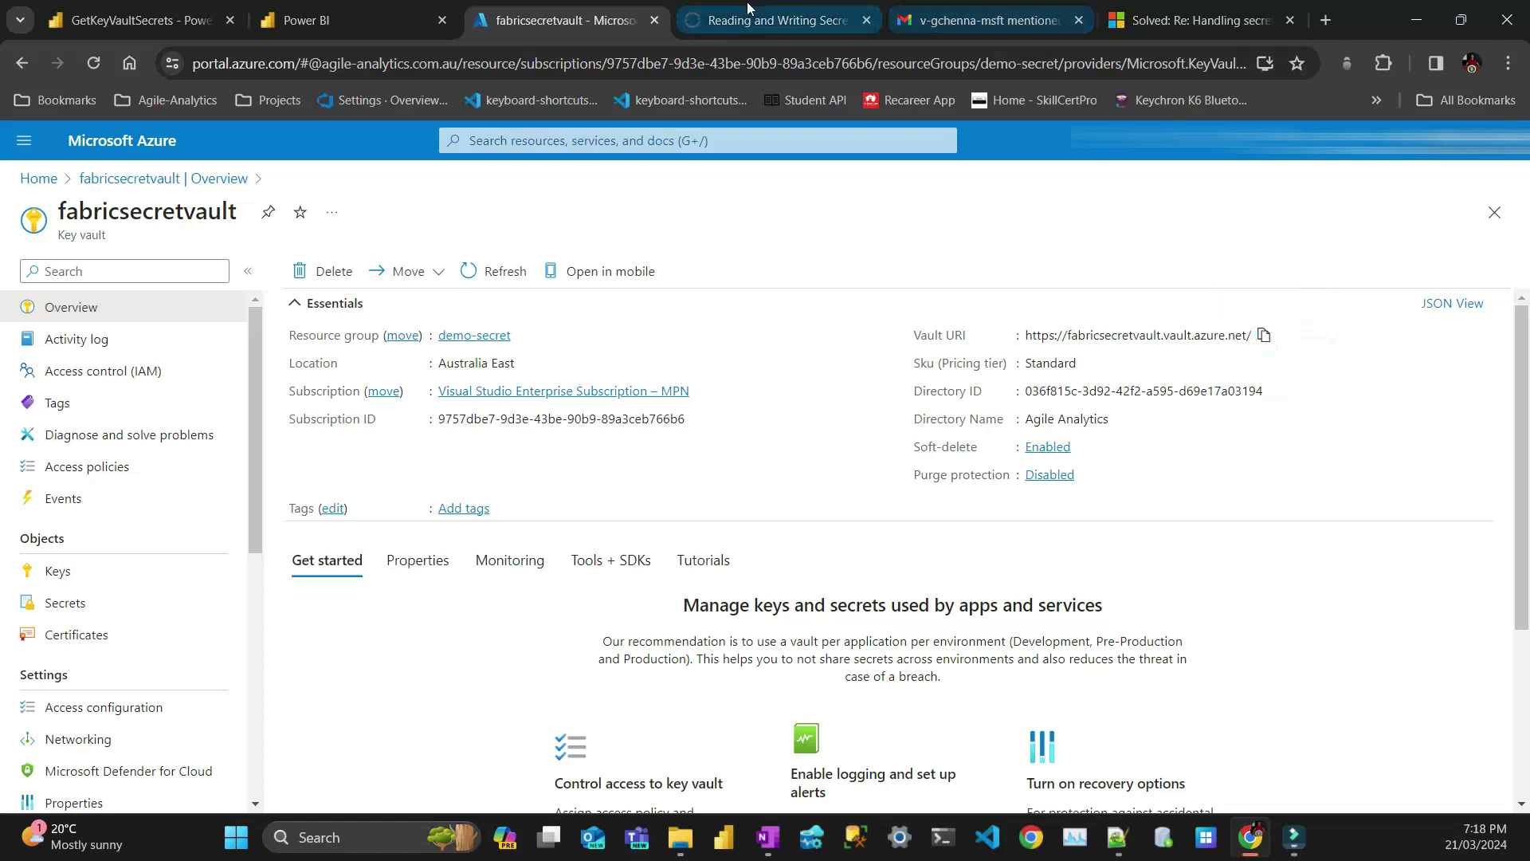
left_click(166, 24)
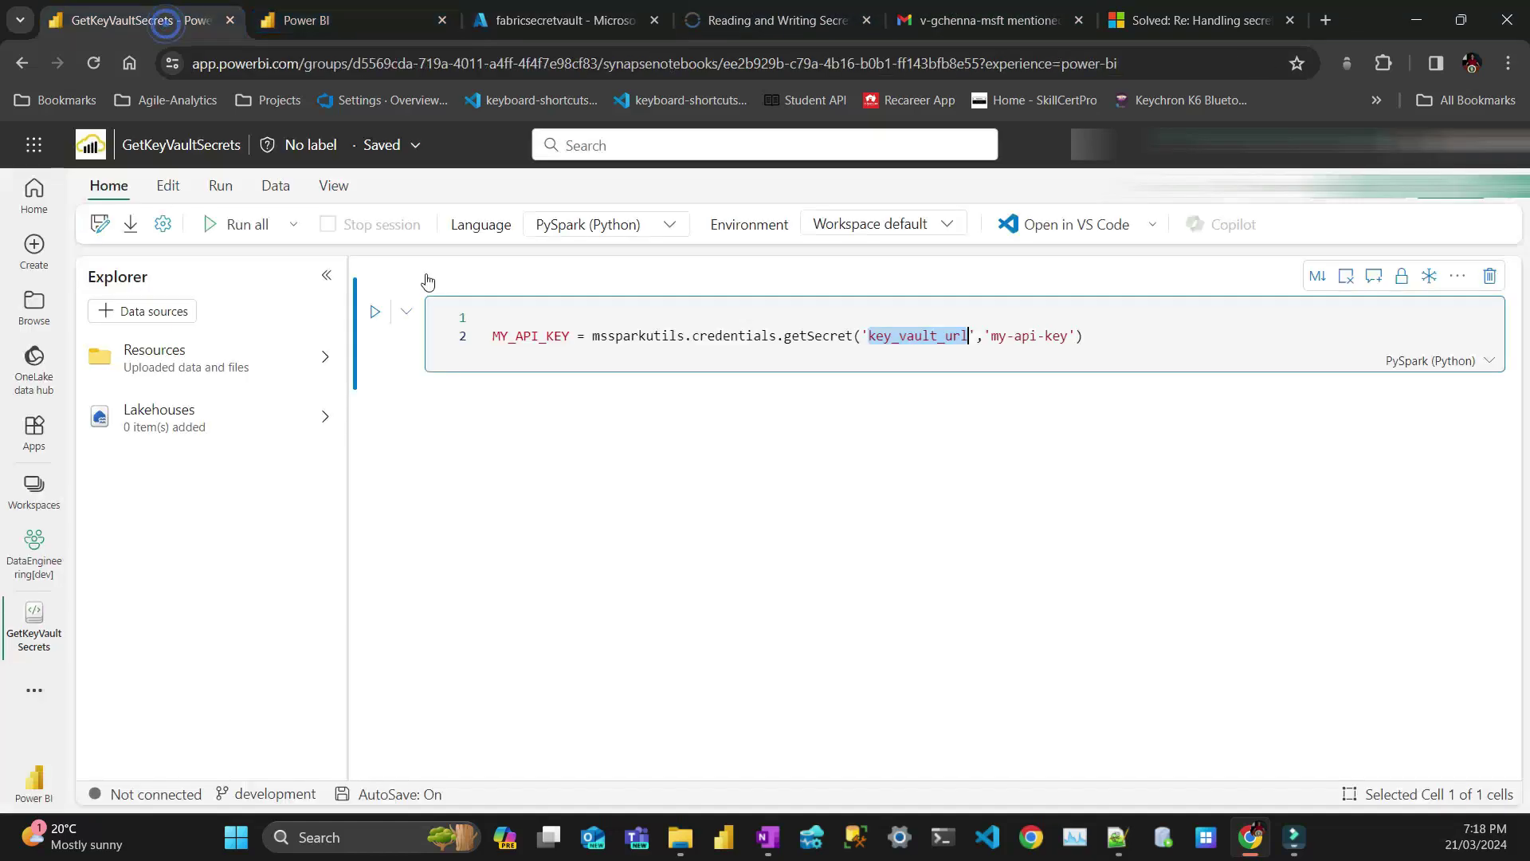
left_click(931, 331)
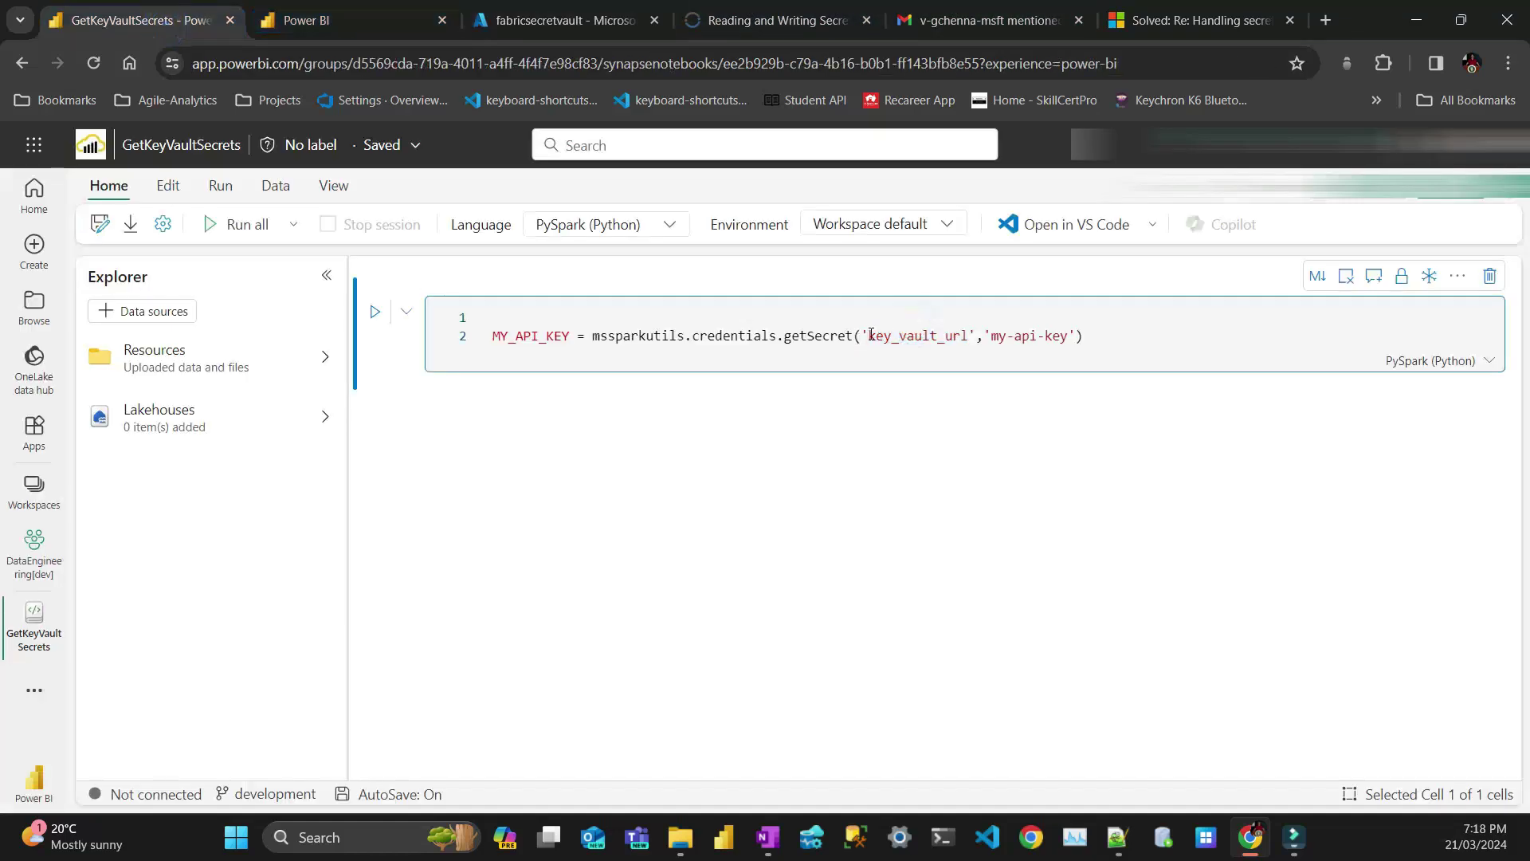
left_click_drag(870, 335, 969, 334)
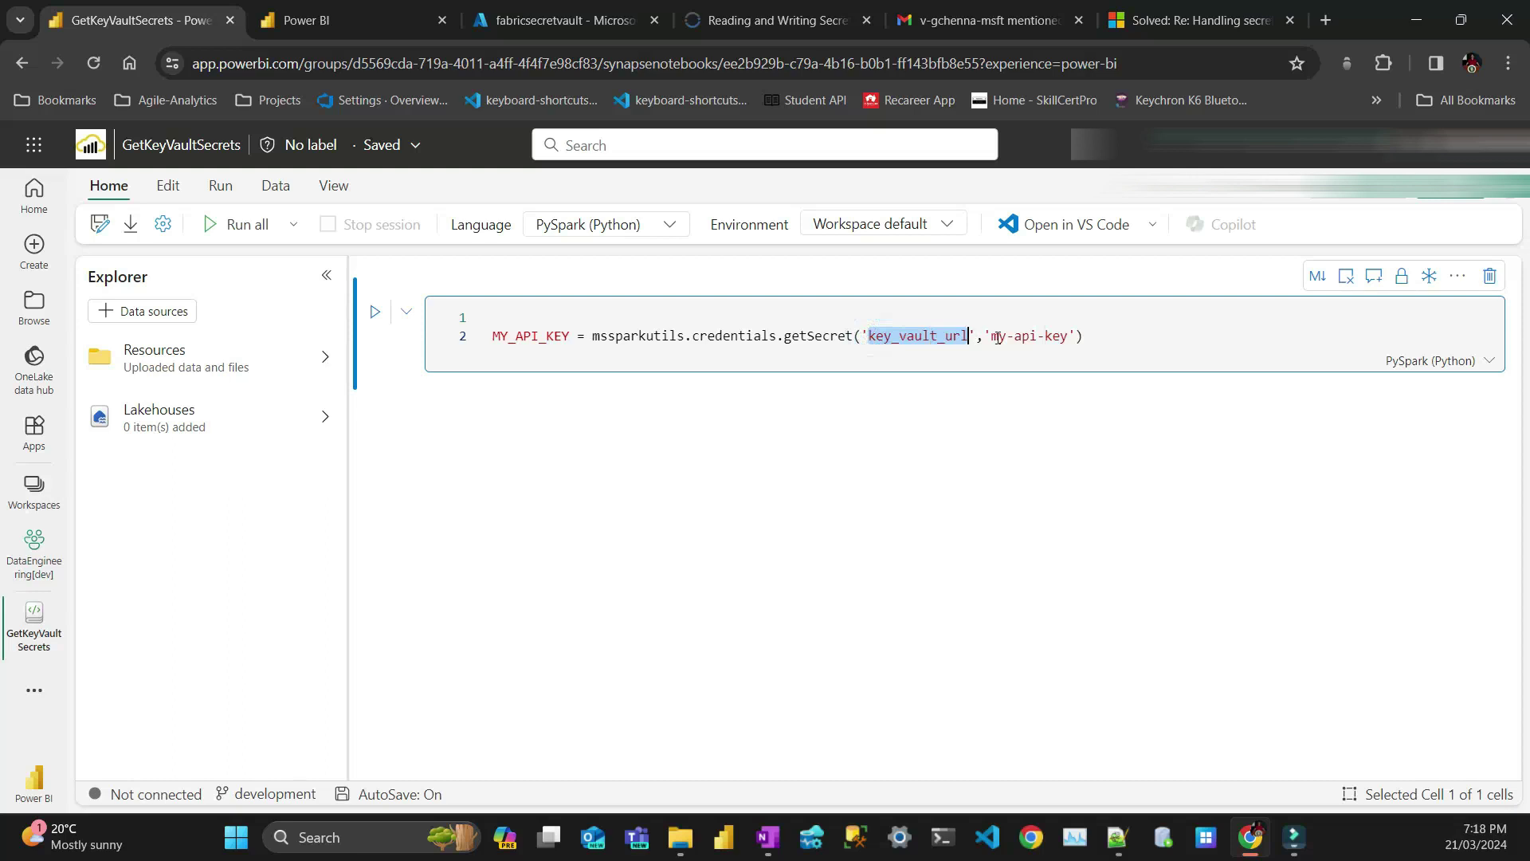
key("ctrl+v")
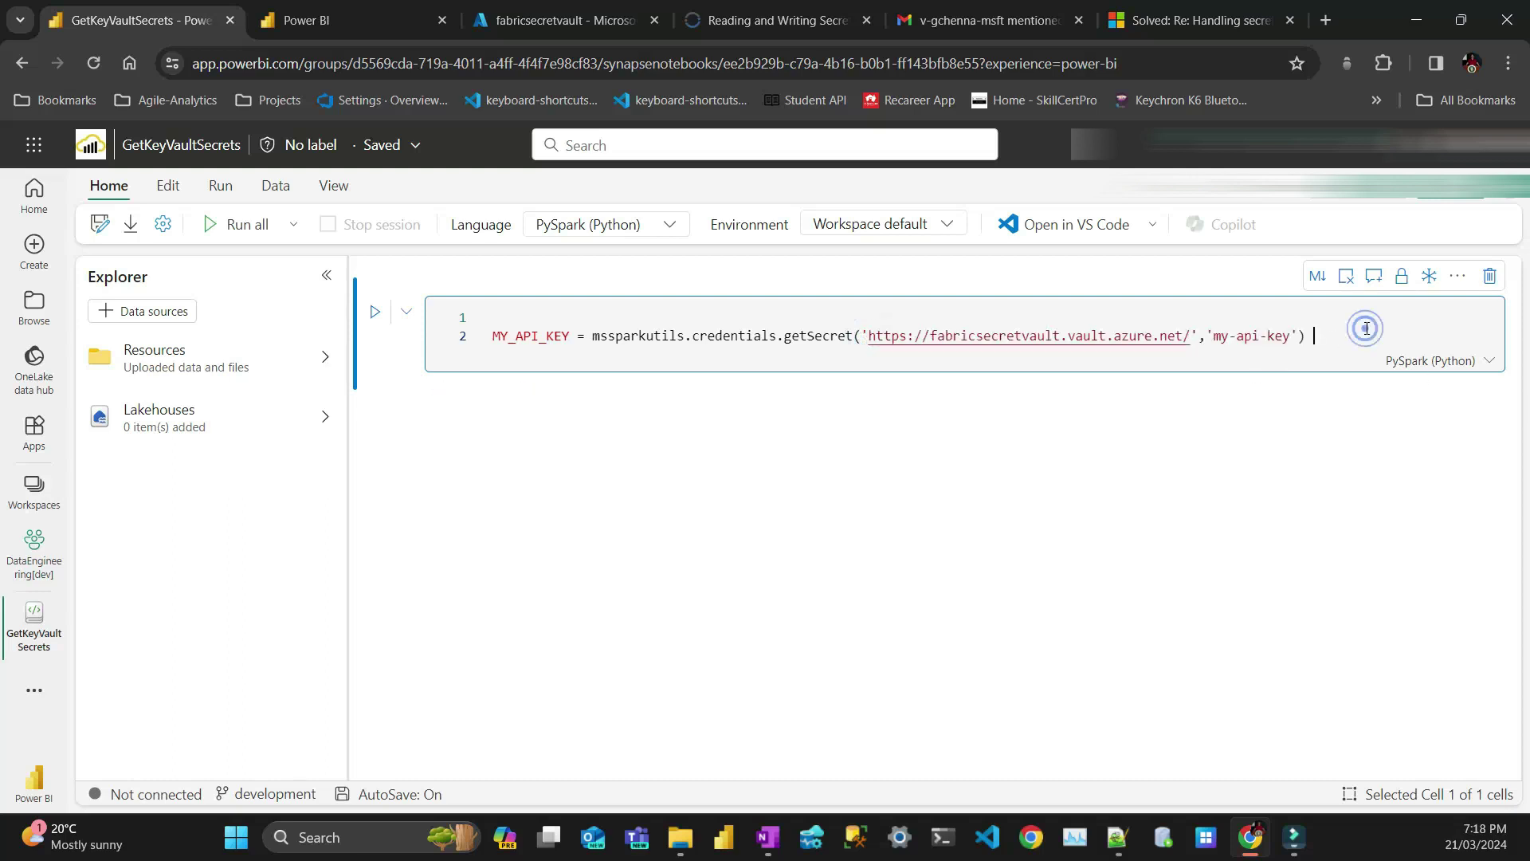
key("shift+Return")
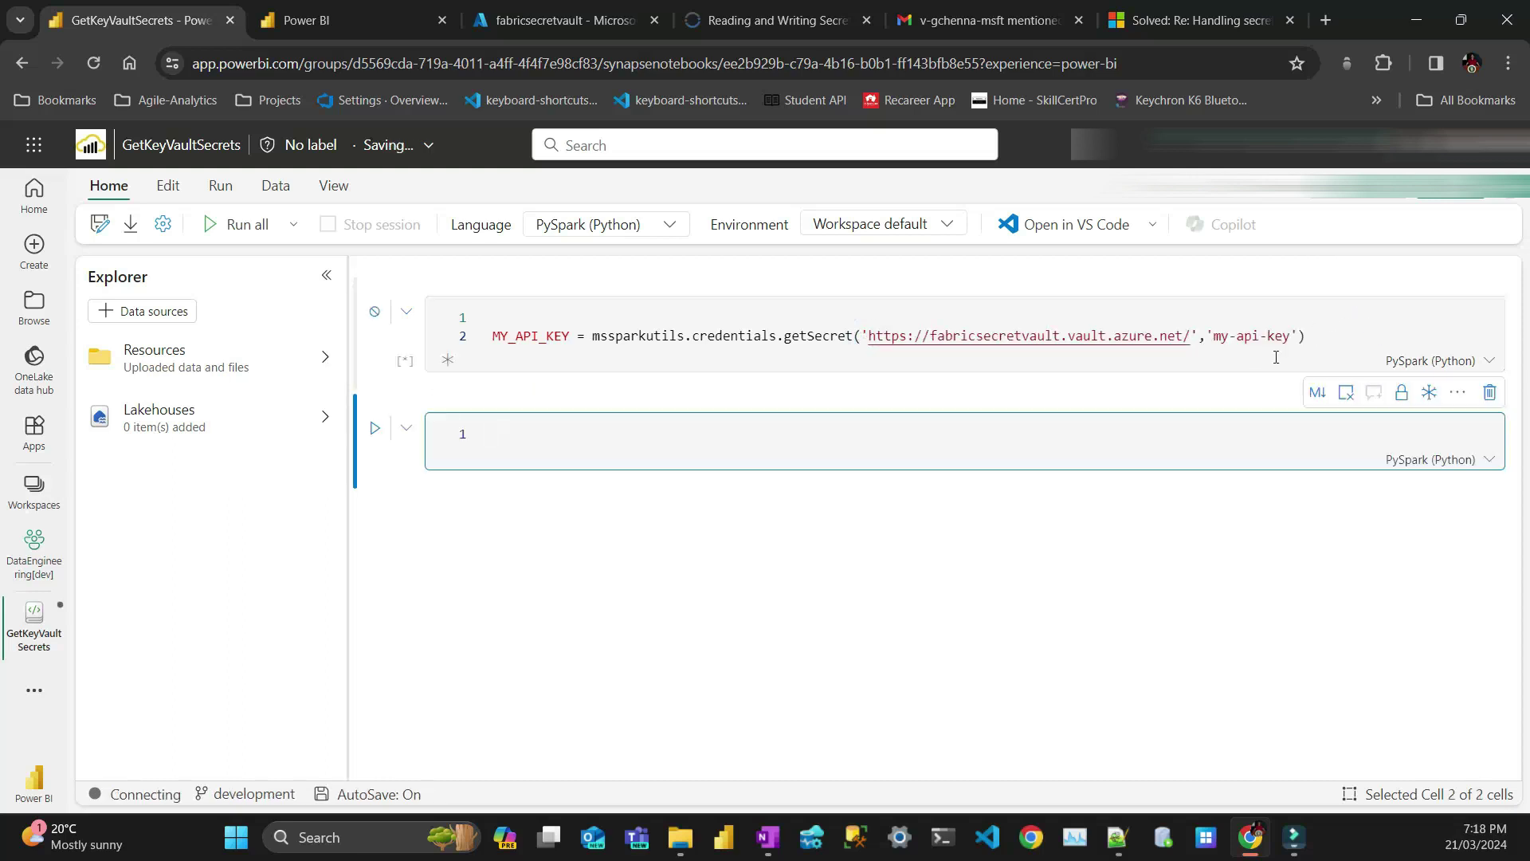
Step: Display MY_API_KEY in a new cell, which prints [REDACTED]
left_click(563, 333)
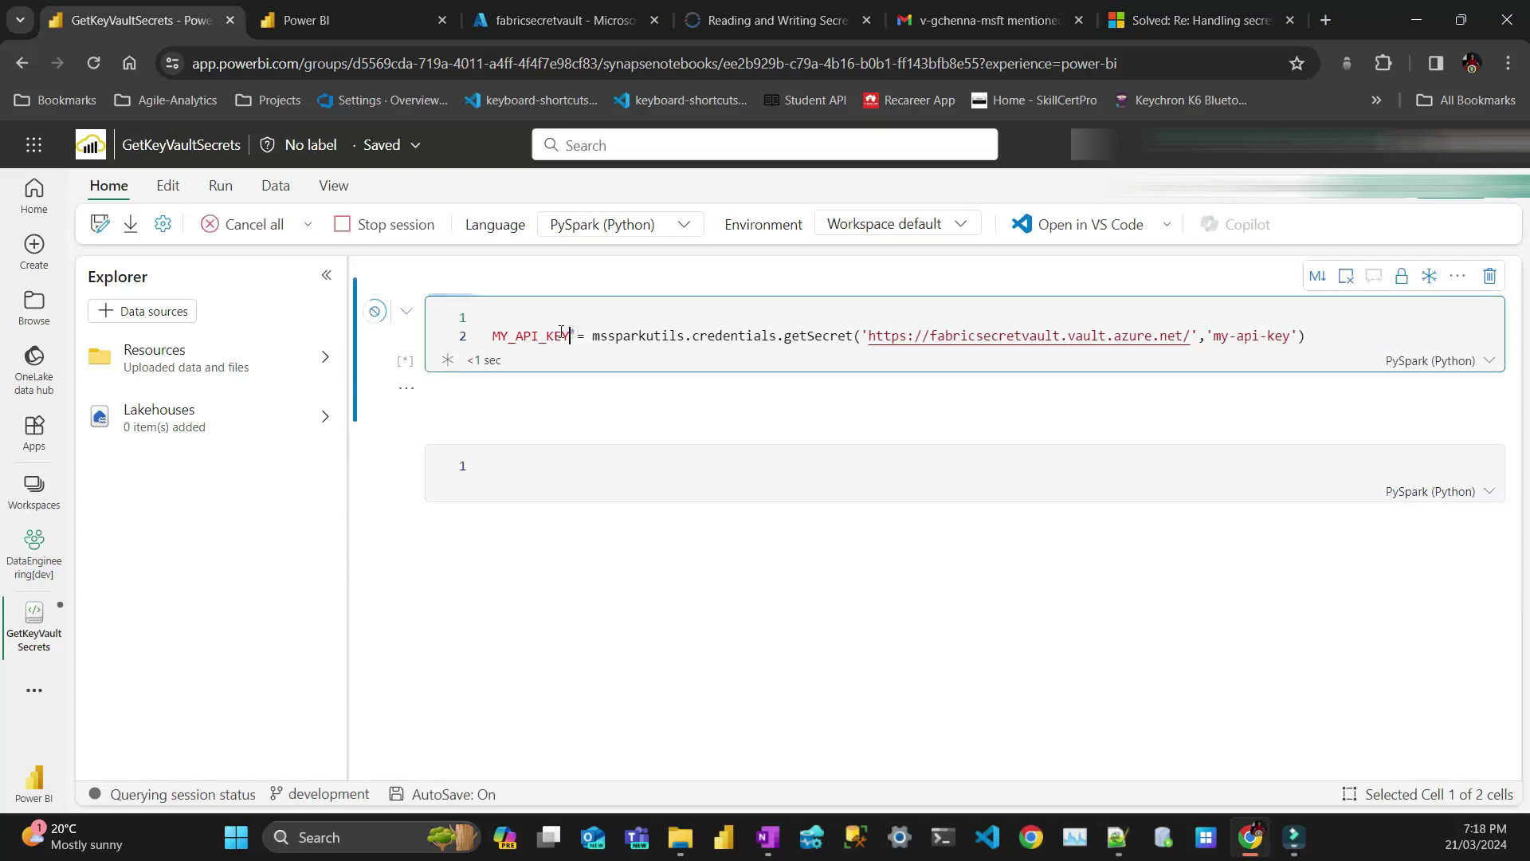
left_click_drag(568, 335, 492, 335)
key("ctrl+c")
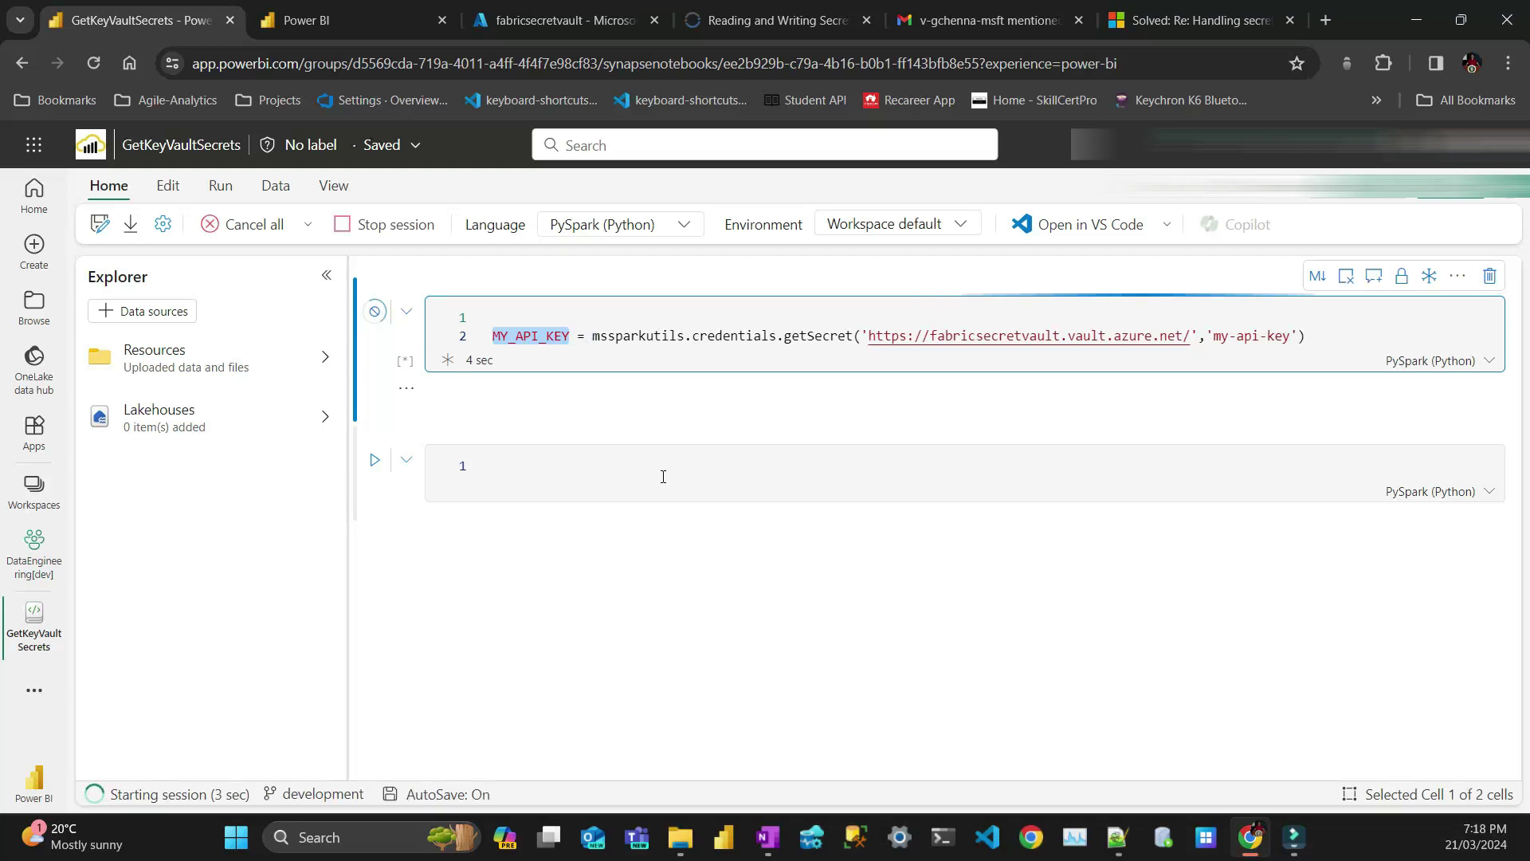
left_click(662, 477)
key("ctrl+v")
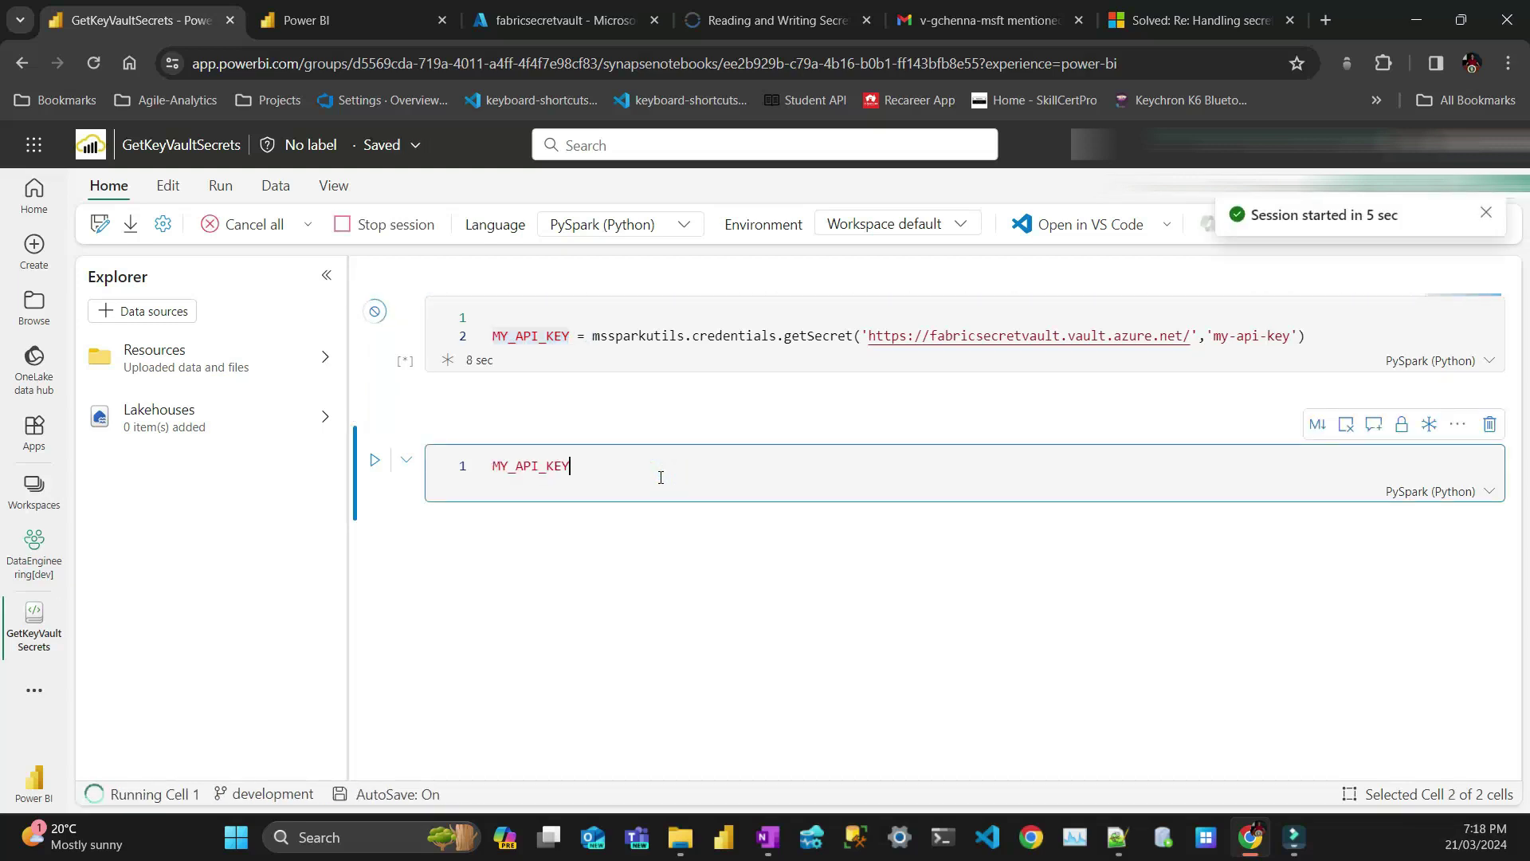
key("shift+Return")
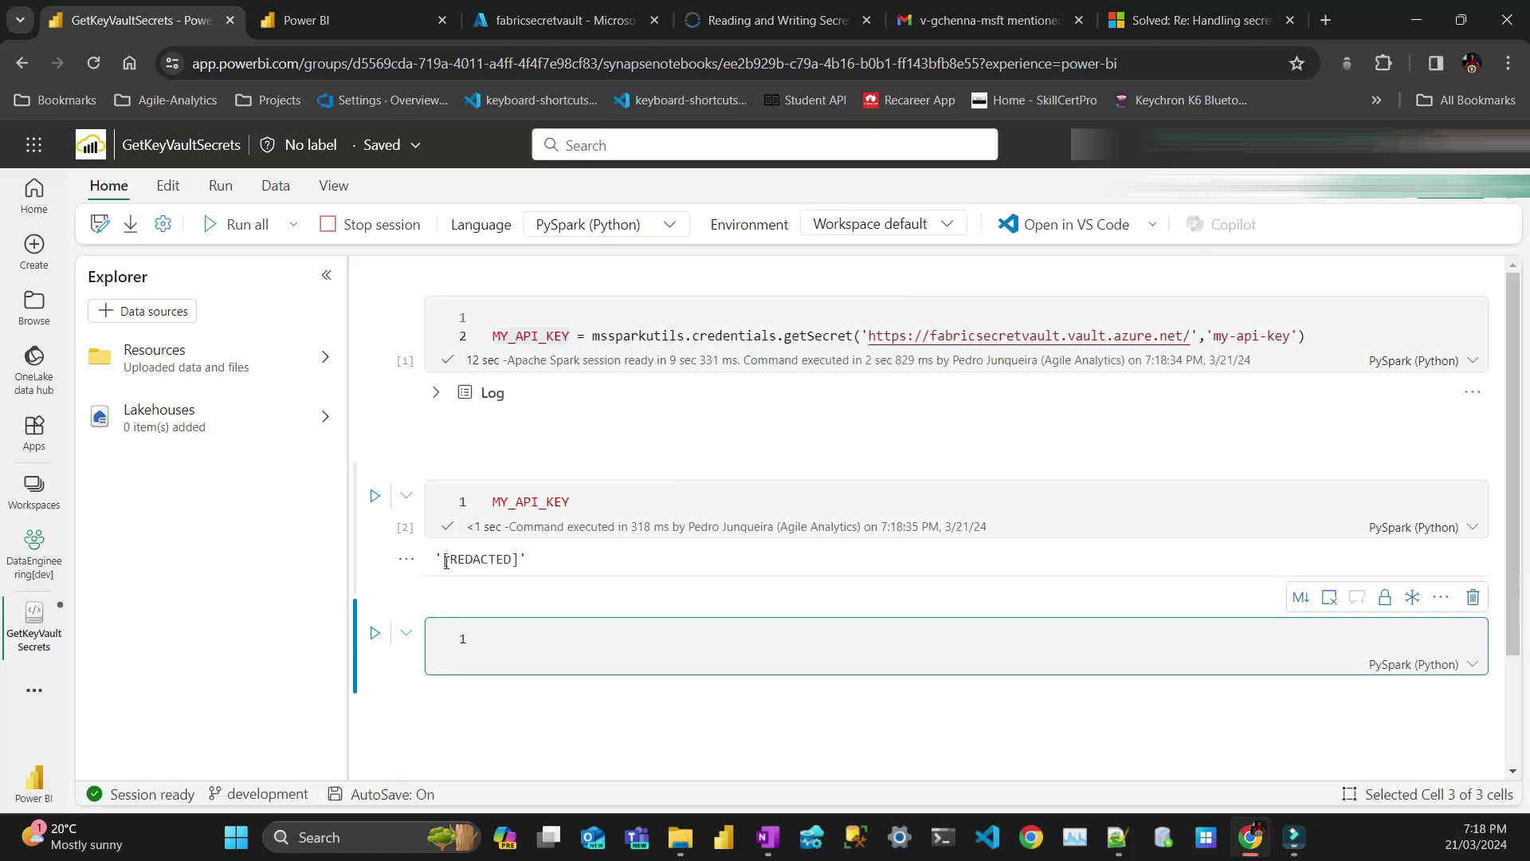
left_click_drag(446, 562, 520, 558)
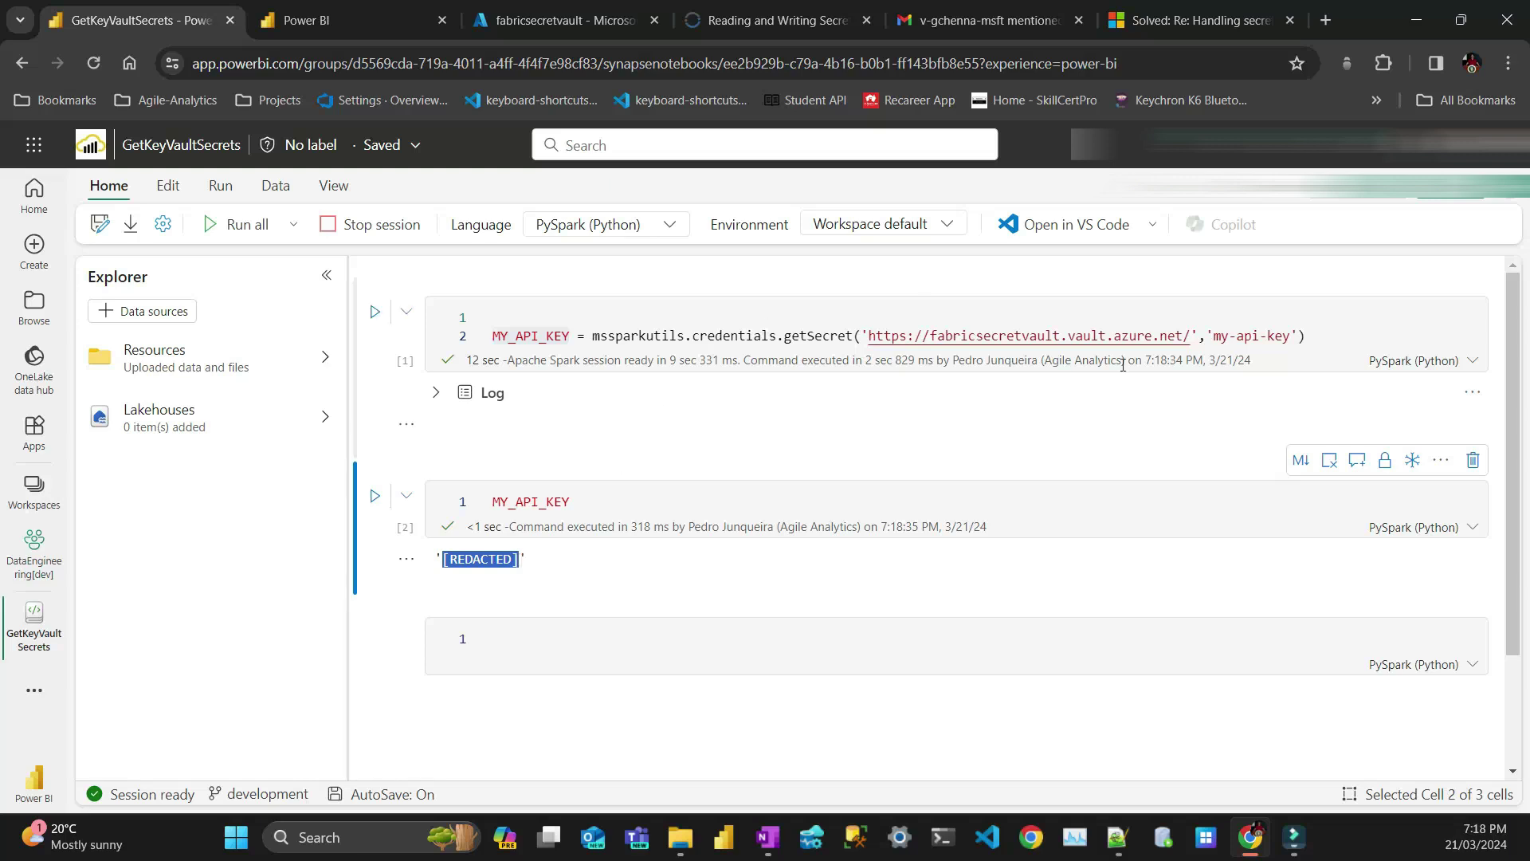
left_click(1320, 338)
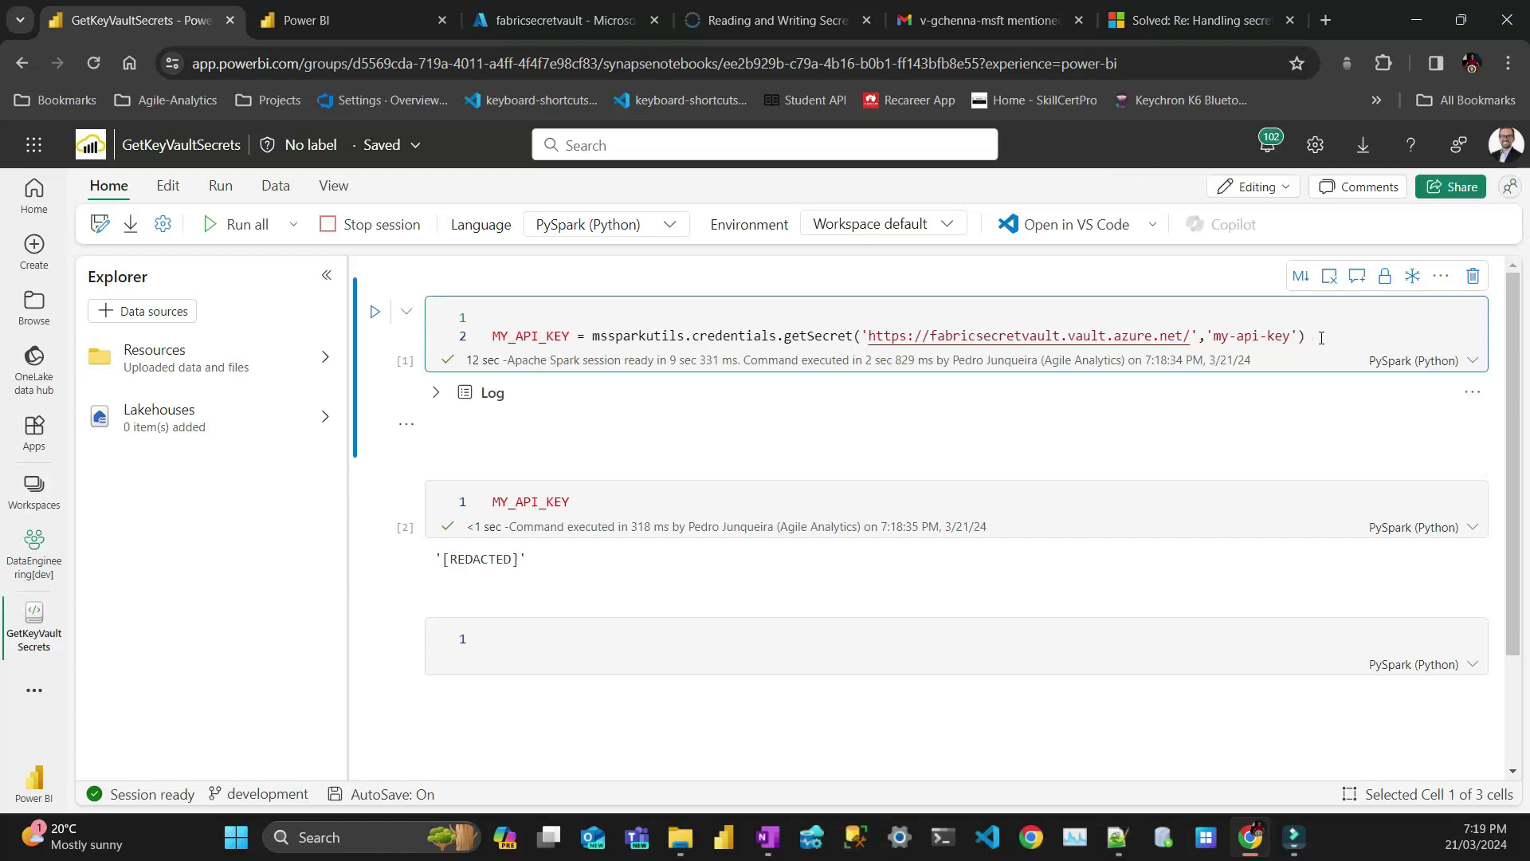
left_click(741, 20)
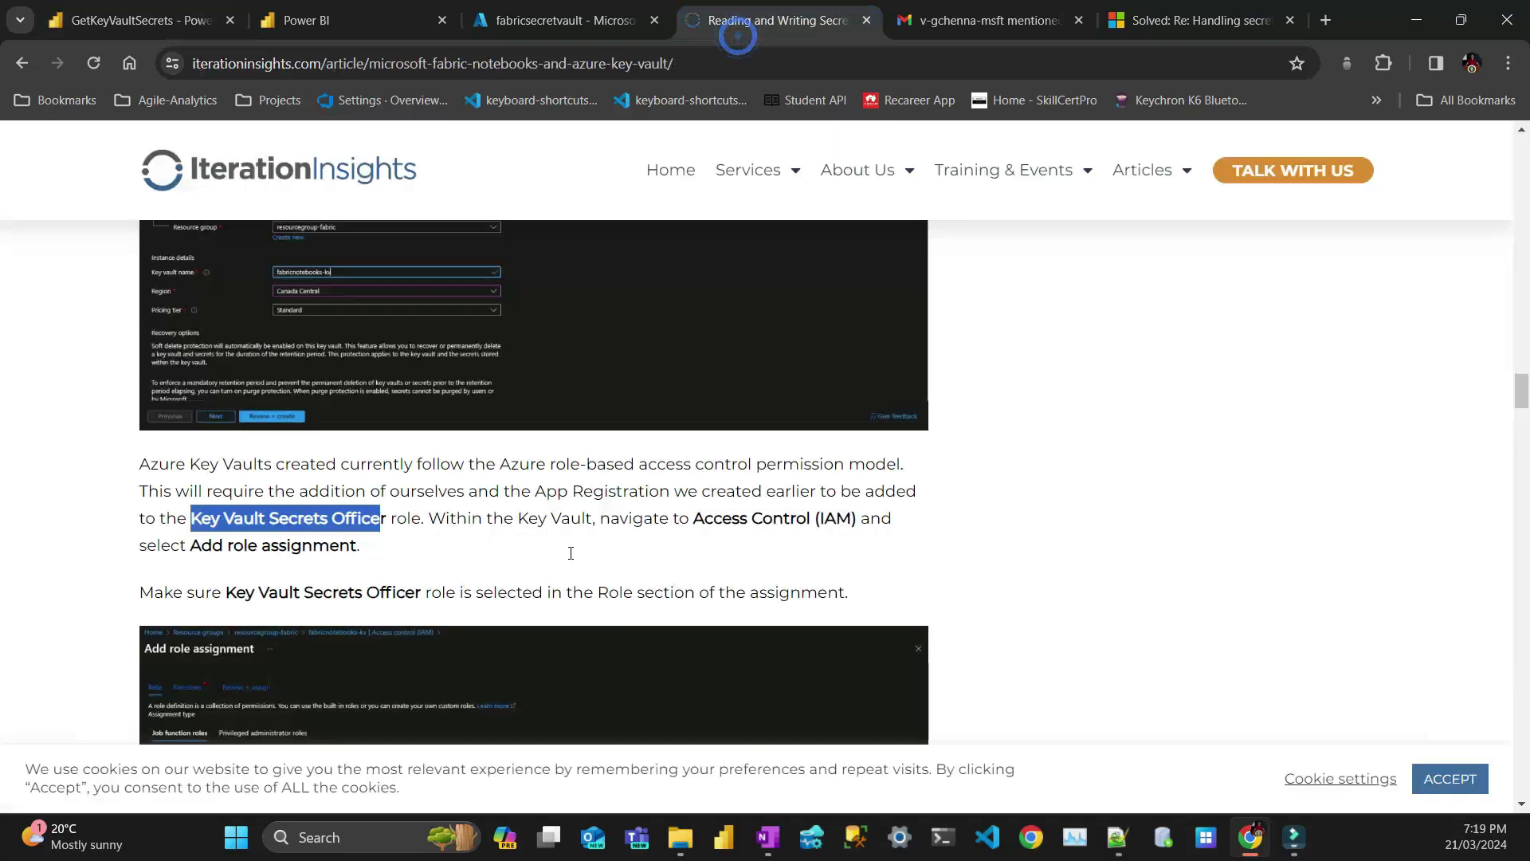
left_click(988, 19)
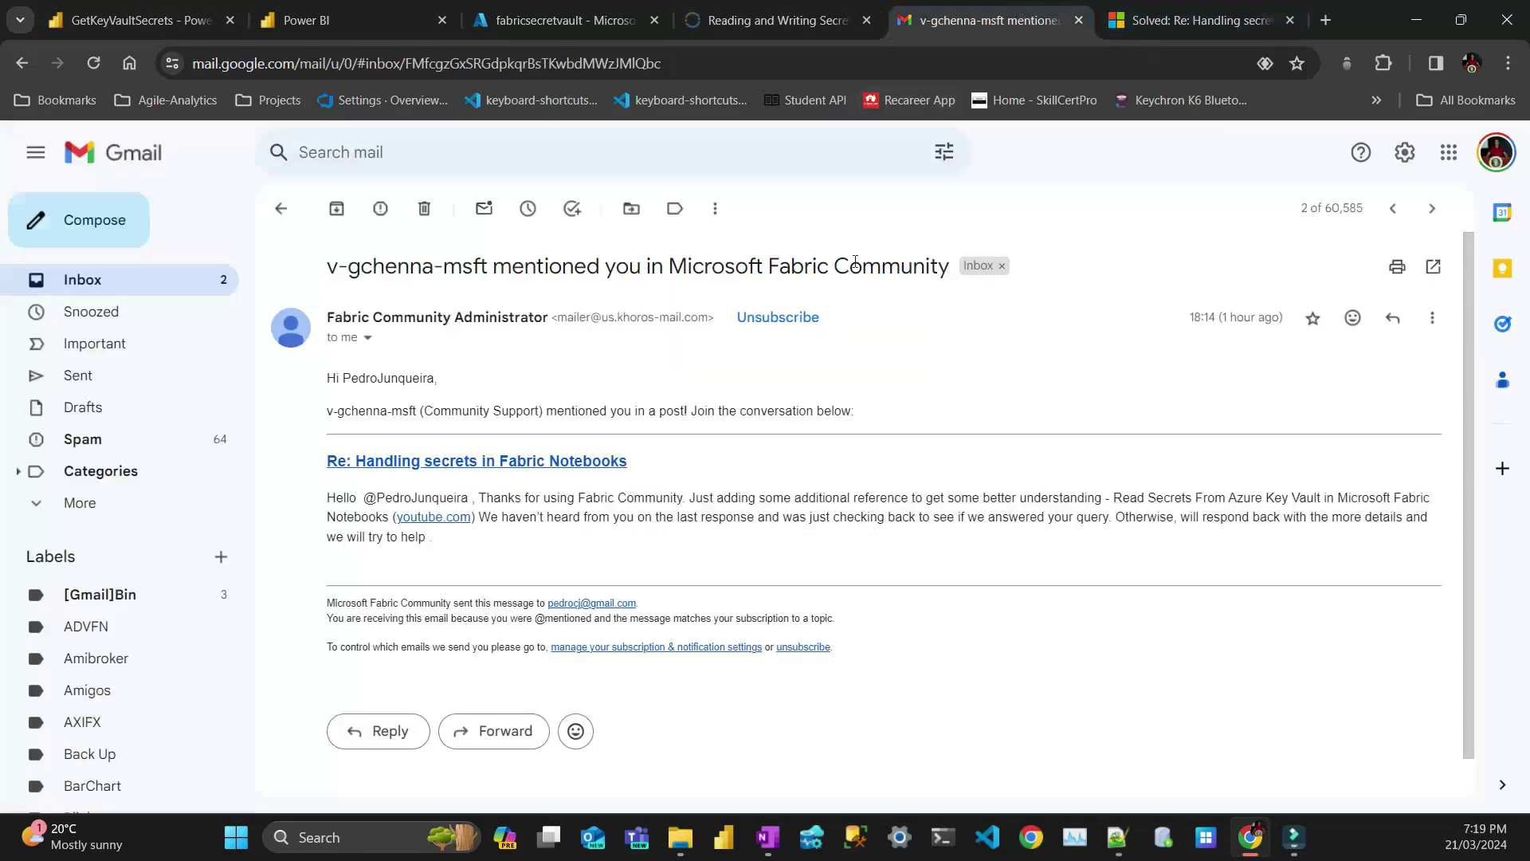
left_click(1216, 20)
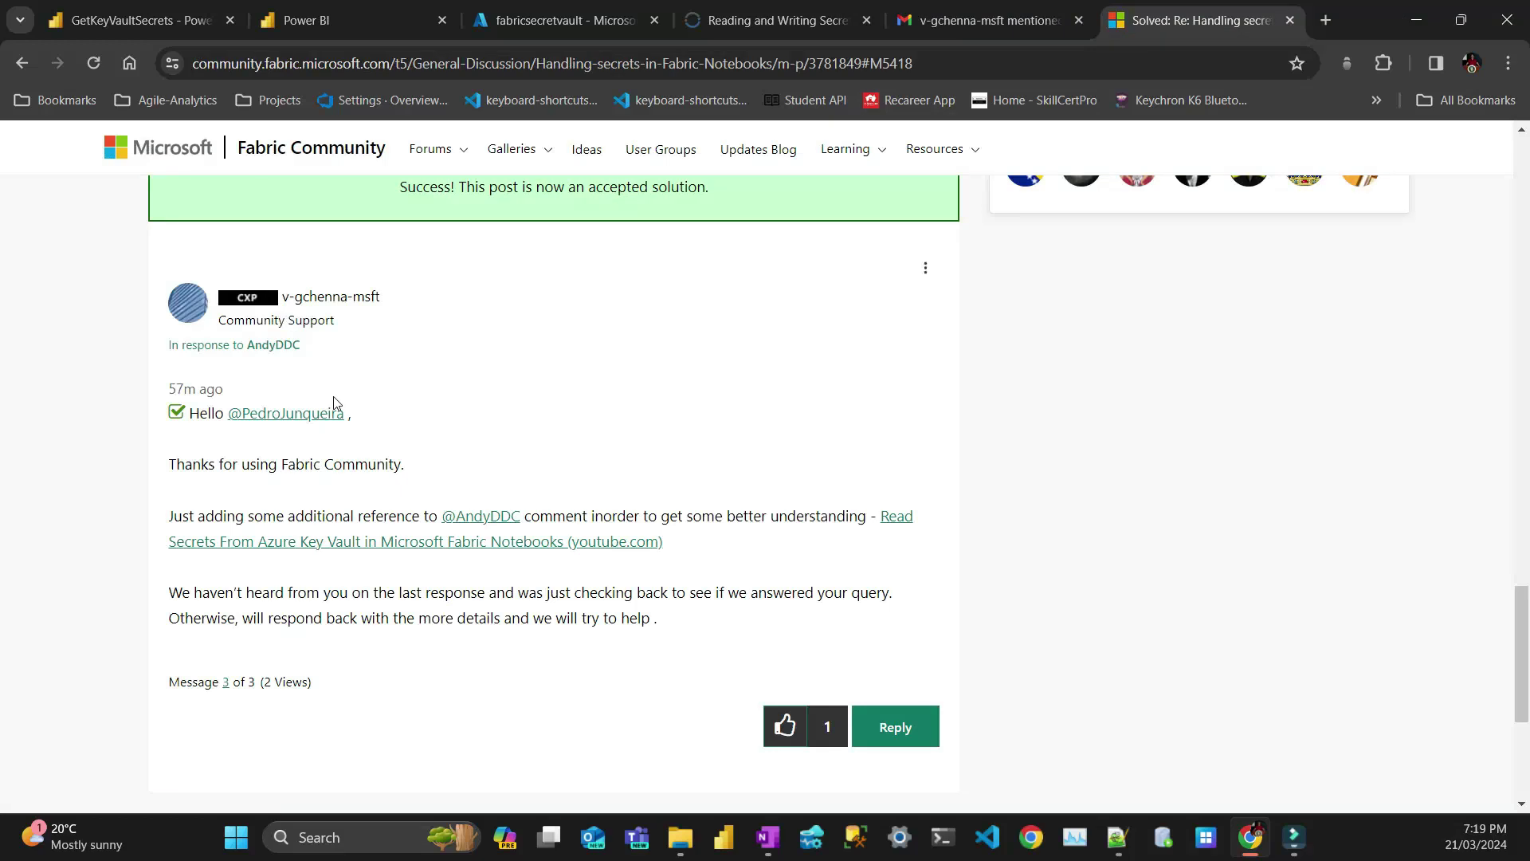